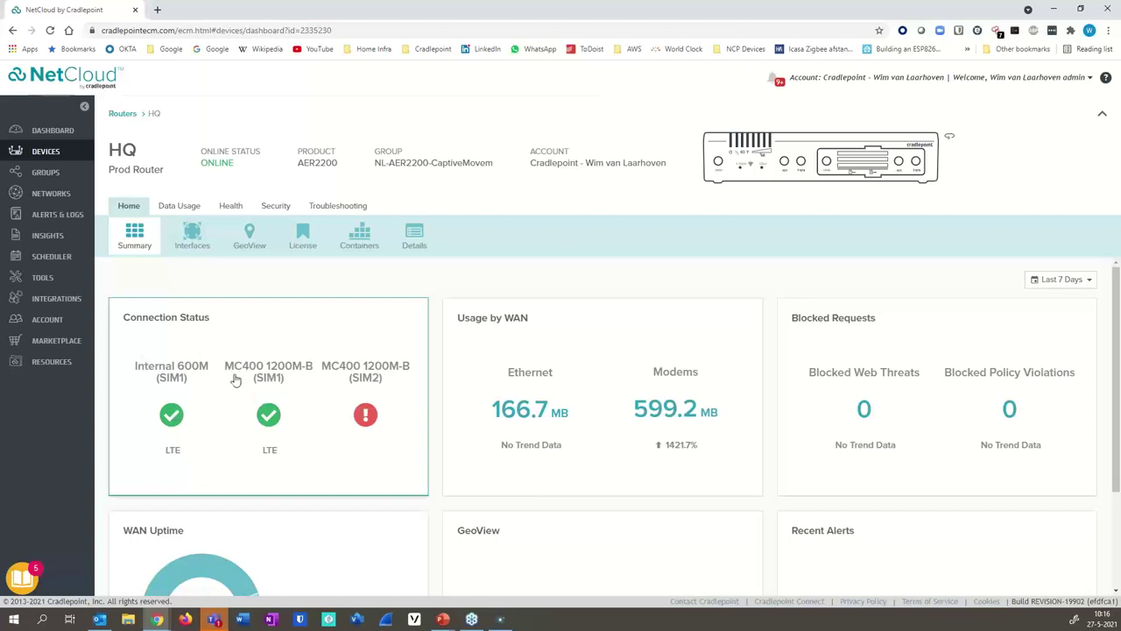
- View the HQ router's network interfaces, then return to the Routers list
mouse_move(269, 422)
click(193, 236)
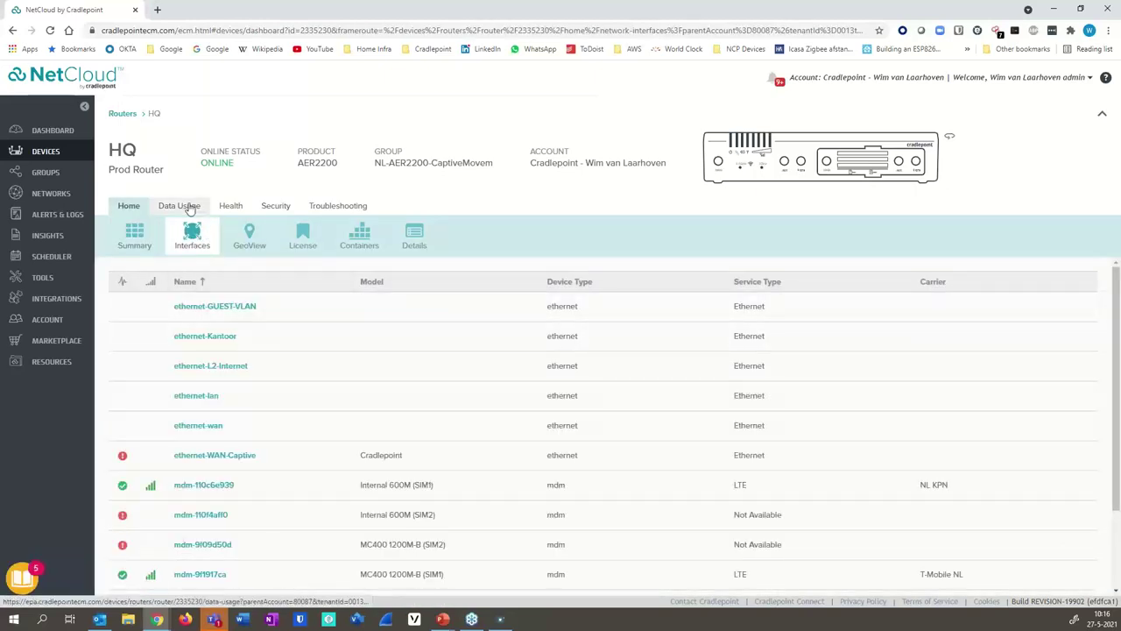
click(123, 114)
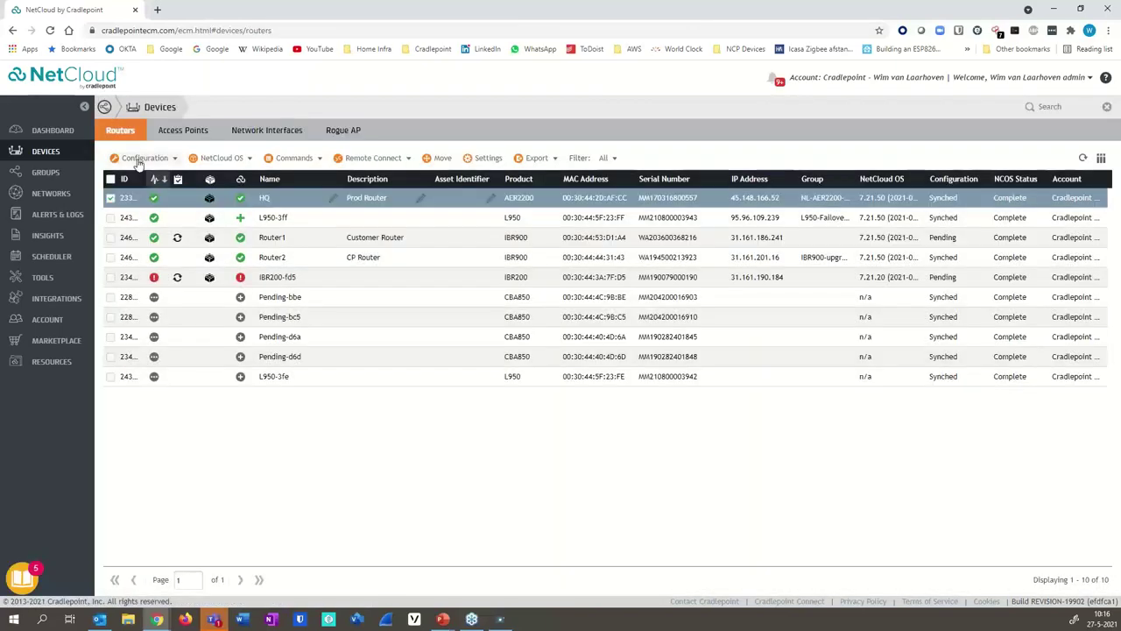
- Edit HQ's configuration and review its WAN device profiles, including Modem-110c6e939 and Modem-9f1917ca
click(140, 159)
click(131, 173)
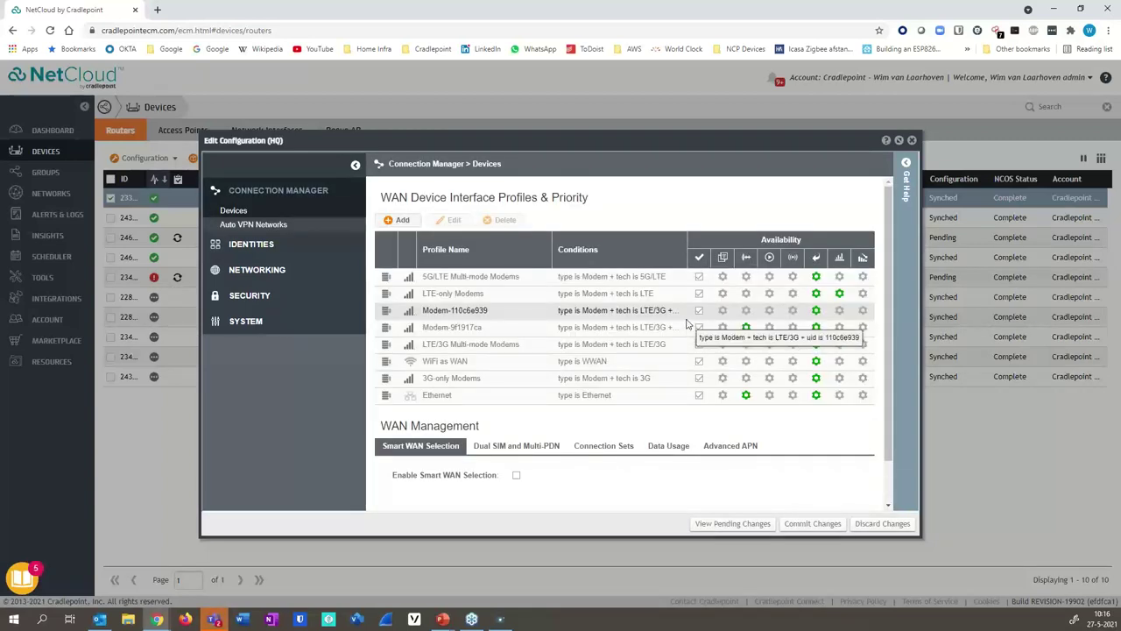
scroll(690, 327, down, 2)
scroll(683, 326, up, 2)
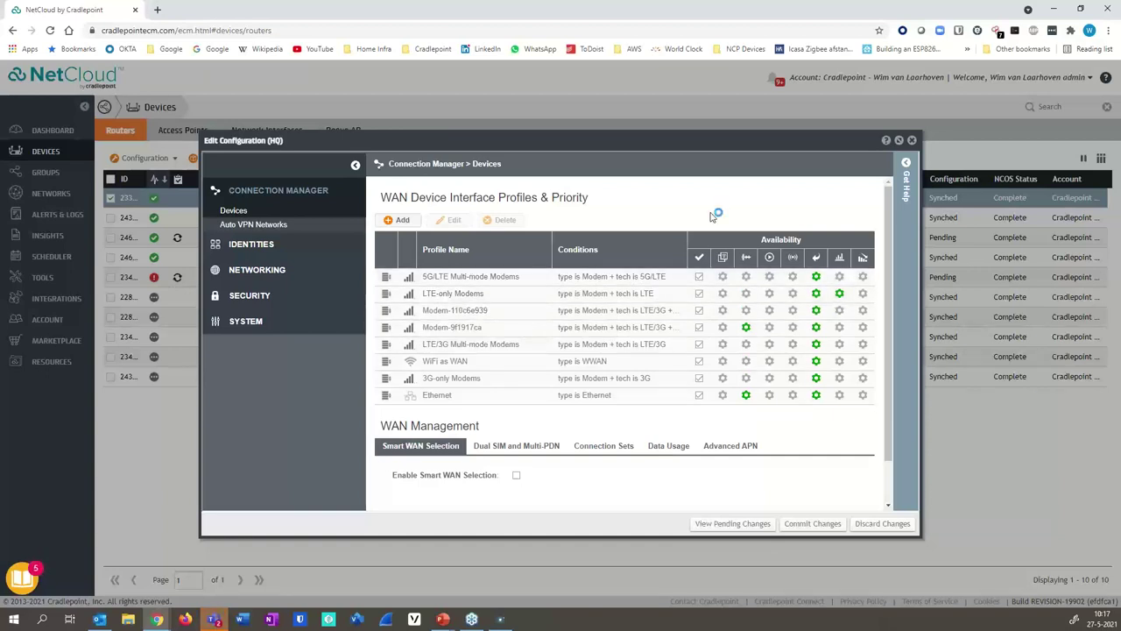
click(157, 10)
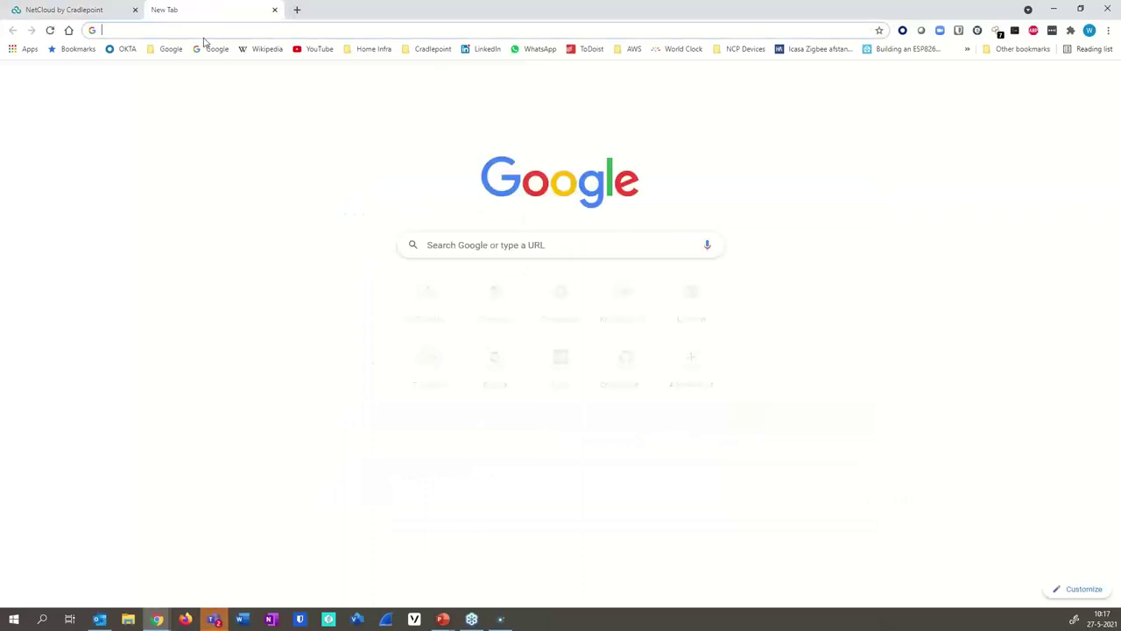
text(http://172.16)
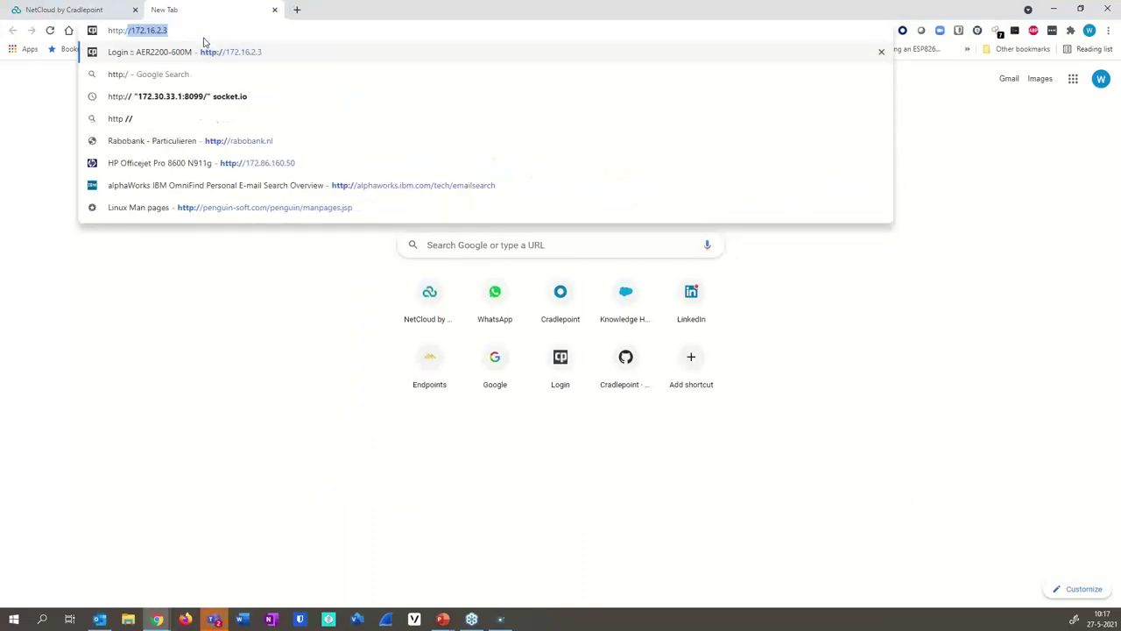
text(.)
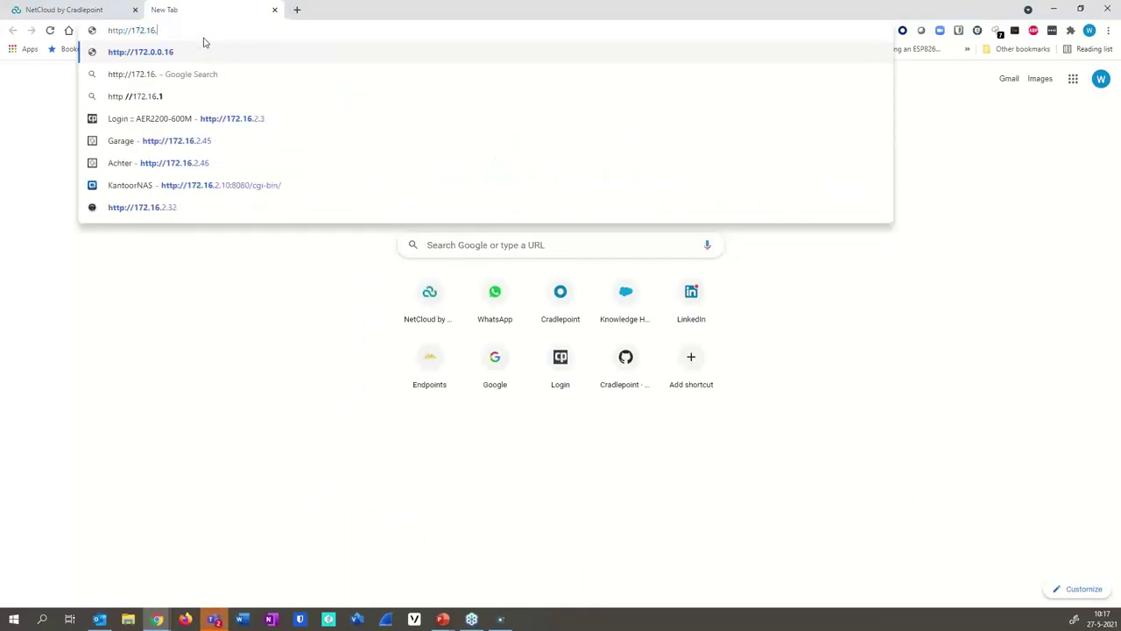
text(2.3)
key(Return)
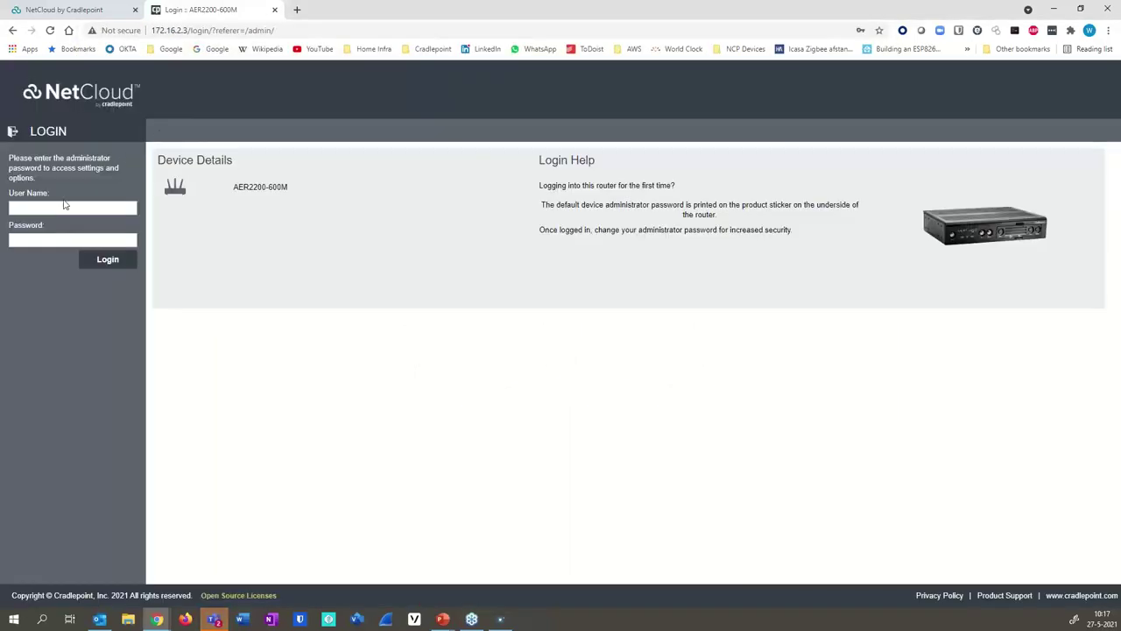
click(66, 208)
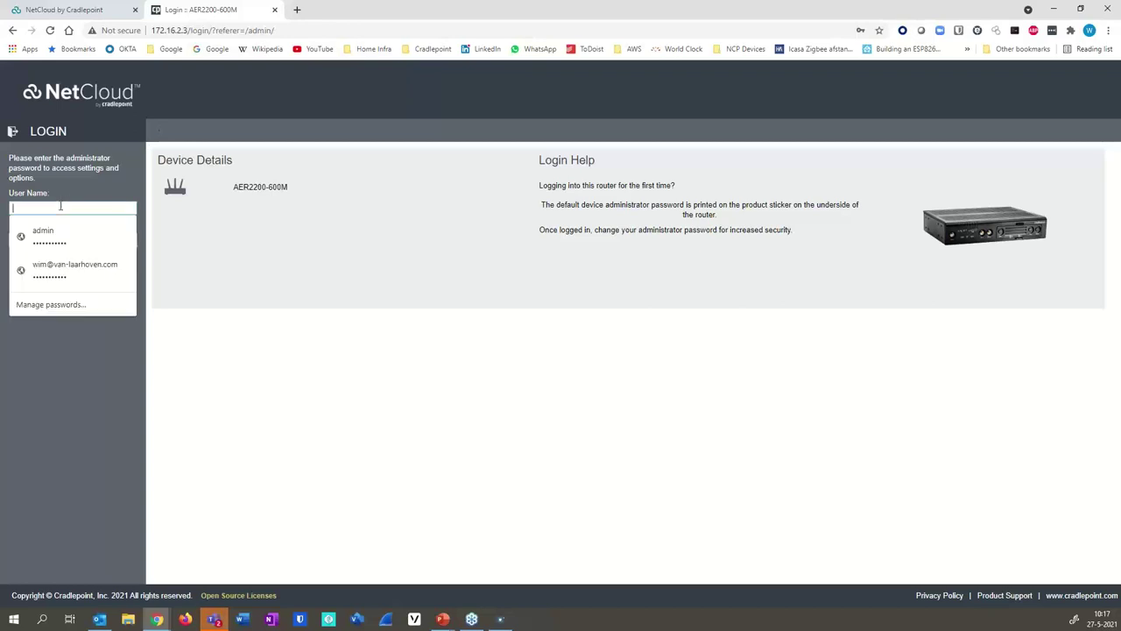
click(53, 233)
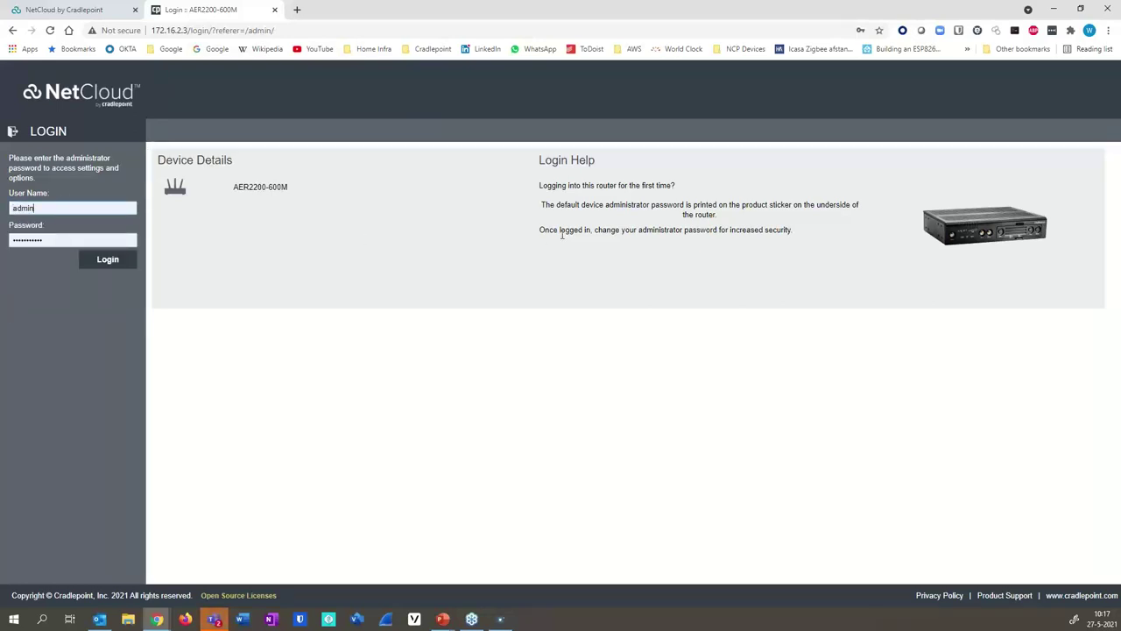
click(107, 262)
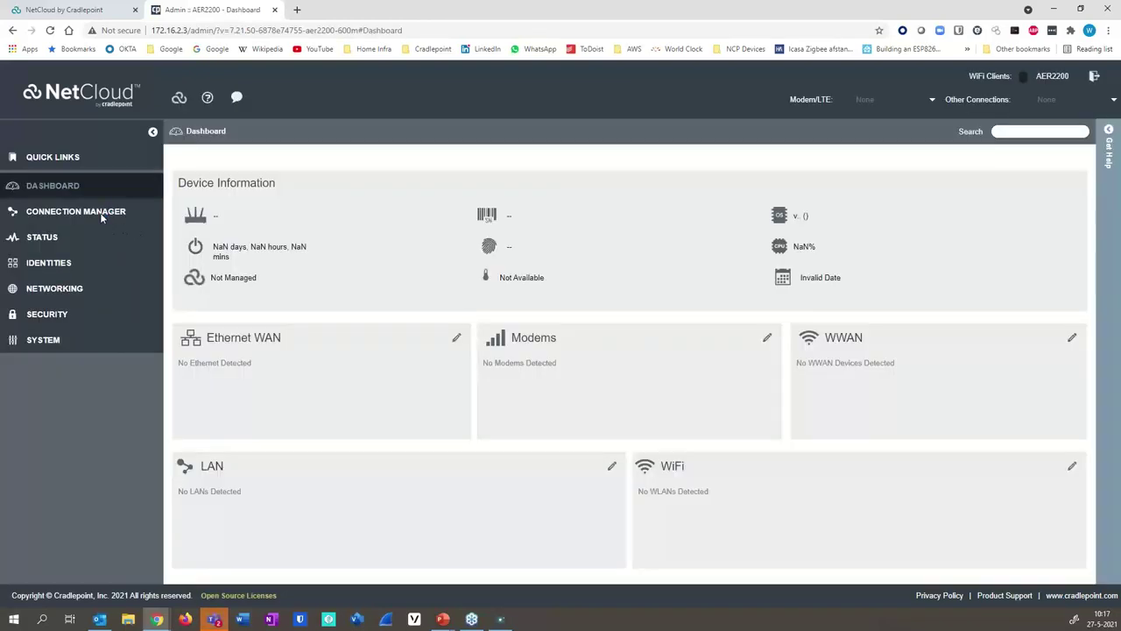
- Check in Connection Manager that both modems' SIM1 links are connected, then return to NetCloud
click(101, 212)
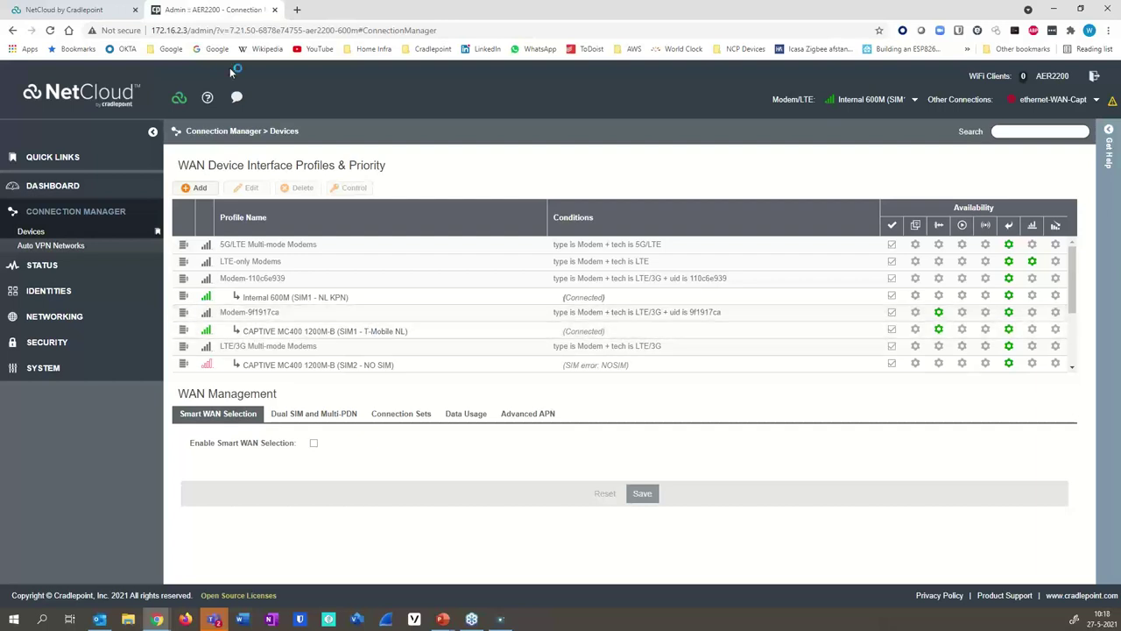
click(79, 10)
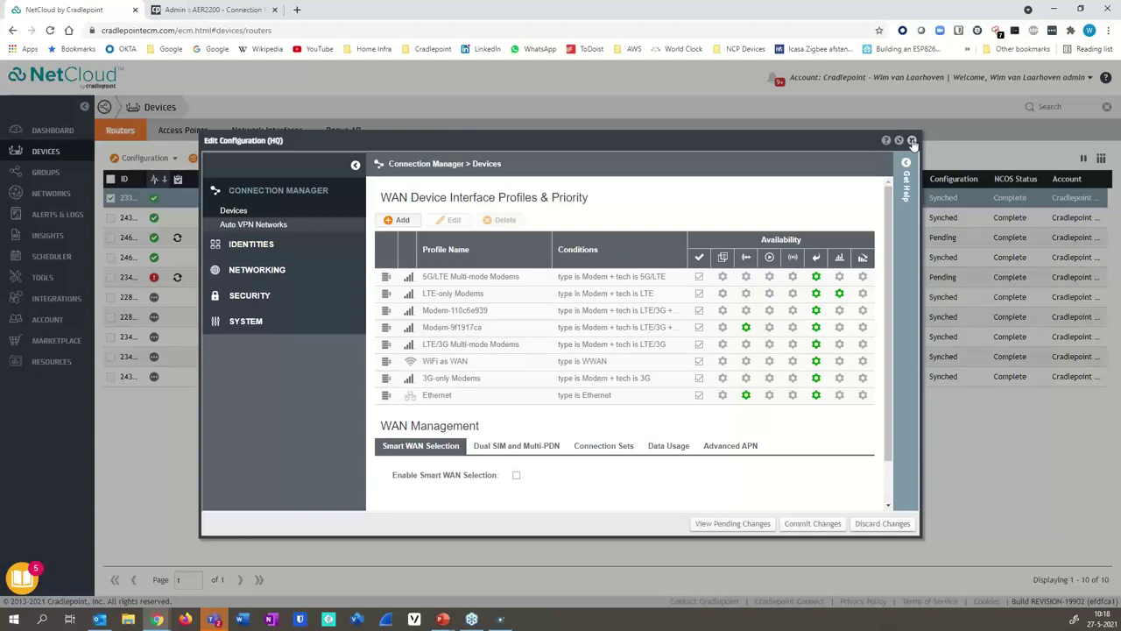
- Close HQ's configuration editor discarding changes, deselect HQ and select the L950-3ff router
click(912, 141)
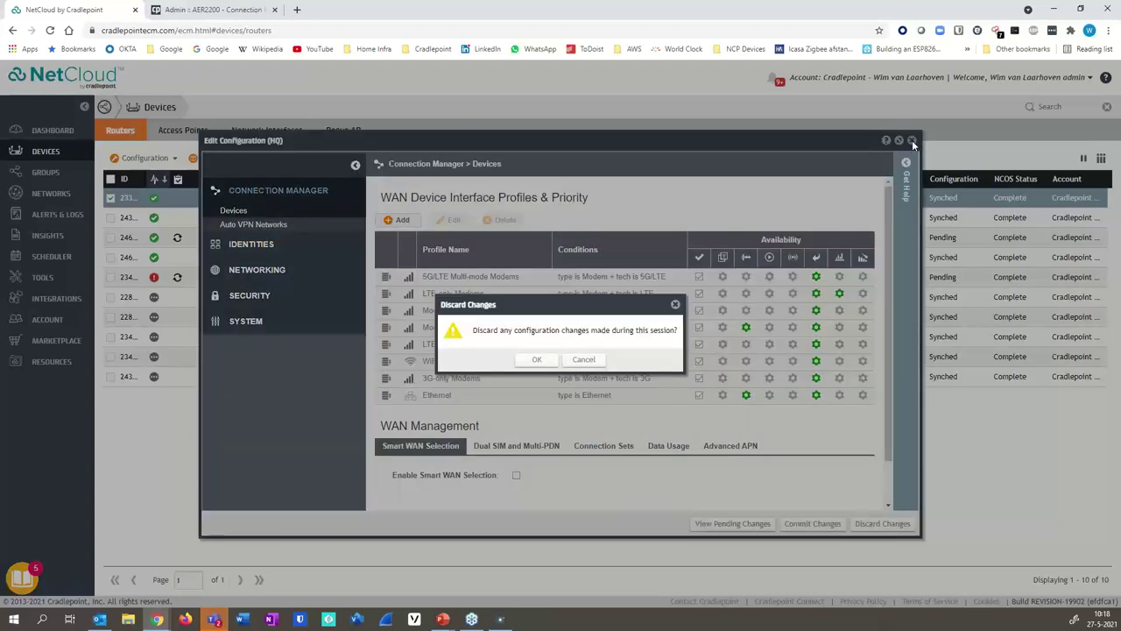
click(537, 359)
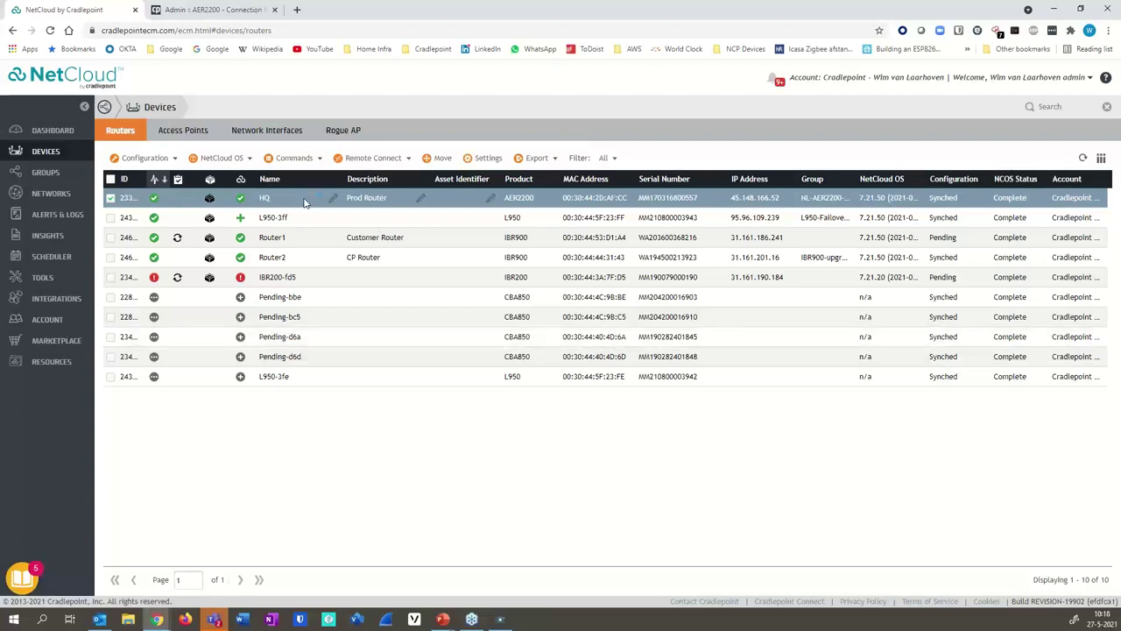
click(111, 200)
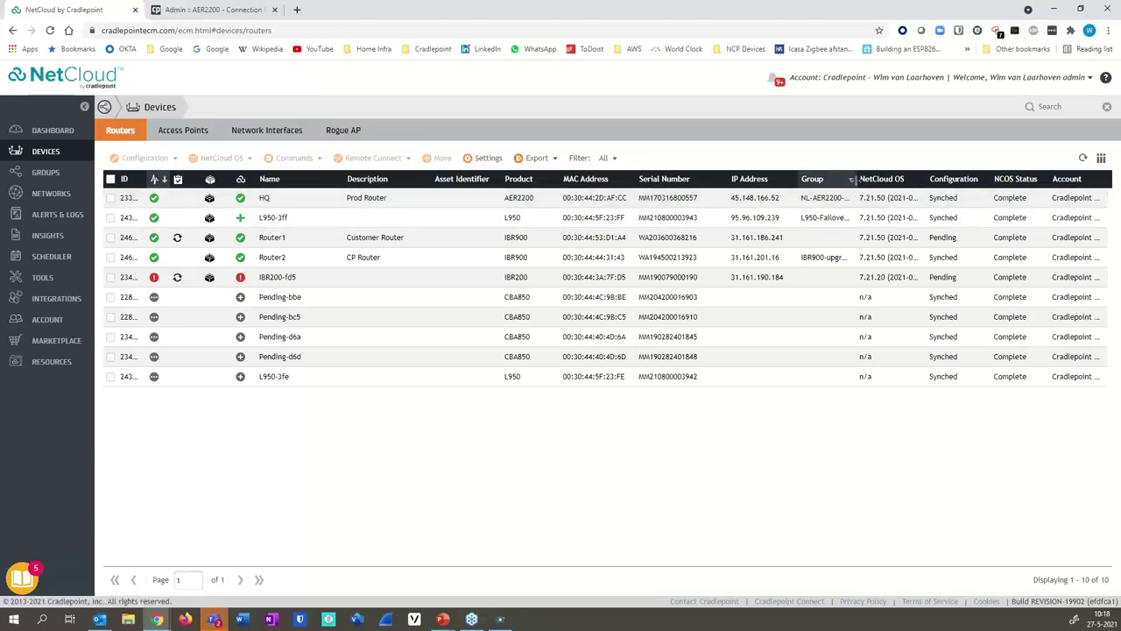
click(124, 219)
- Enlarge L950-3ff's Device Config Summary and view its Group-level reboot count, timezone and users
click(142, 158)
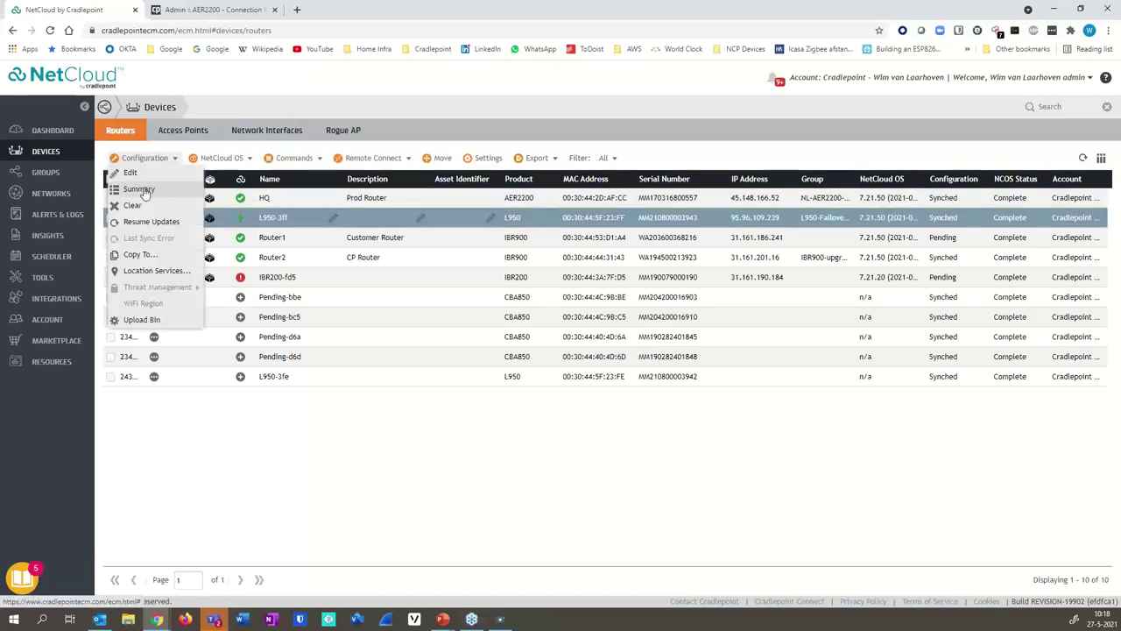
click(139, 189)
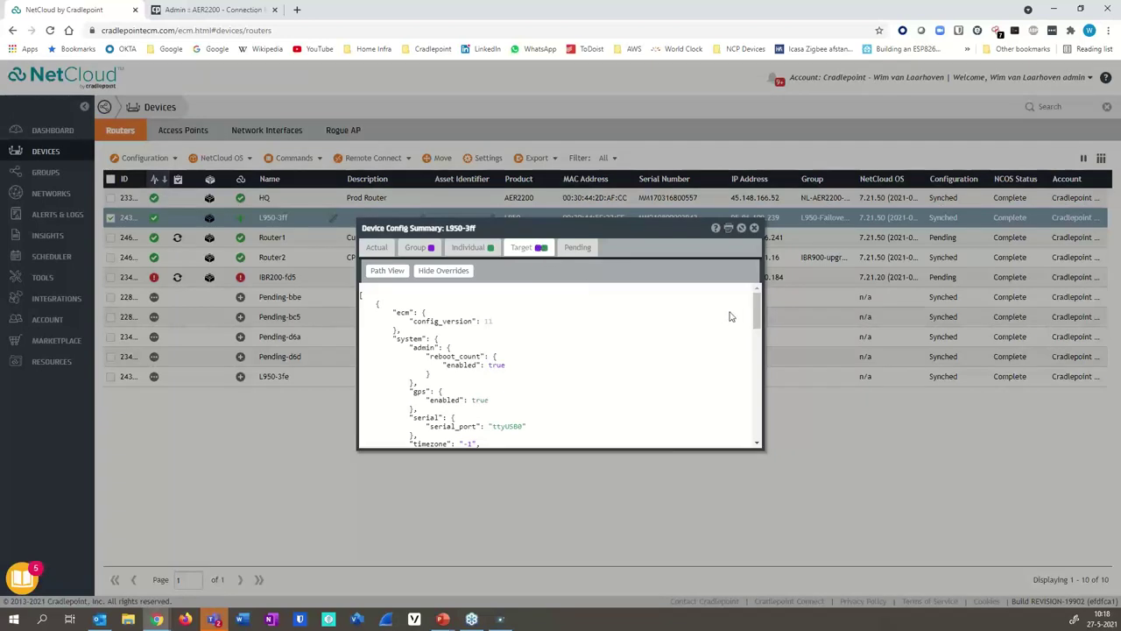
drag(757, 304, 752, 312)
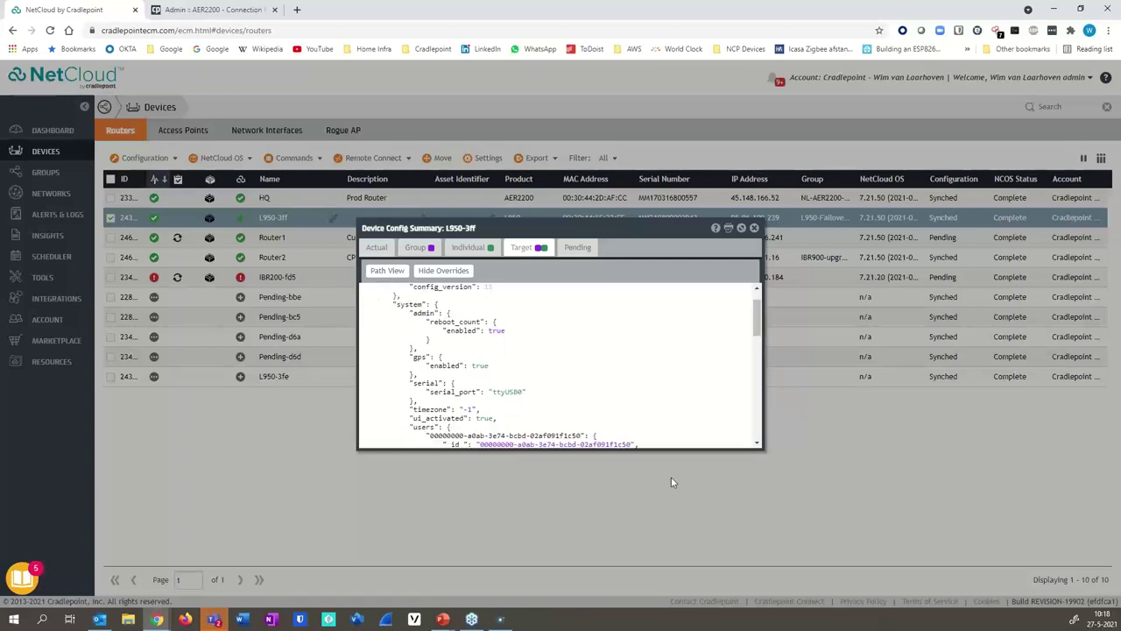
drag(669, 447, 686, 553)
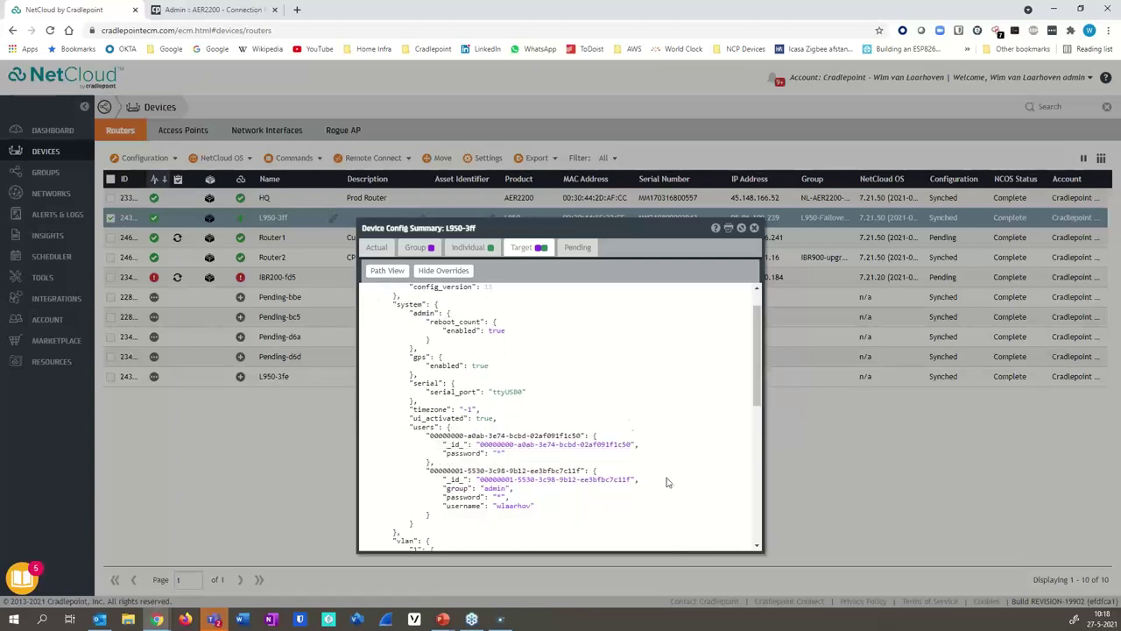
click(417, 248)
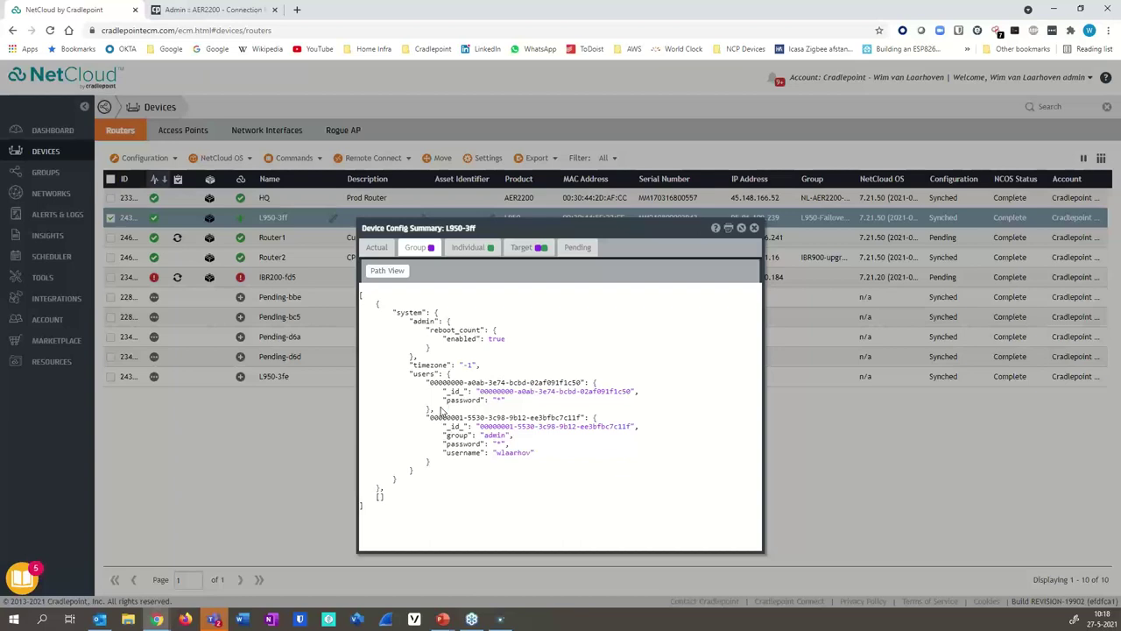
- Review L950-3ff's individual device and Target configuration JSON, then close the config summary
click(454, 385)
click(478, 251)
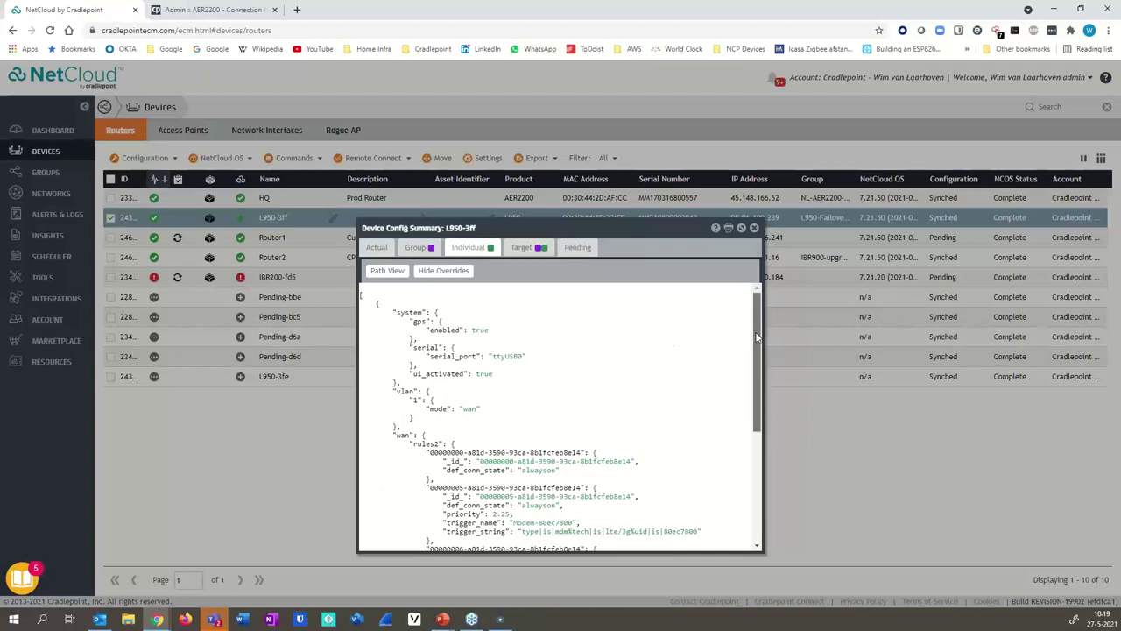
mouse_move(758, 337)
mouse_down()
mouse_move(759, 383)
mouse_move(758, 337)
mouse_up()
click(537, 248)
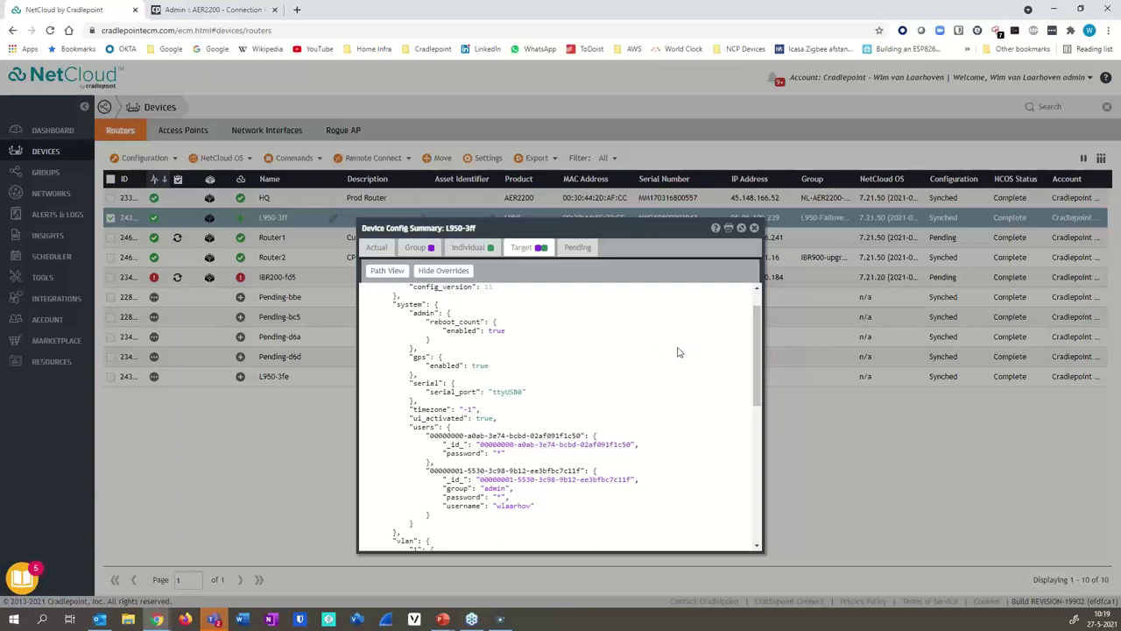
drag(755, 382, 753, 347)
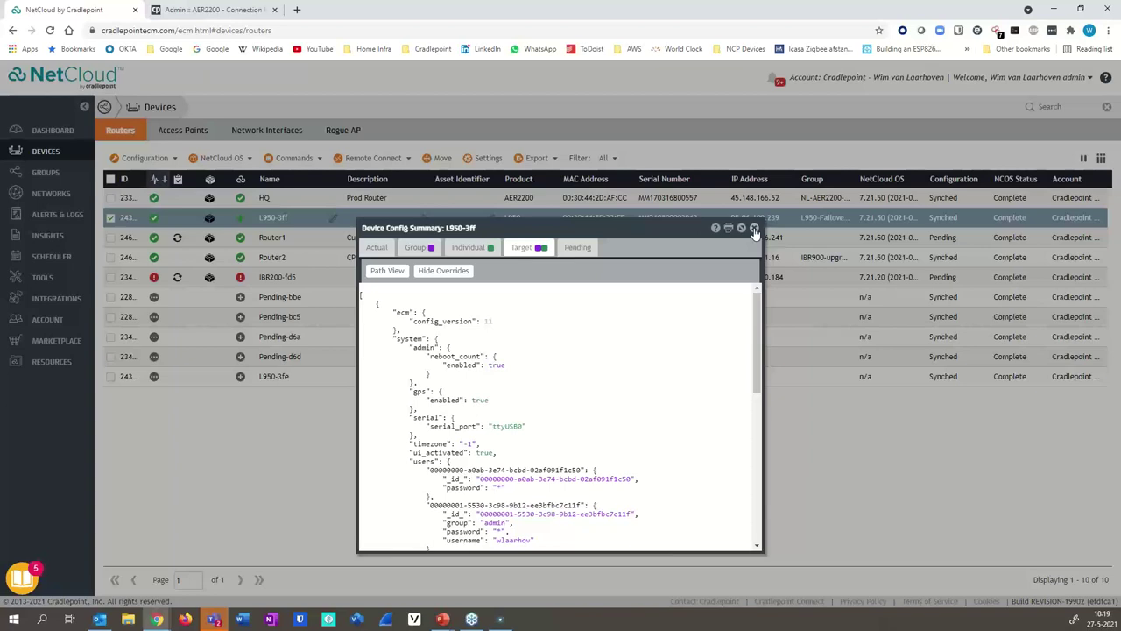
click(754, 228)
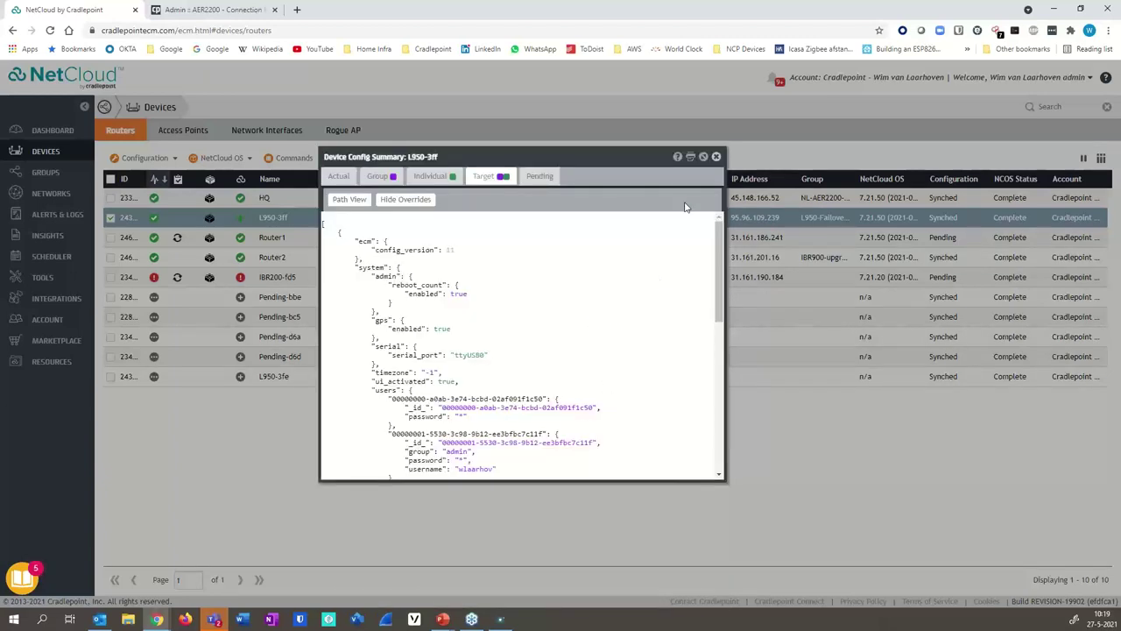
click(716, 157)
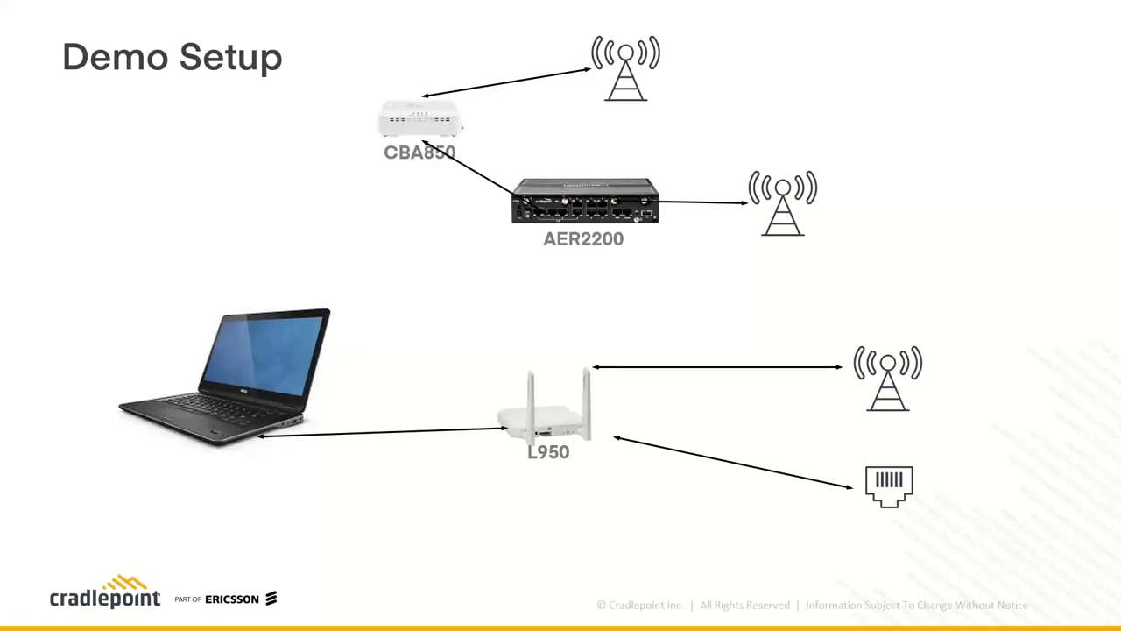
- Bring back the maximized NetCloud window and edit L950-3ff's configuration, showing Modem-80ac7800 and Ethernet-IPPT
key(alt+Tab)
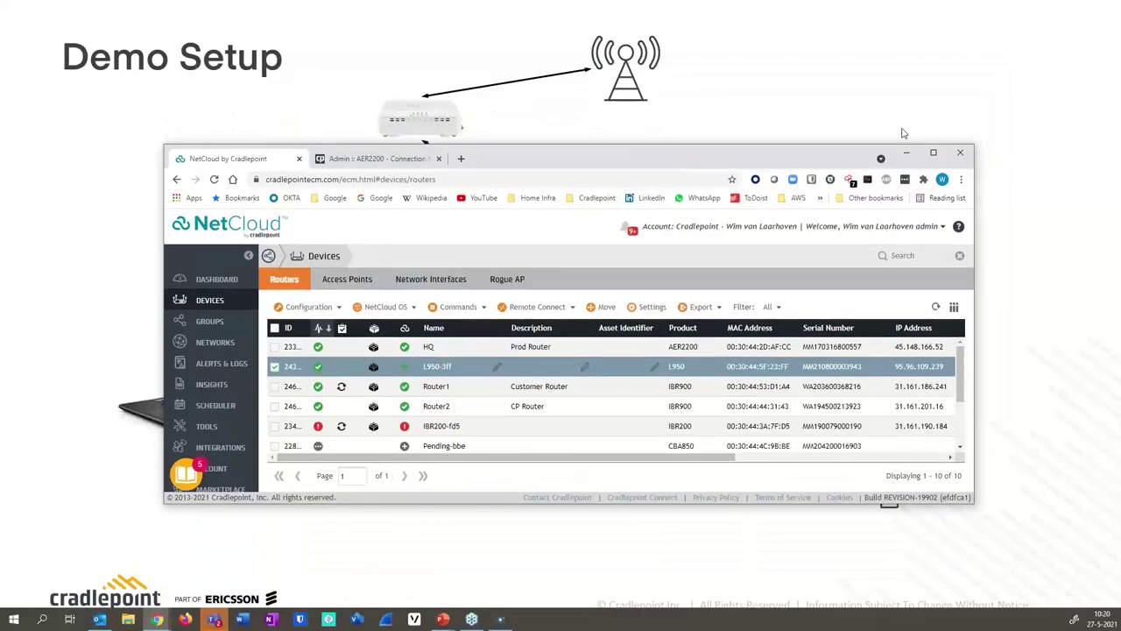
click(932, 153)
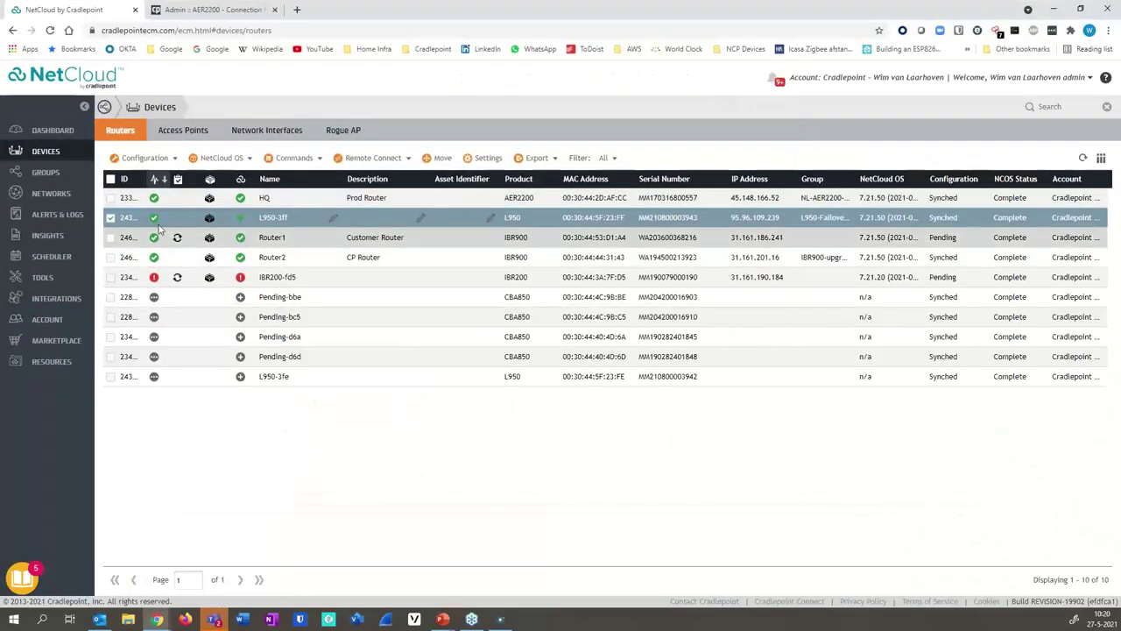
click(140, 159)
click(144, 177)
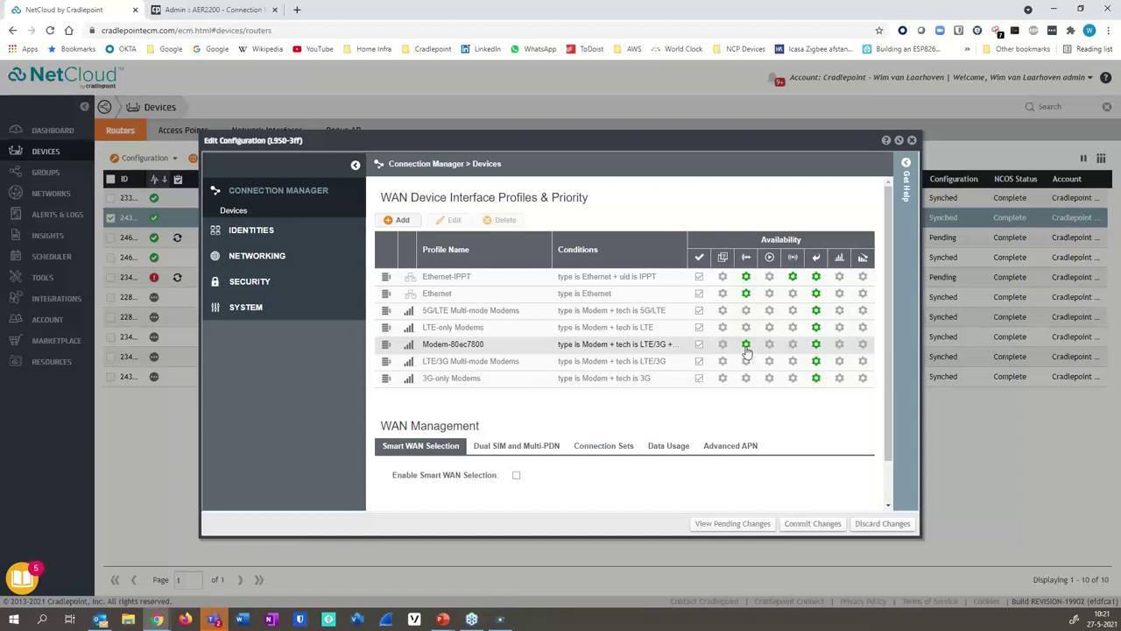
click(746, 348)
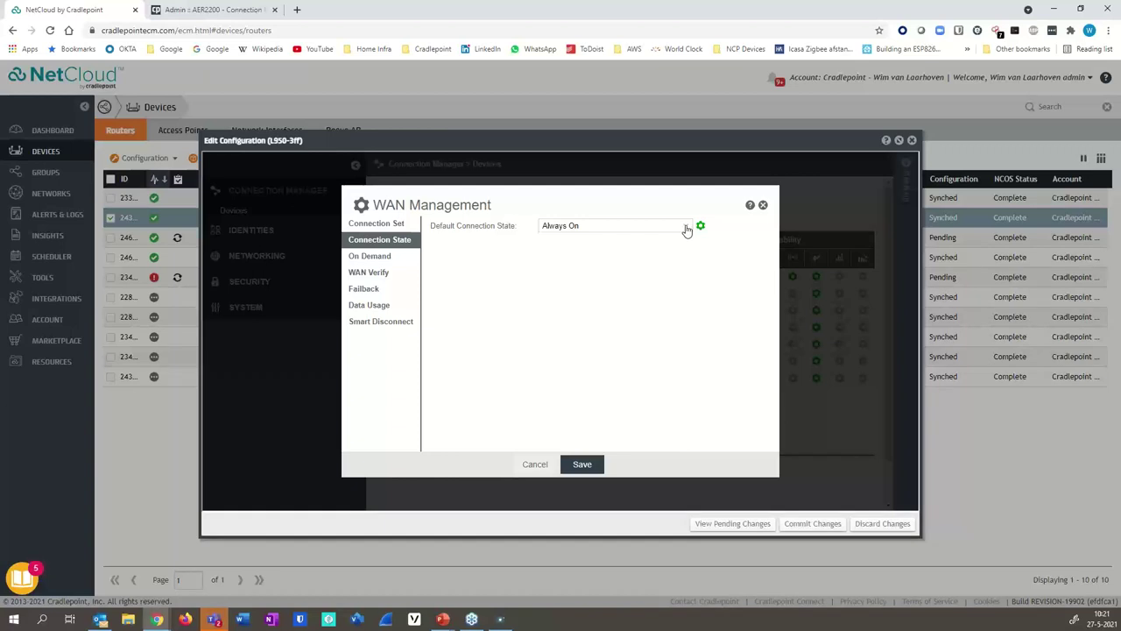
click(687, 229)
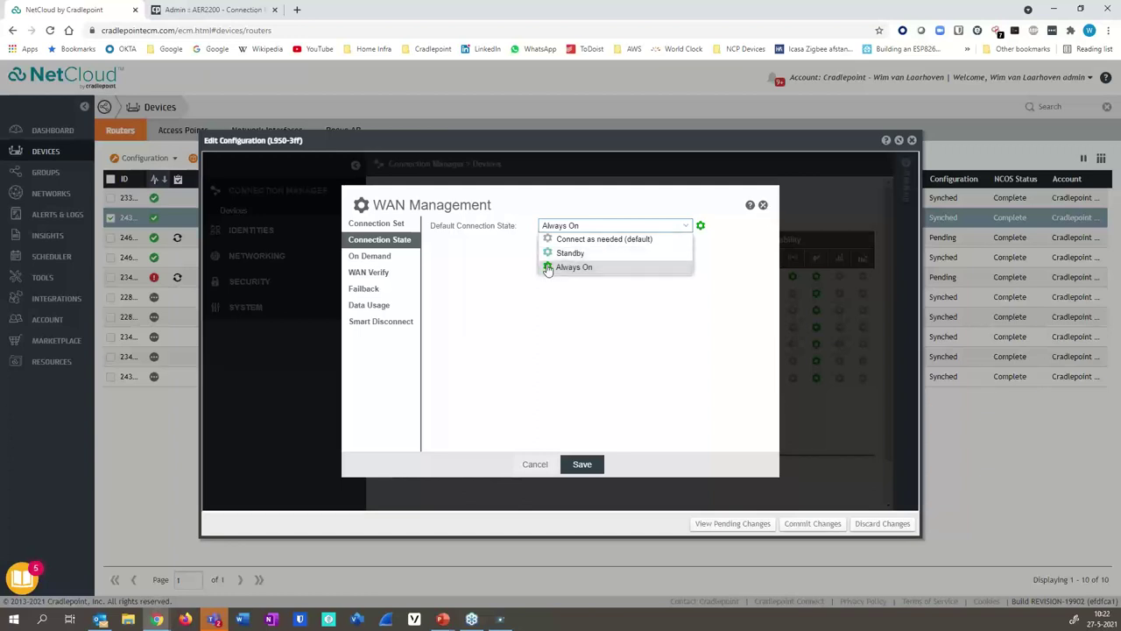
click(762, 207)
click(762, 206)
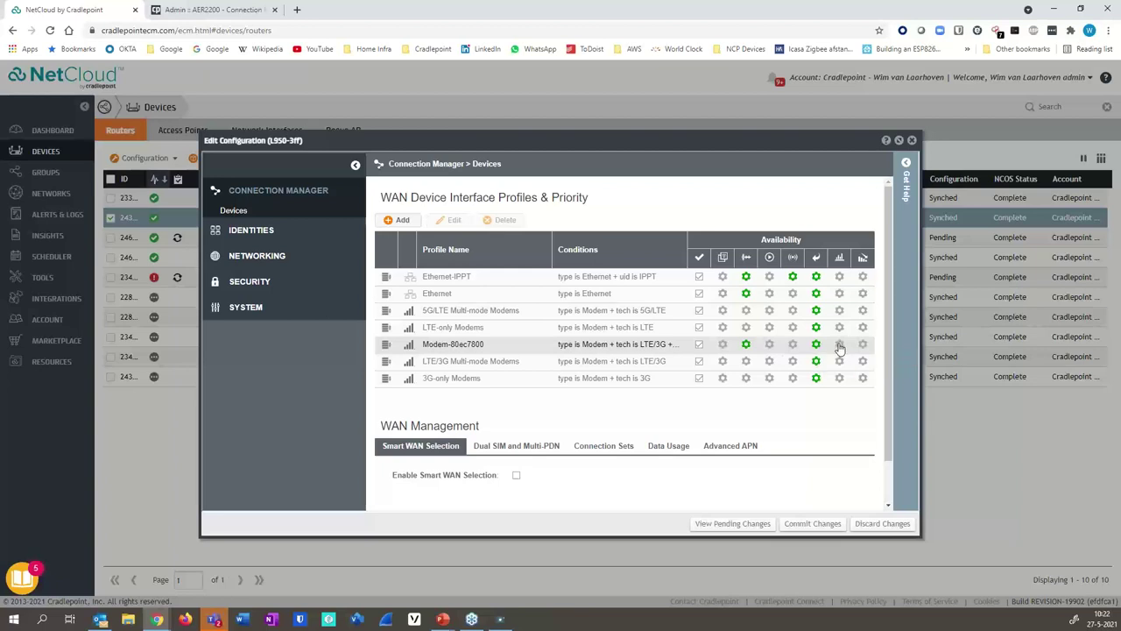
- Show Modem-80ec7800's Failback settings: Usage mode, Normal threshold, 20 KB/s rate, 90-second period
click(839, 344)
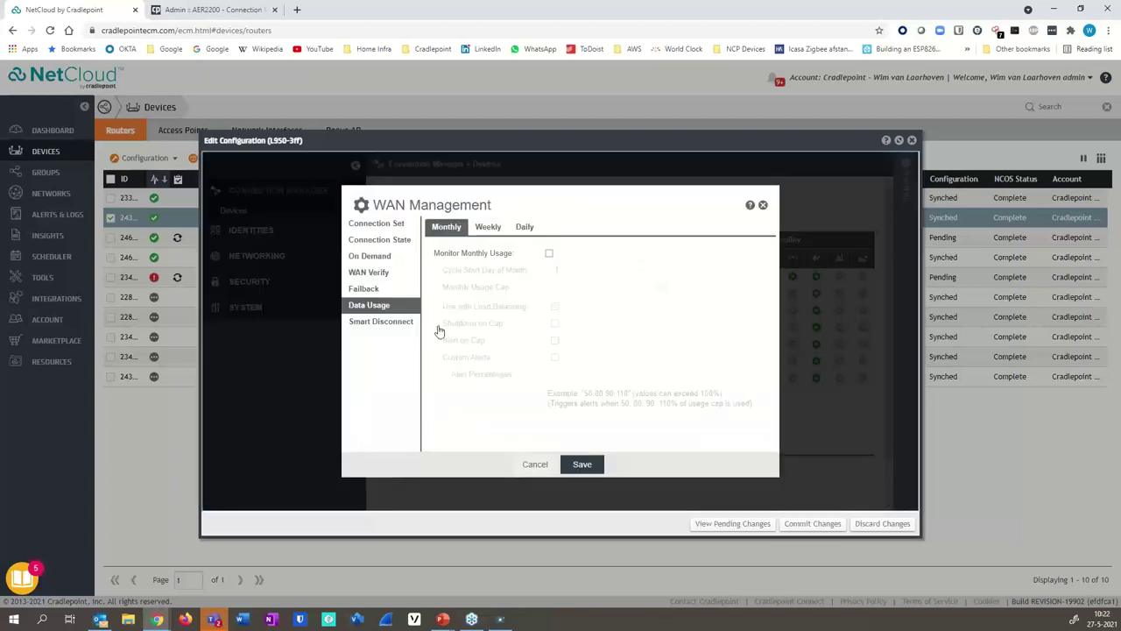
click(366, 290)
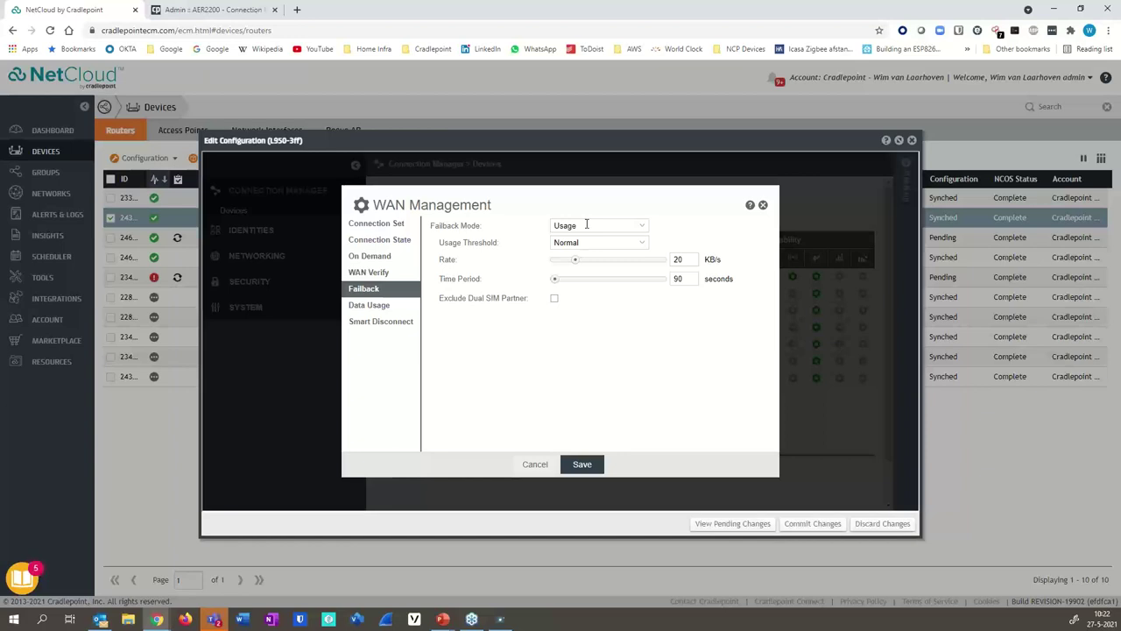
- Leave Failback Mode set to Usage and close the WAN Management settings
click(643, 228)
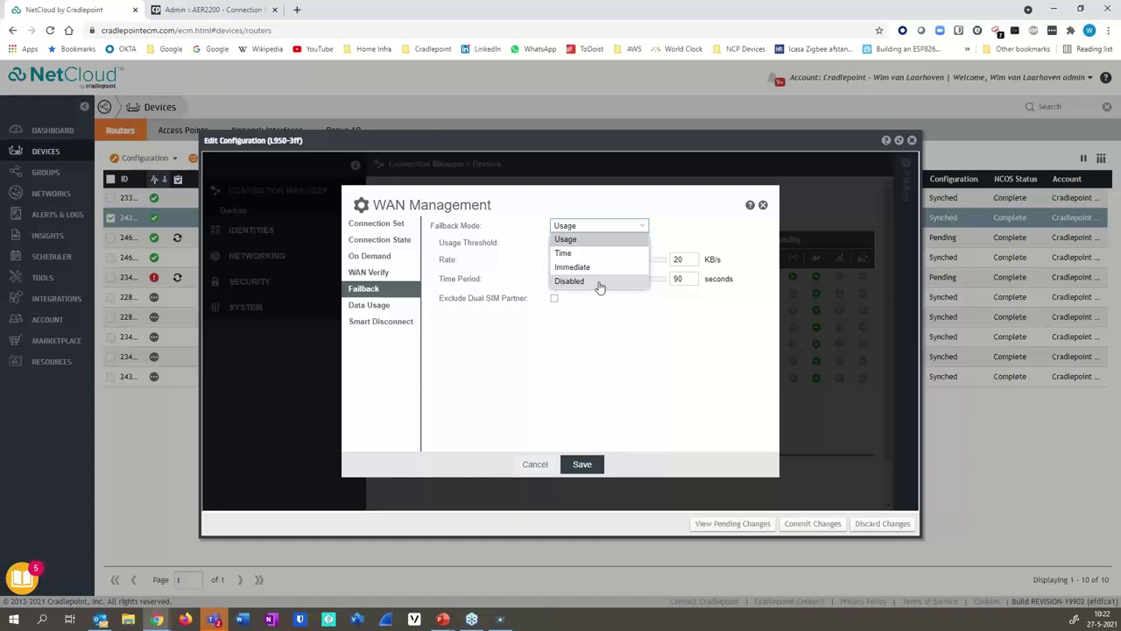
click(377, 294)
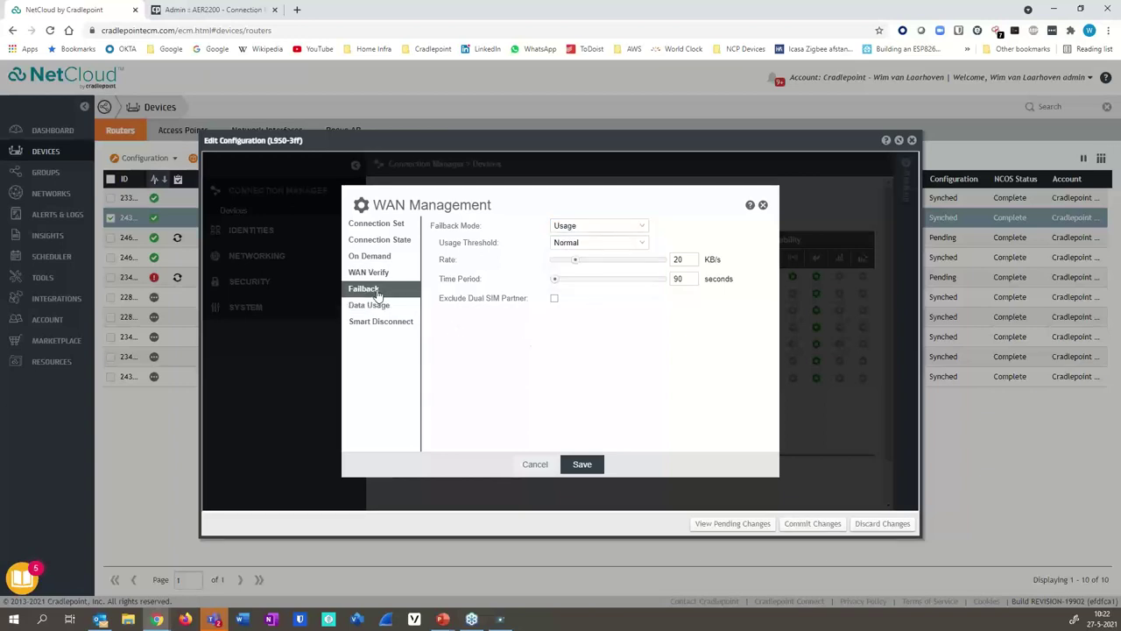
click(762, 206)
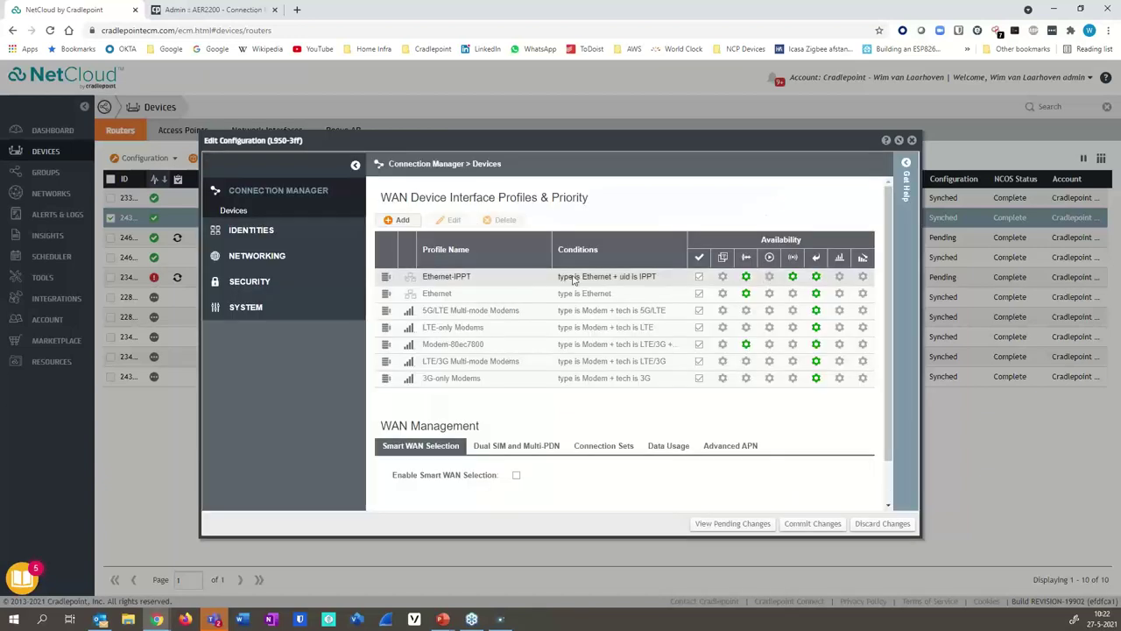
- Show Ethernet-IPPT's WAN Verify settings: Active Ping to 1.1.1.1, 30-second checks, 3 retries
click(792, 276)
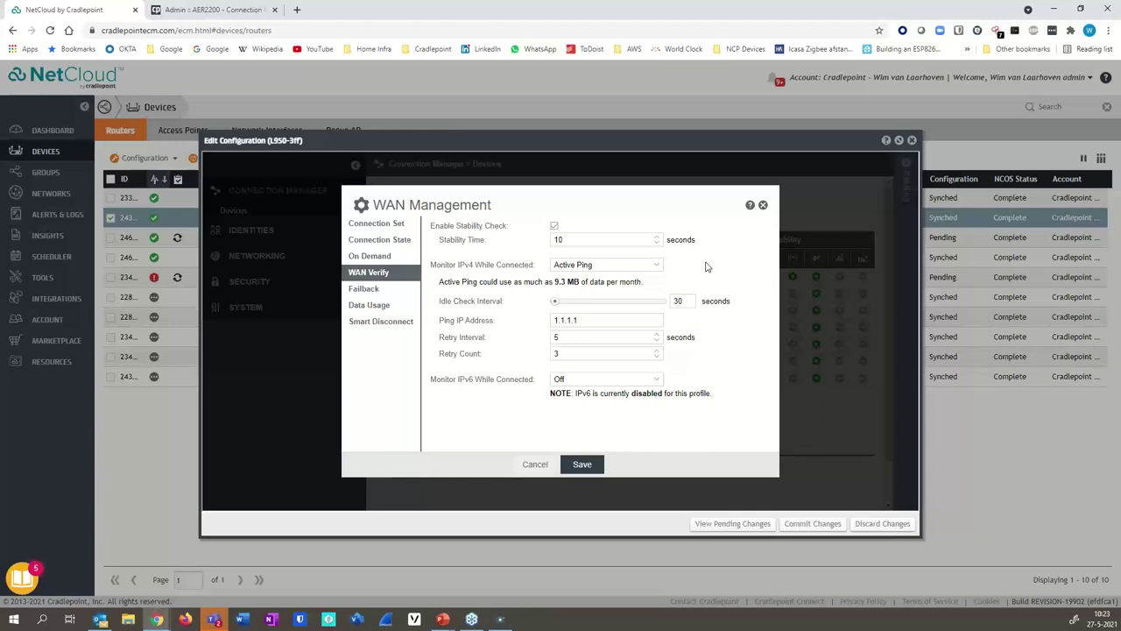
- Keep IPv4 monitoring on Active Ping with the Idle Check Interval at 30 seconds
click(659, 267)
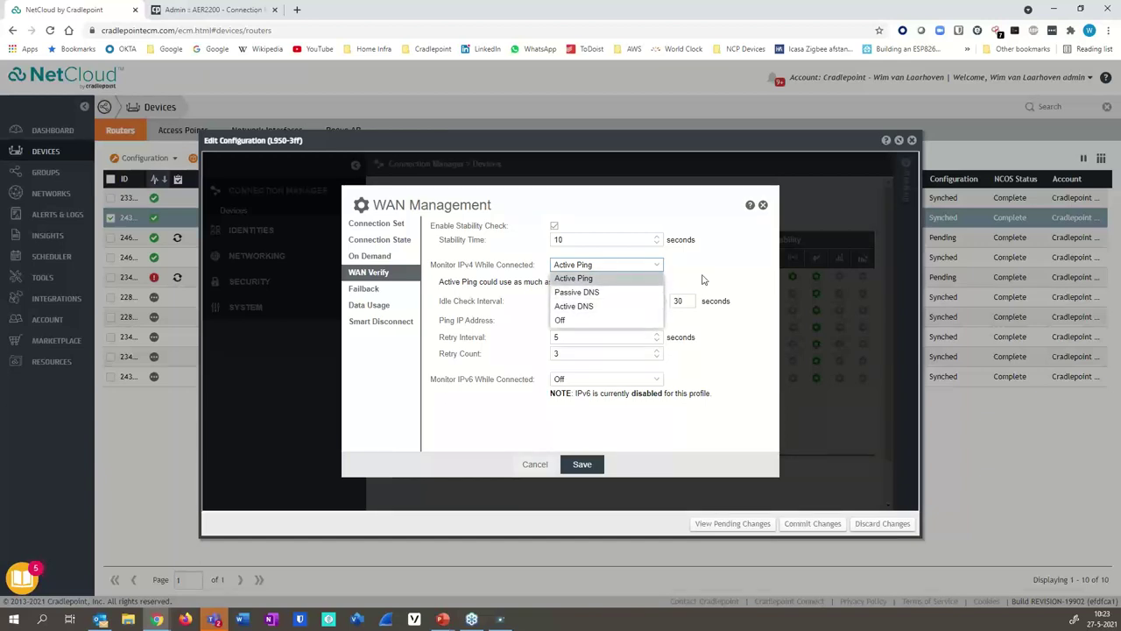
click(701, 280)
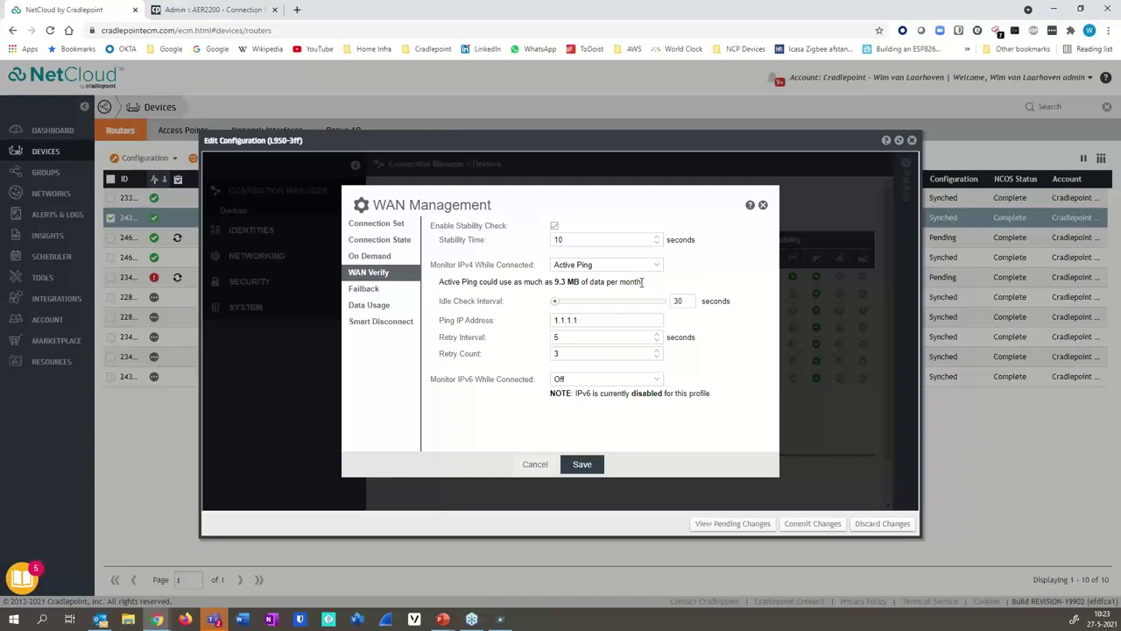
drag(638, 281, 438, 284)
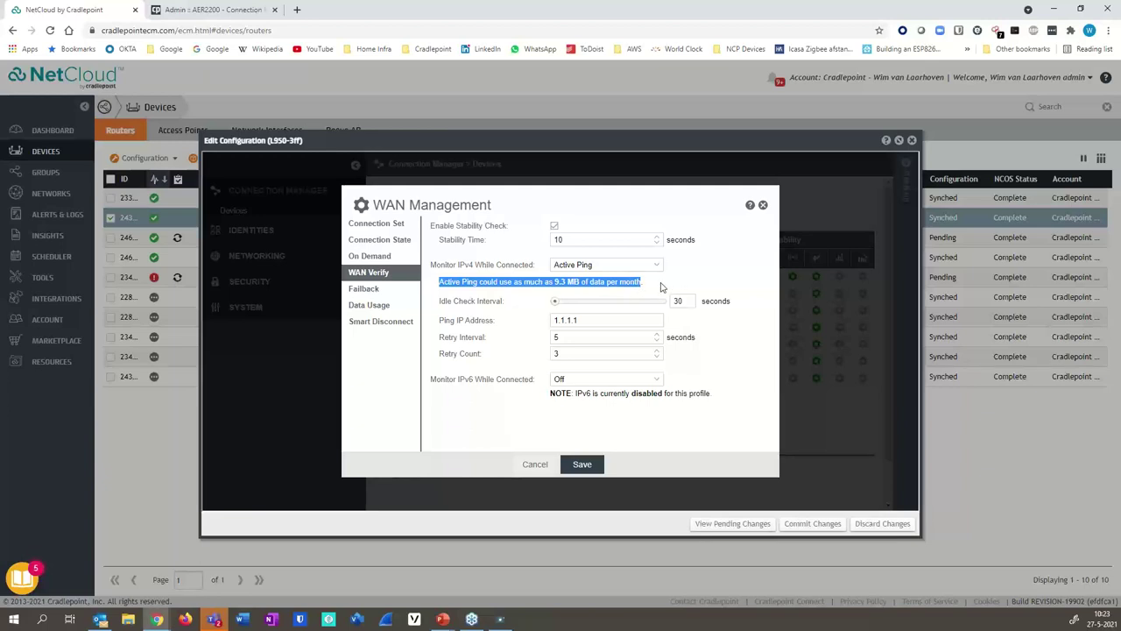
click(662, 286)
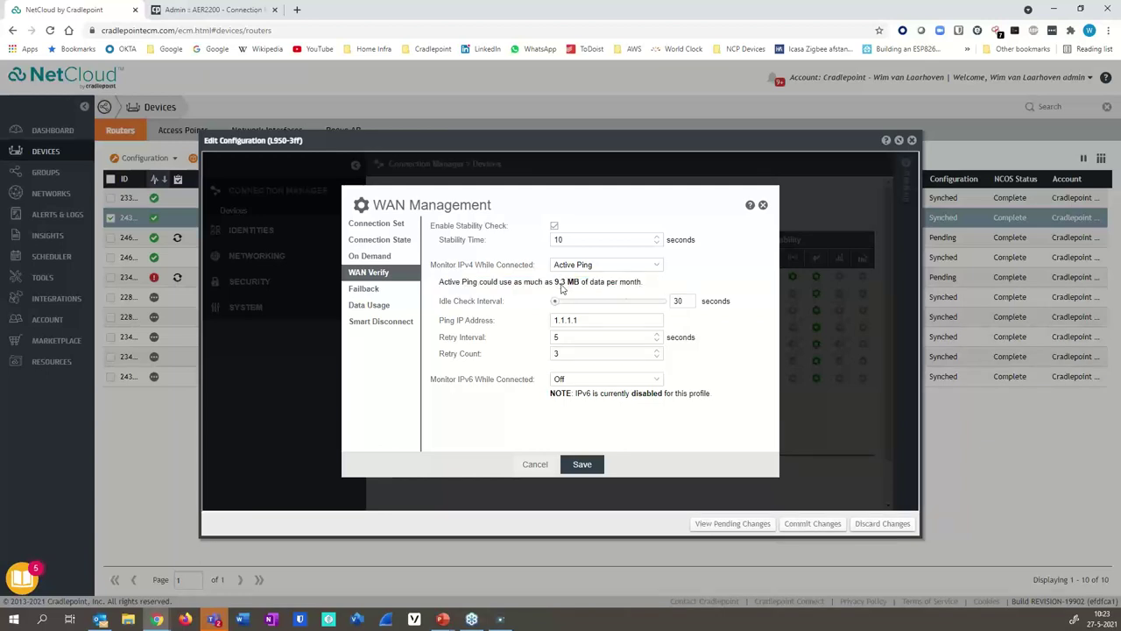
click(689, 302)
text(0)
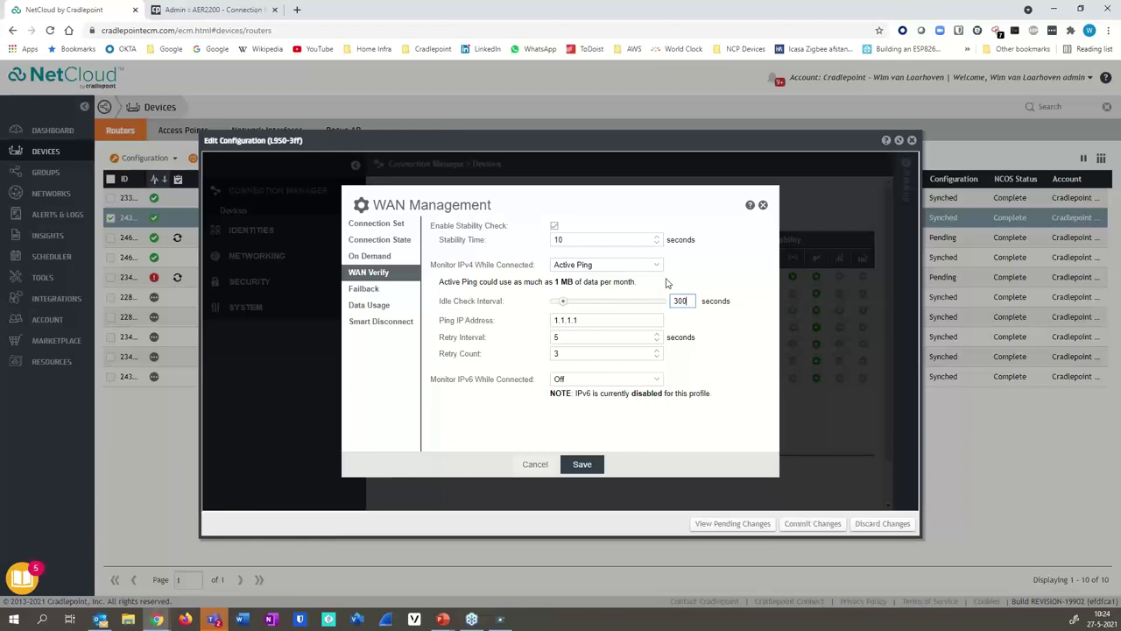
key(BackSpace)
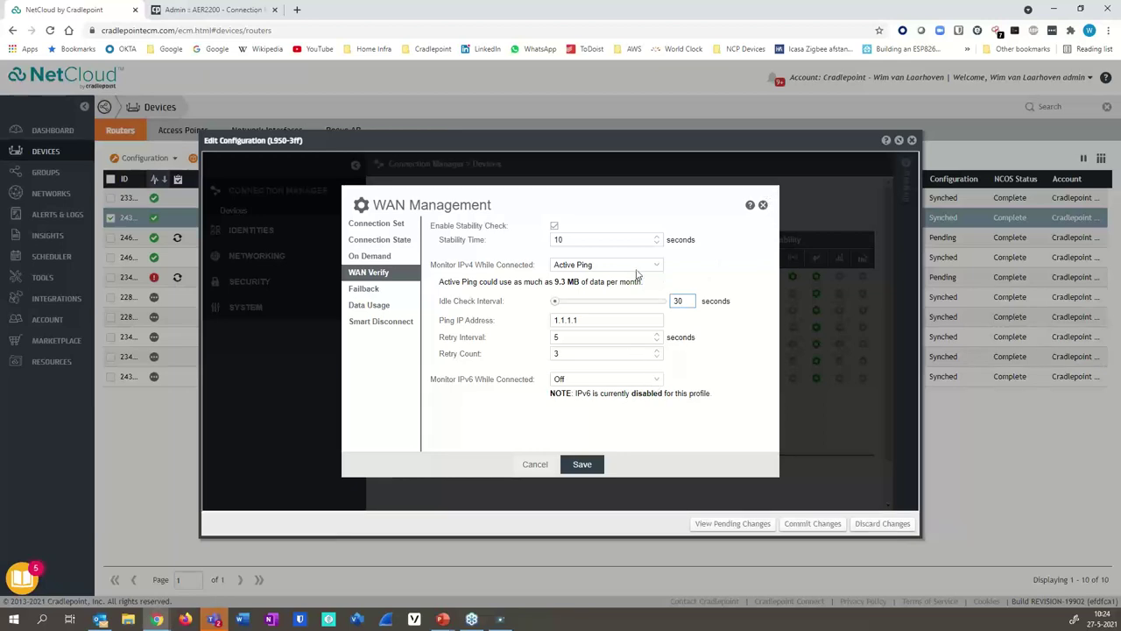
- Leave Monitor IPv6 While Connected on Off and cancel WAN Management without saving
click(657, 382)
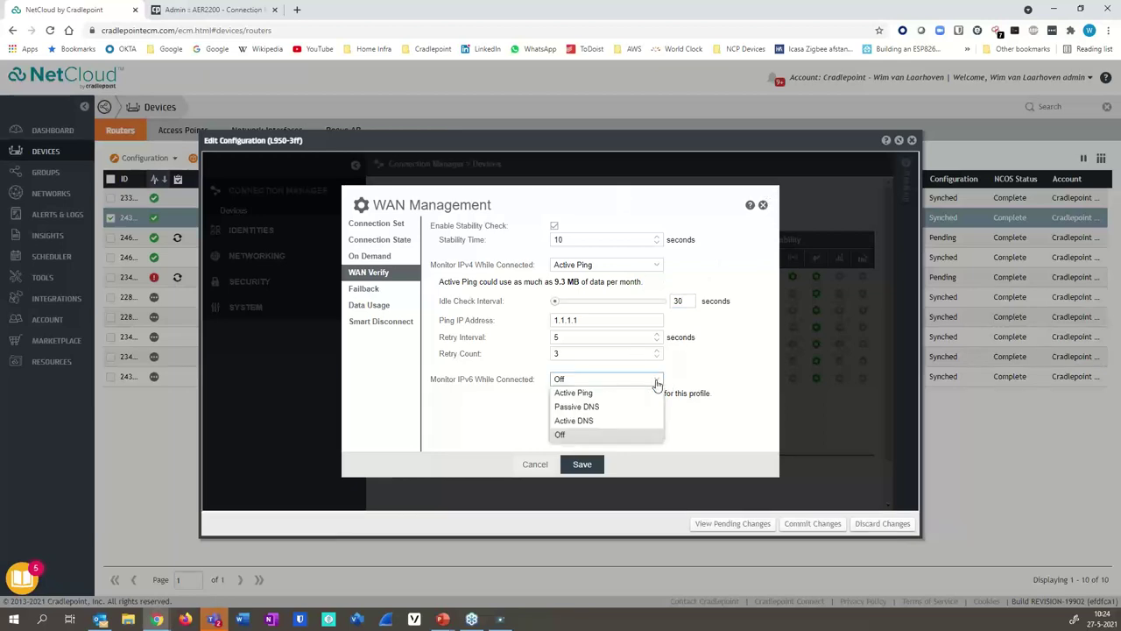
click(657, 383)
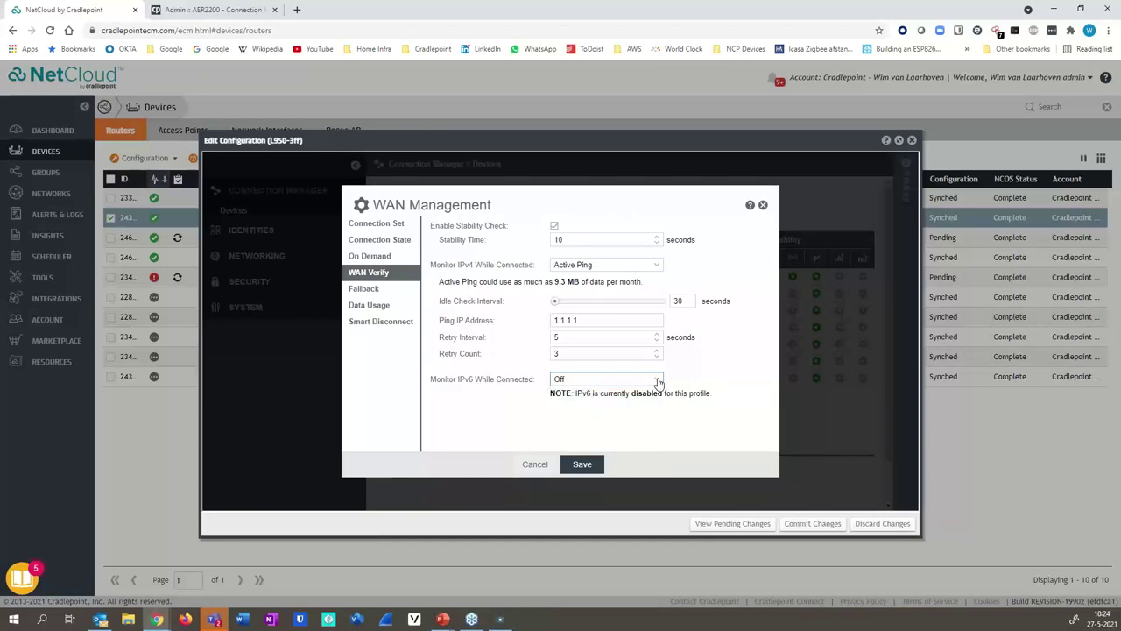
click(535, 465)
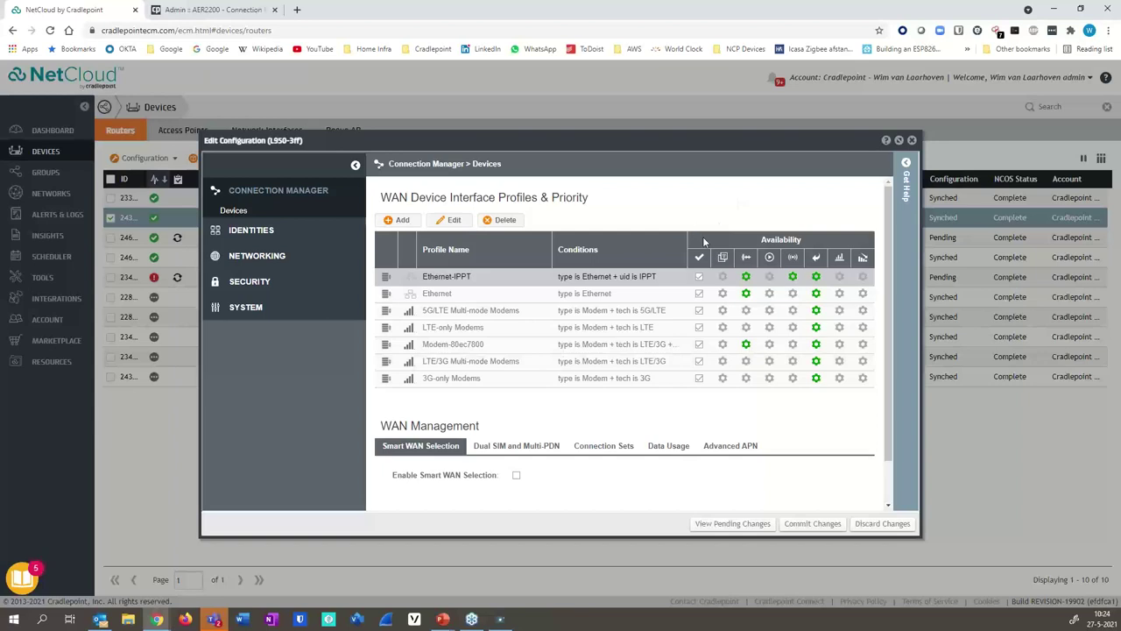
- Close the L950-3ff configuration editor, discarding changes, and switch to the USB camera view of the pinging laptop
click(912, 140)
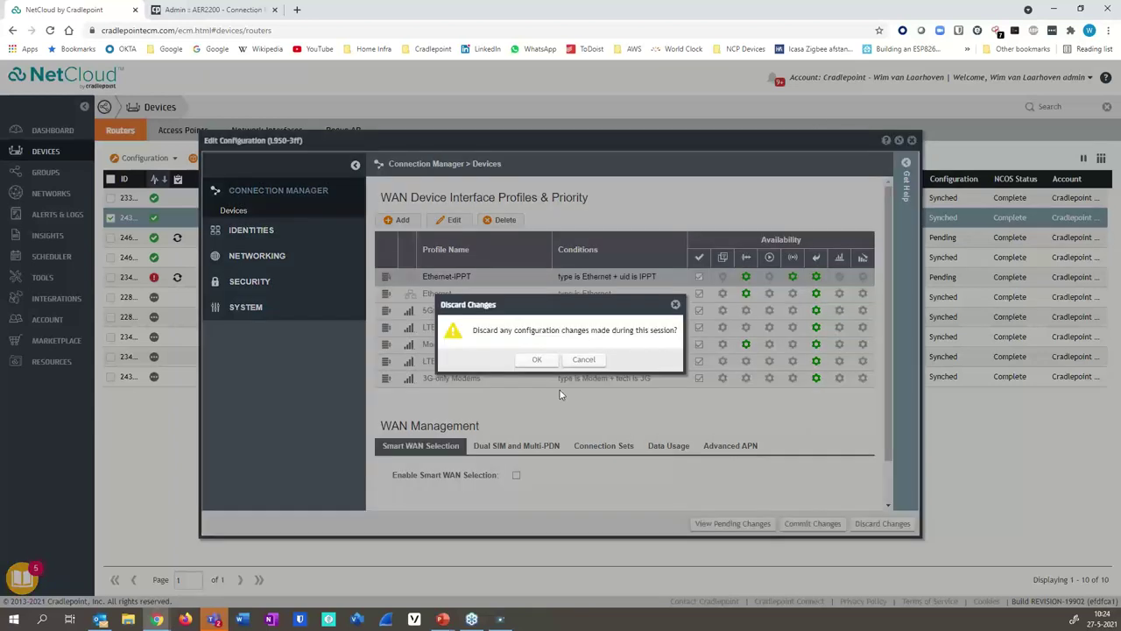
click(537, 359)
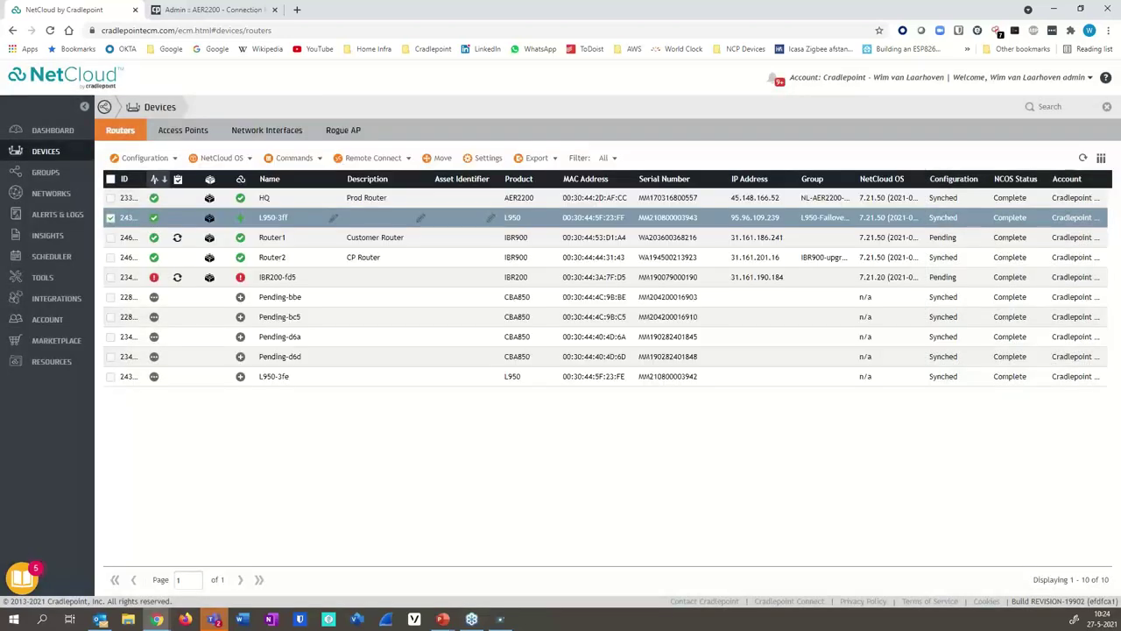
key(alt+Tab)
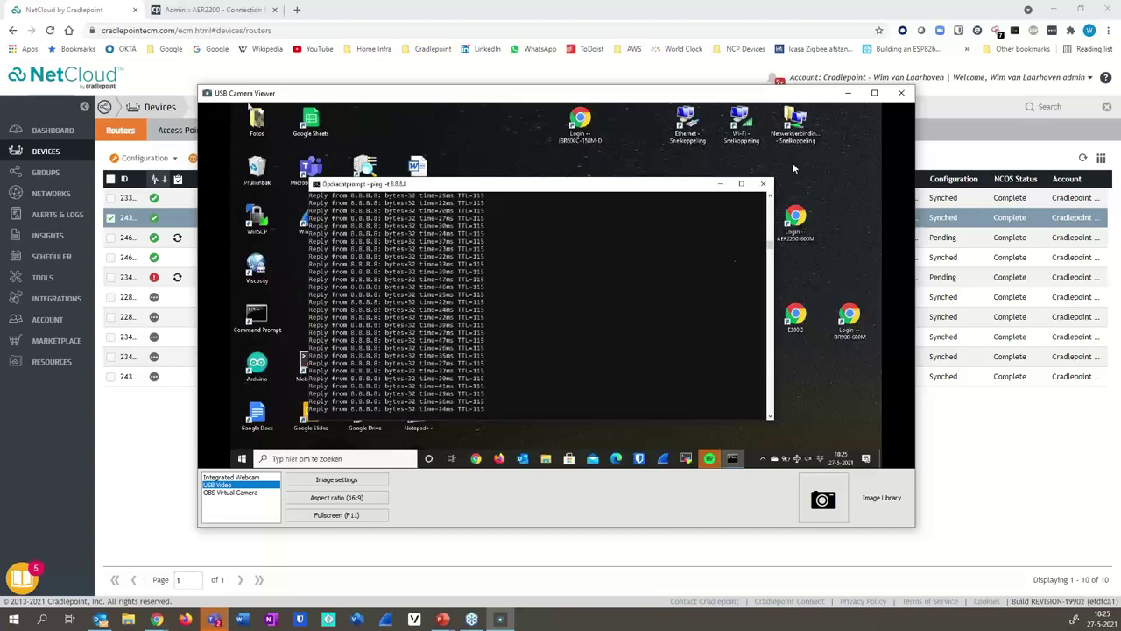
- Minimize the USB Camera Viewer to return to the NetCloud Routers list
click(850, 94)
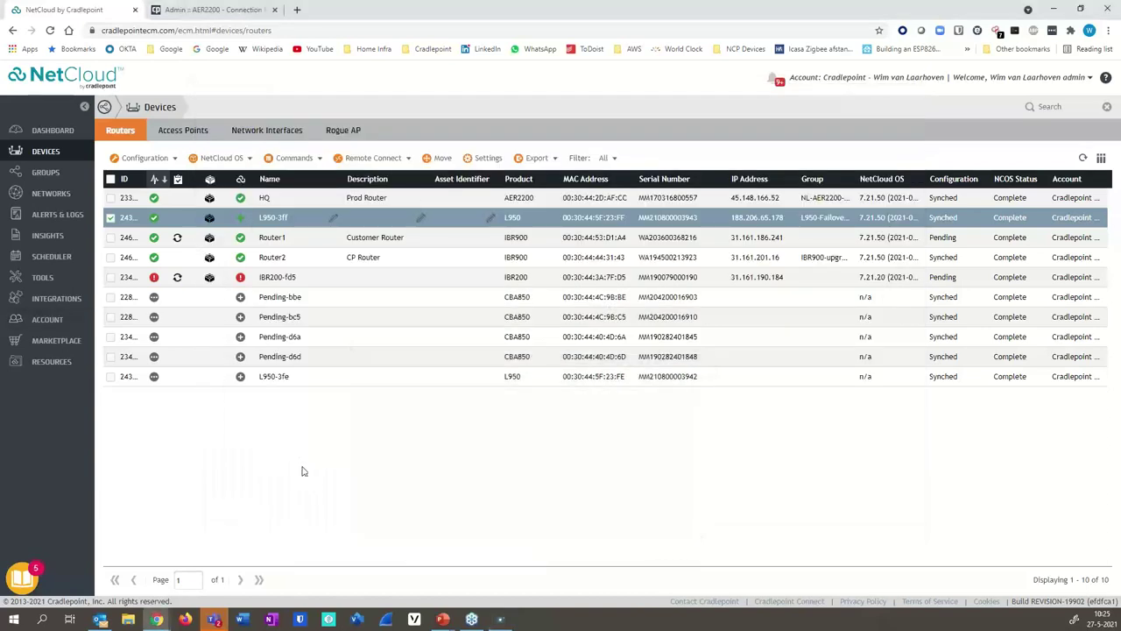
- Open the Health dashboard and drill into the 7-day WAN Uptime donut report
click(52, 130)
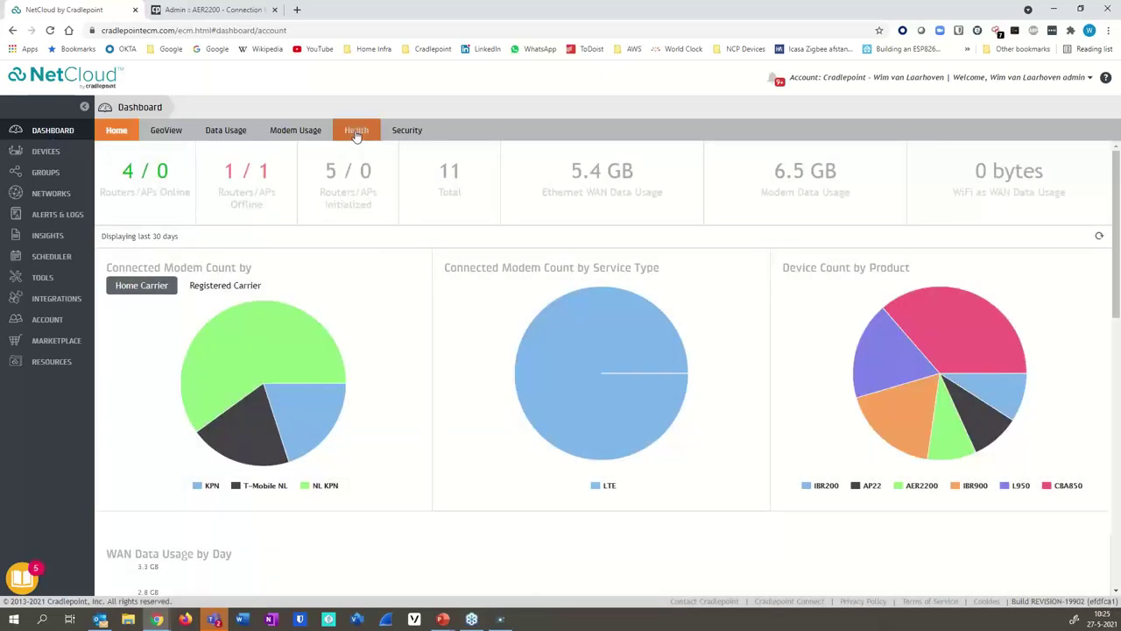
click(356, 133)
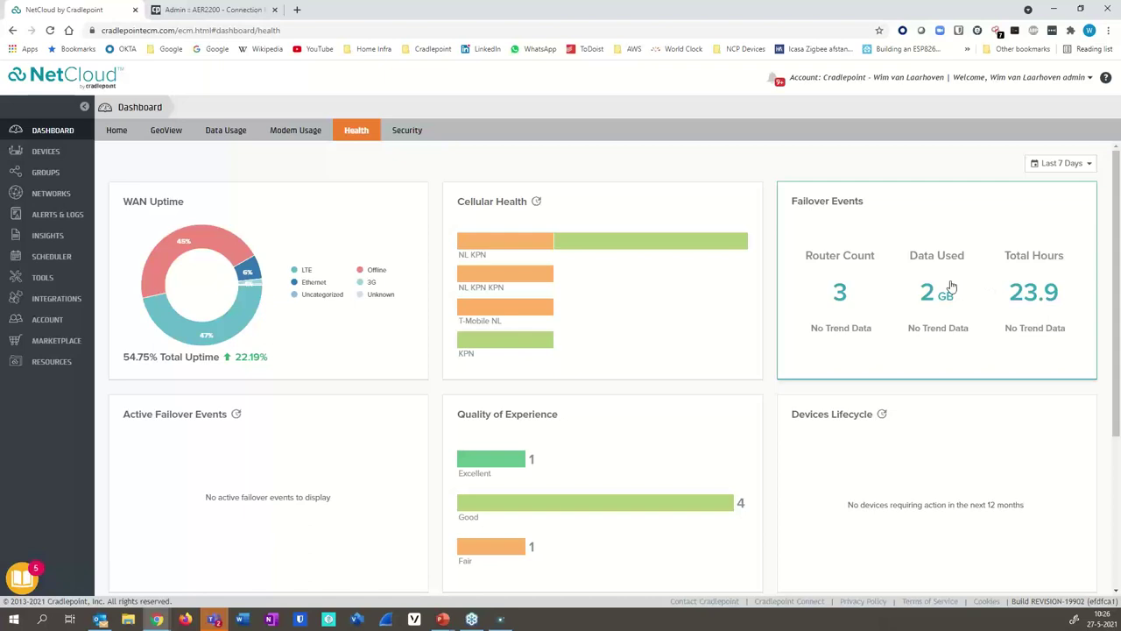
scroll(951, 286, down, 2)
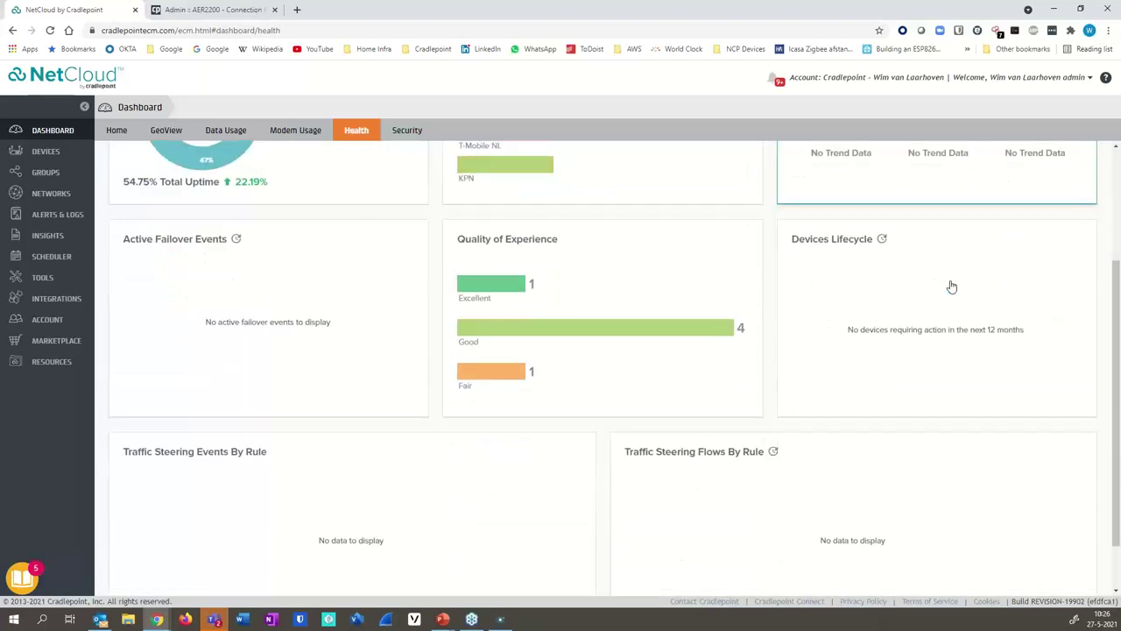
scroll(951, 286, up, 2)
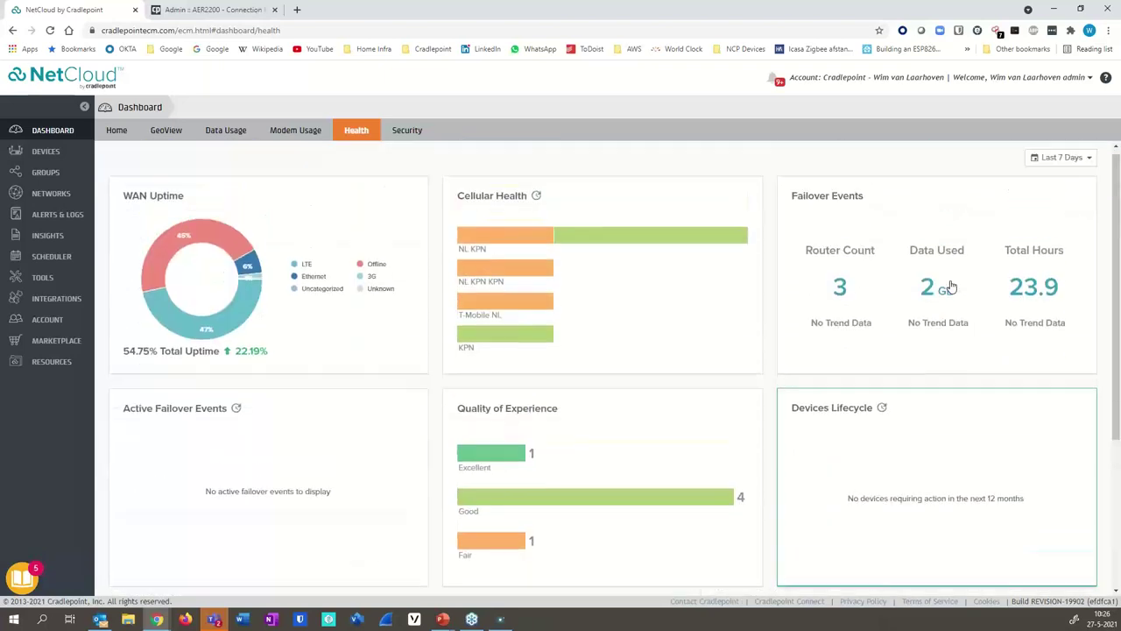
click(210, 299)
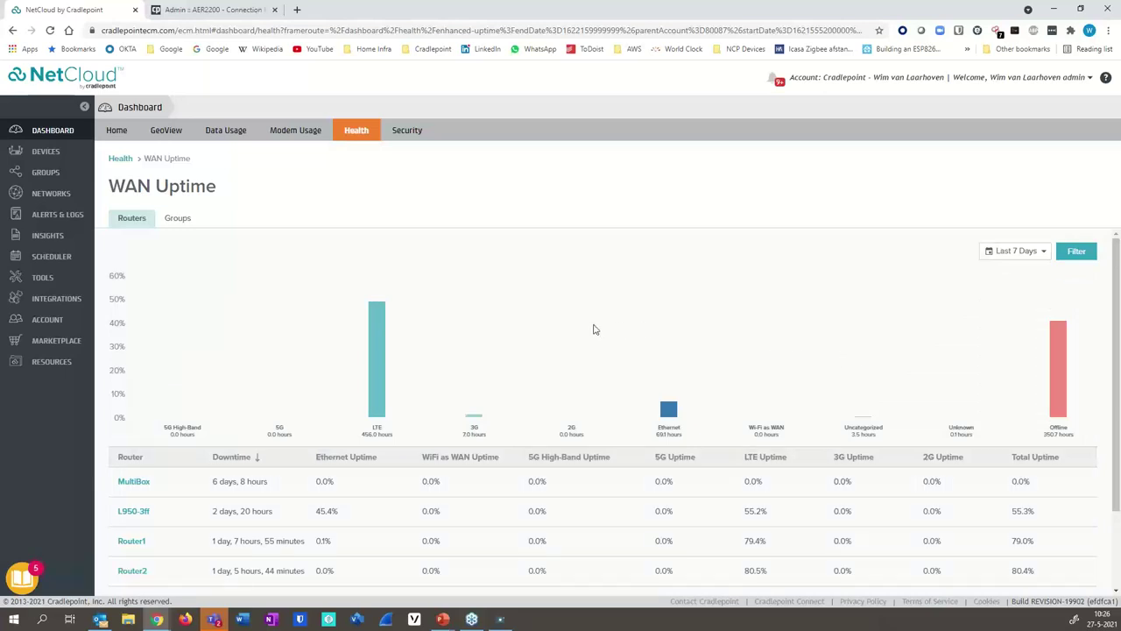
- Find L950-3ff in the WAN Uptime table and open its Health Uptime timeline
scroll(587, 326, down, 1)
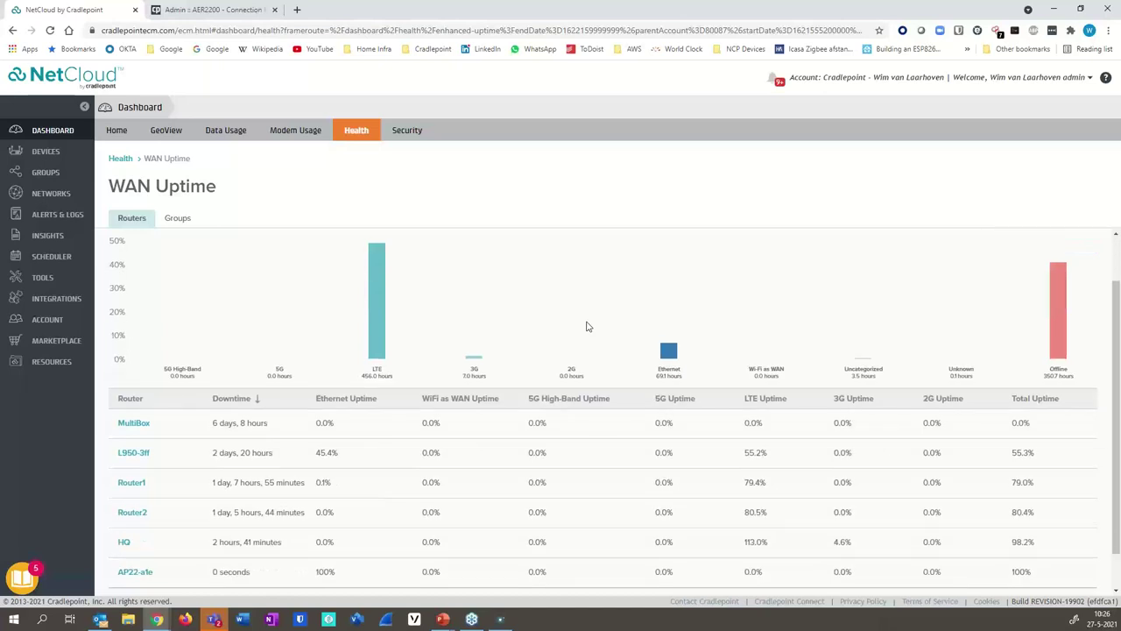
scroll(586, 326, down, 1)
scroll(585, 327, up, 2)
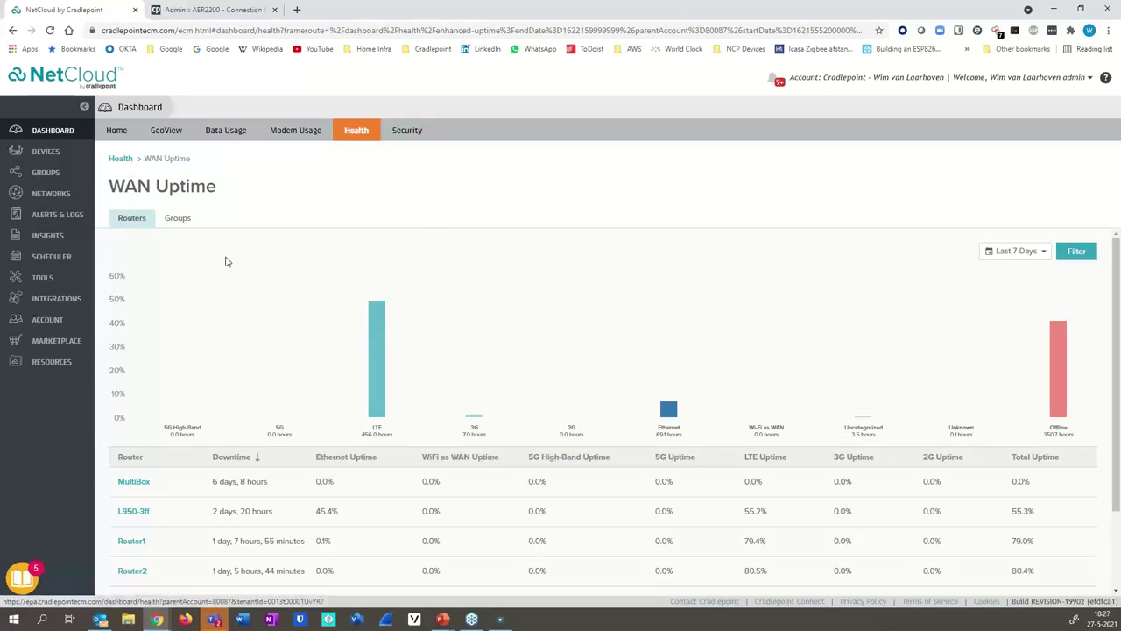
scroll(228, 323, down, 2)
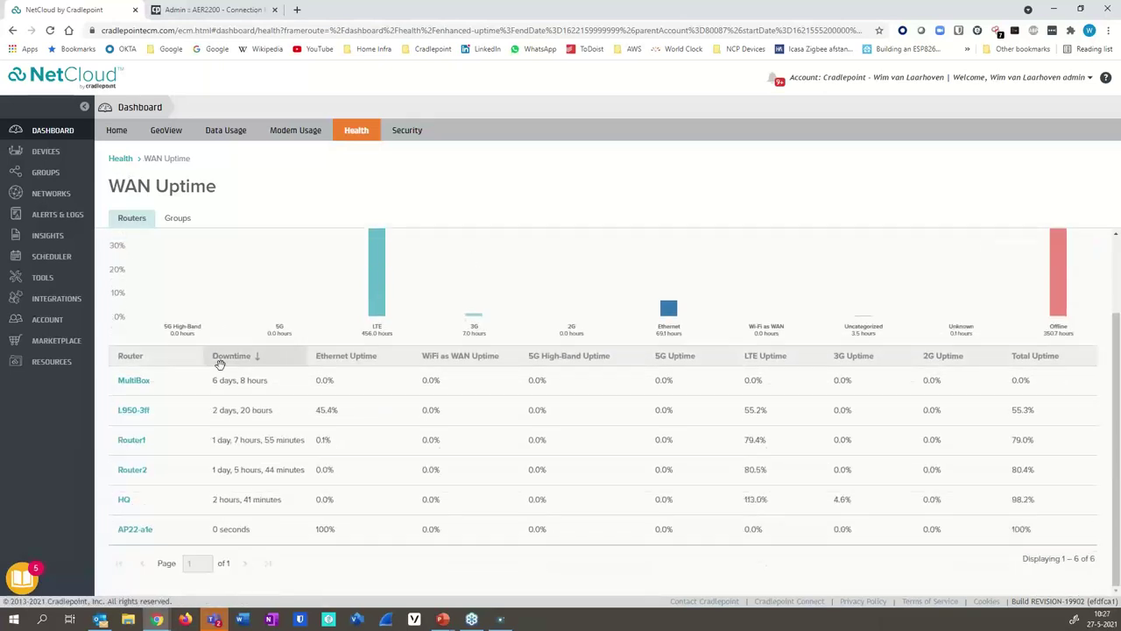
click(133, 412)
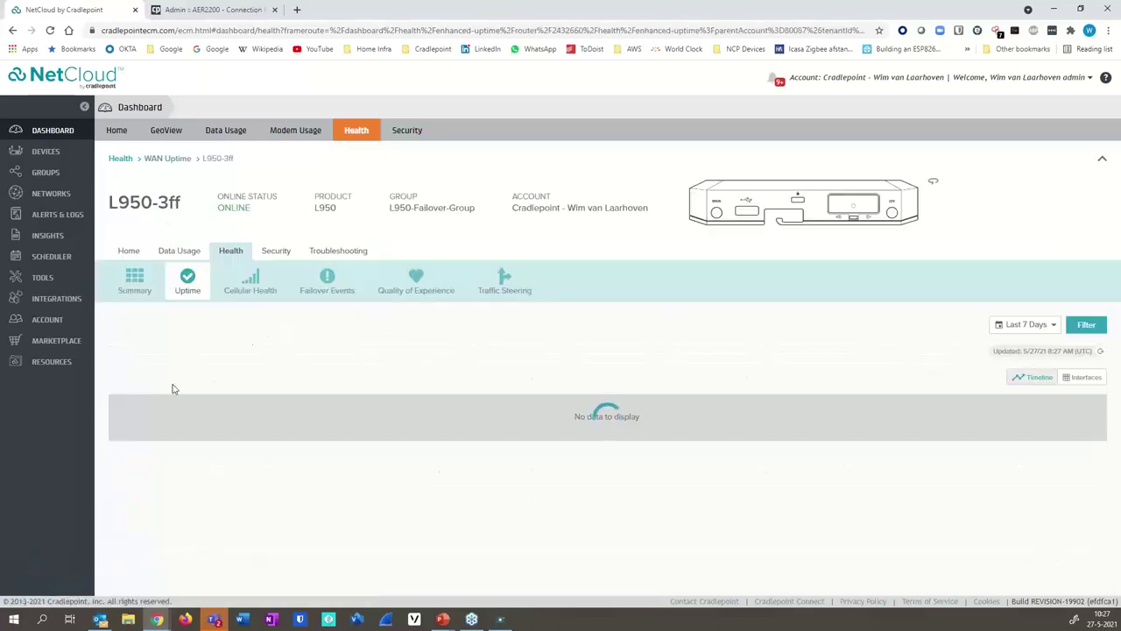
- Review L950-3ff's Failover Events, from the latest 54-second event on 05/27/2021 down the Managed Events list
click(328, 278)
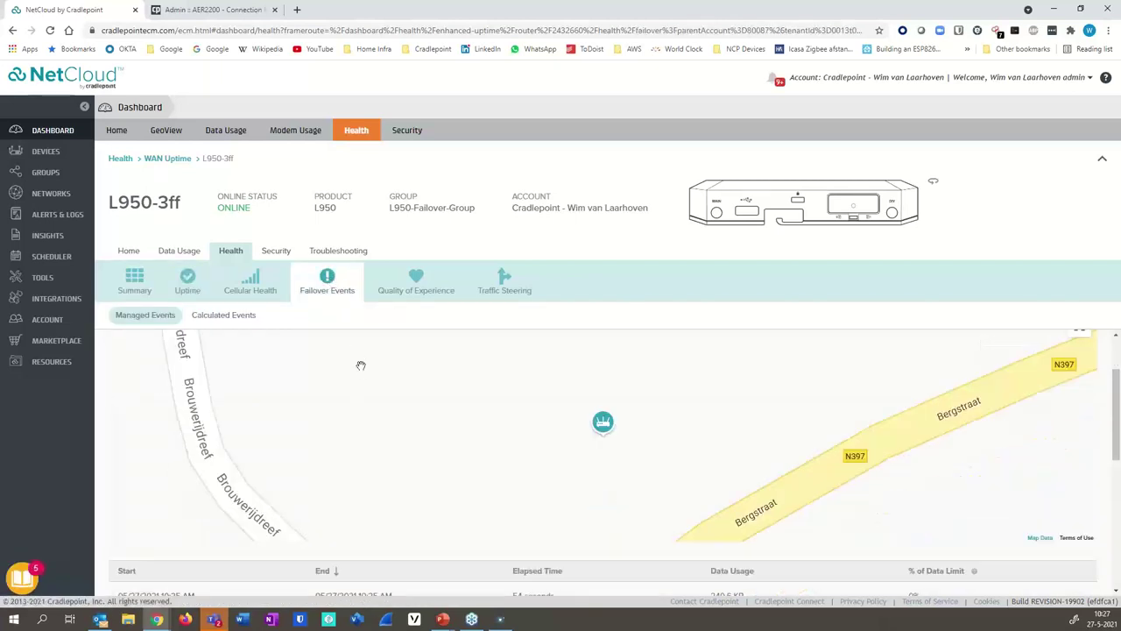
scroll(359, 367, down, 2)
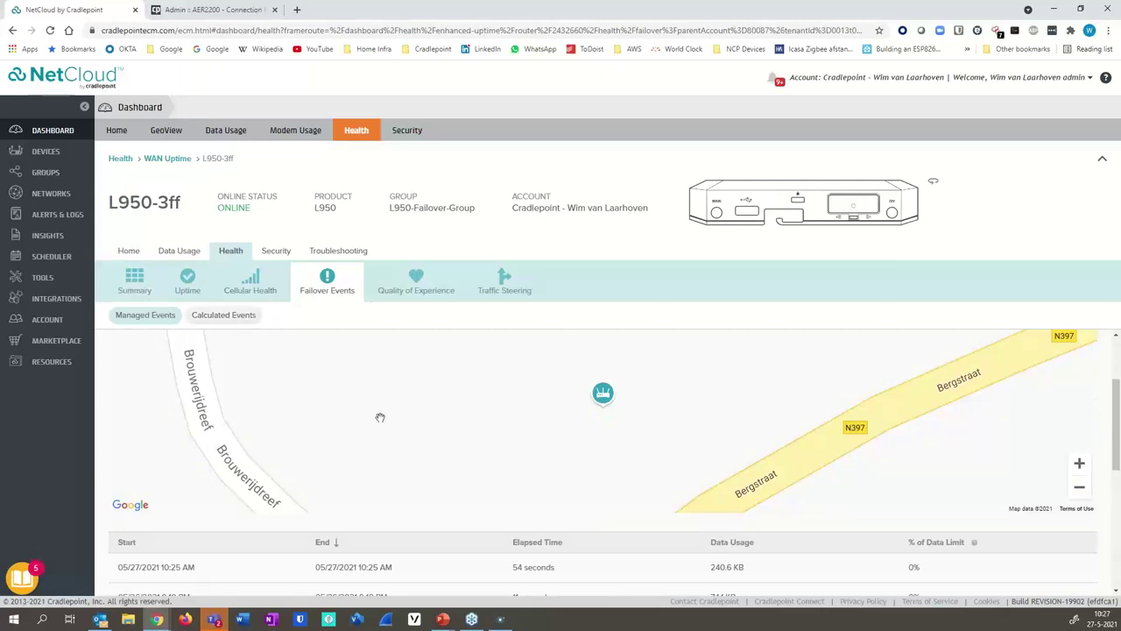
scroll(393, 420, down, 3)
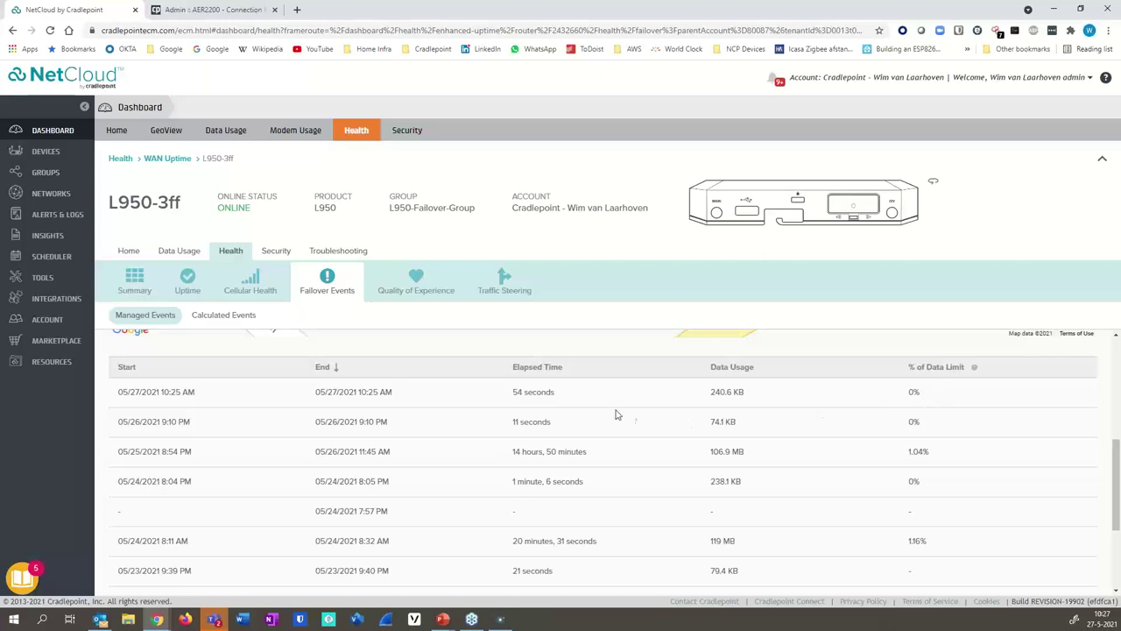
scroll(786, 449, down, 1)
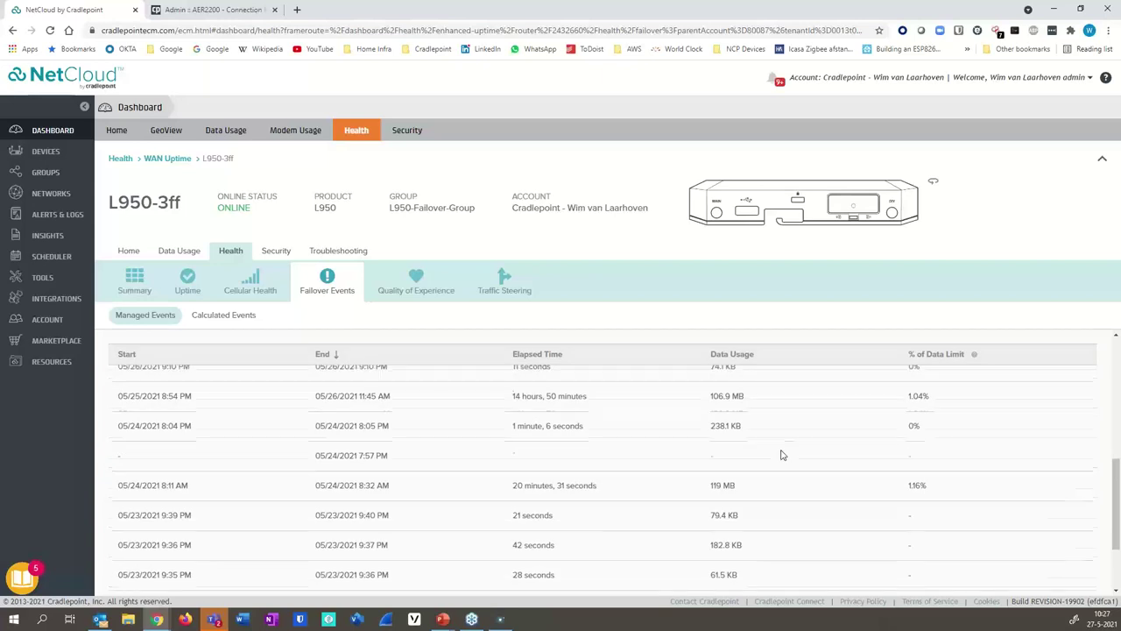
scroll(783, 453, up, 2)
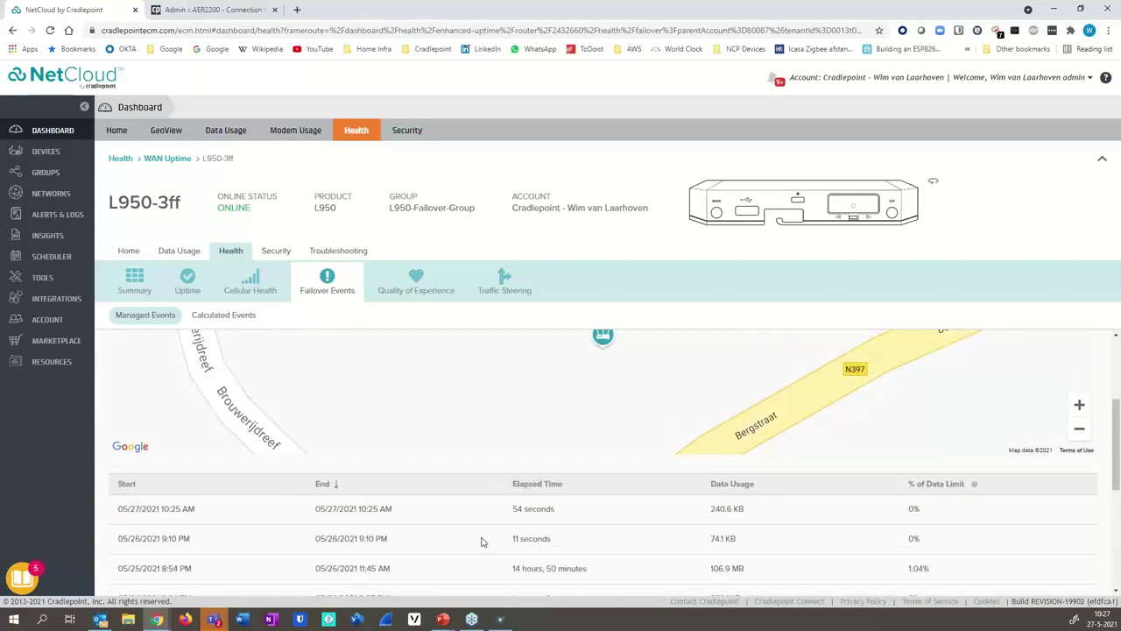
scroll(481, 541, down, 3)
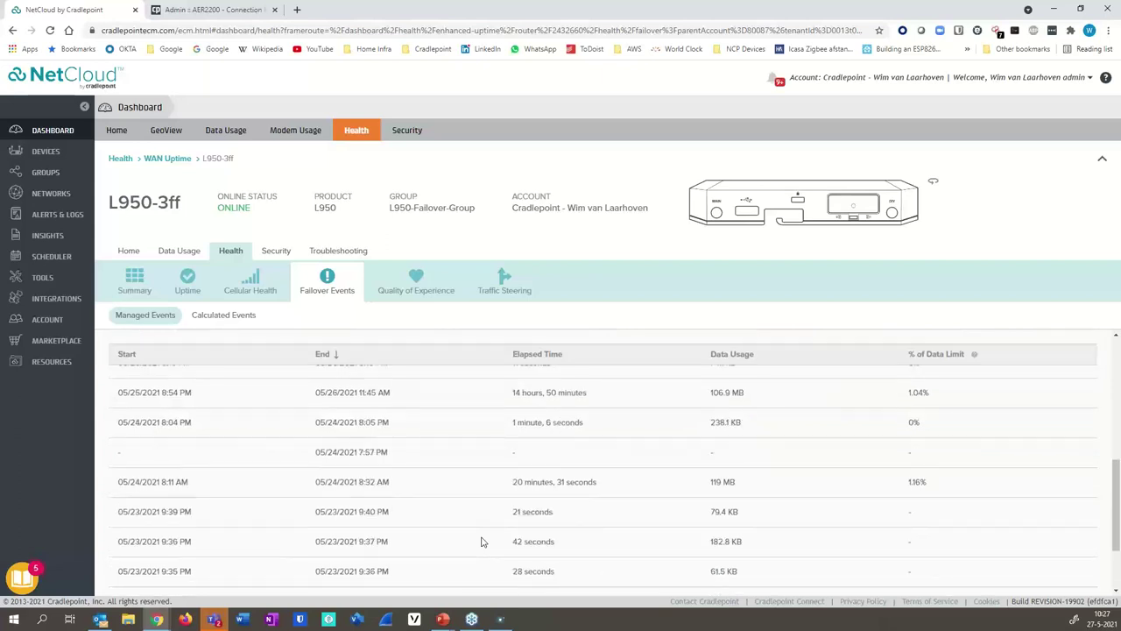
scroll(481, 541, up, 2)
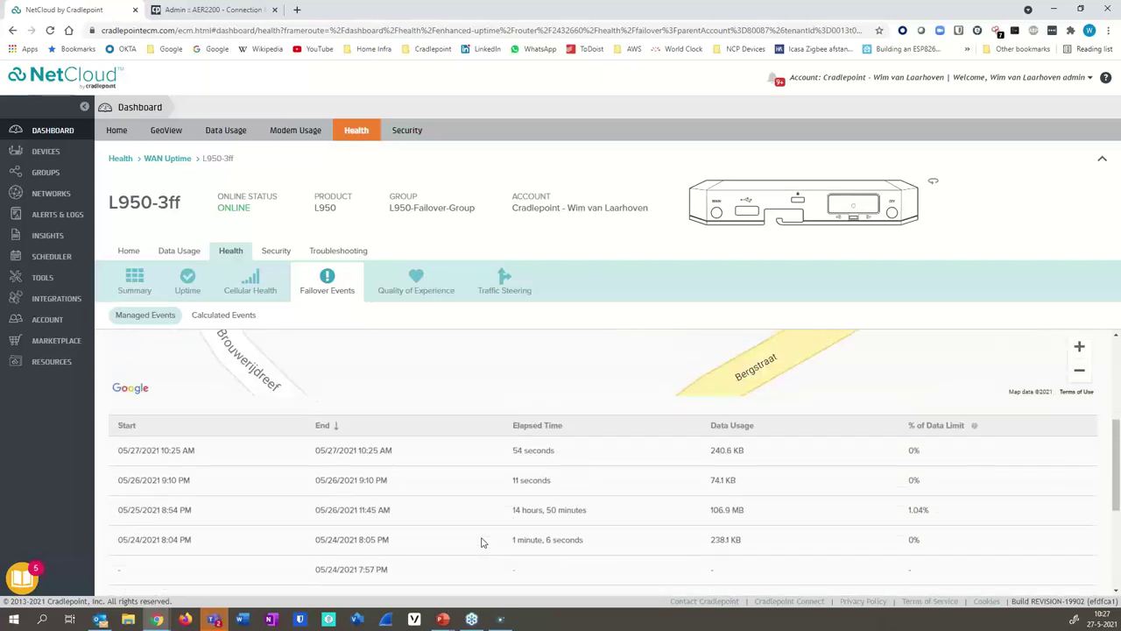
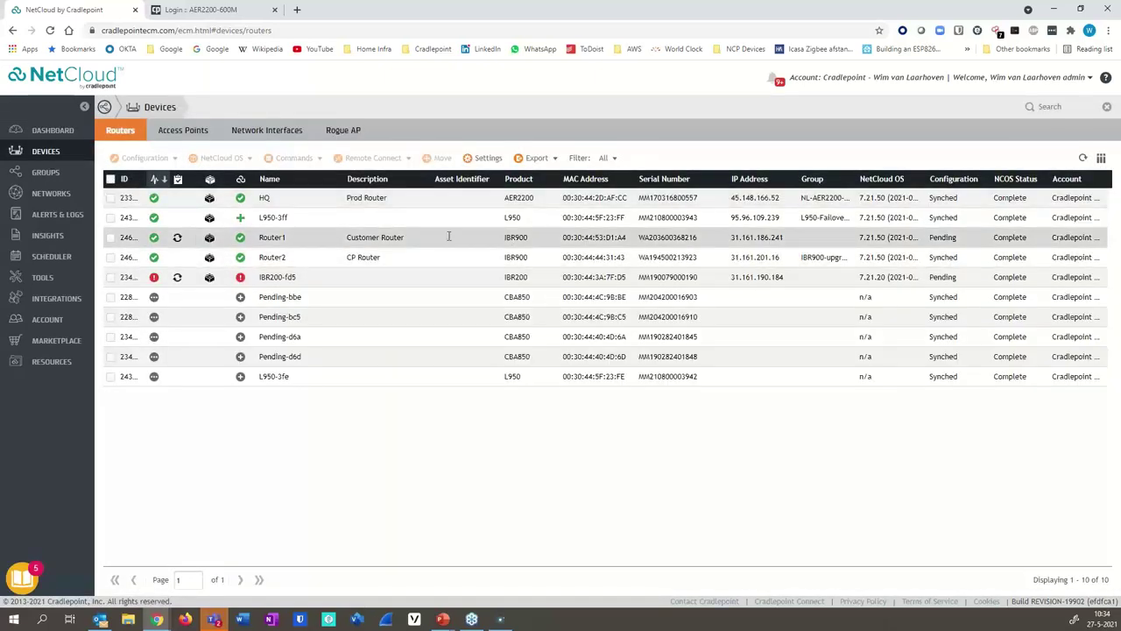
- Select router L950-3ff and open its Remote Connect Out of Band Manager profiles
click(111, 218)
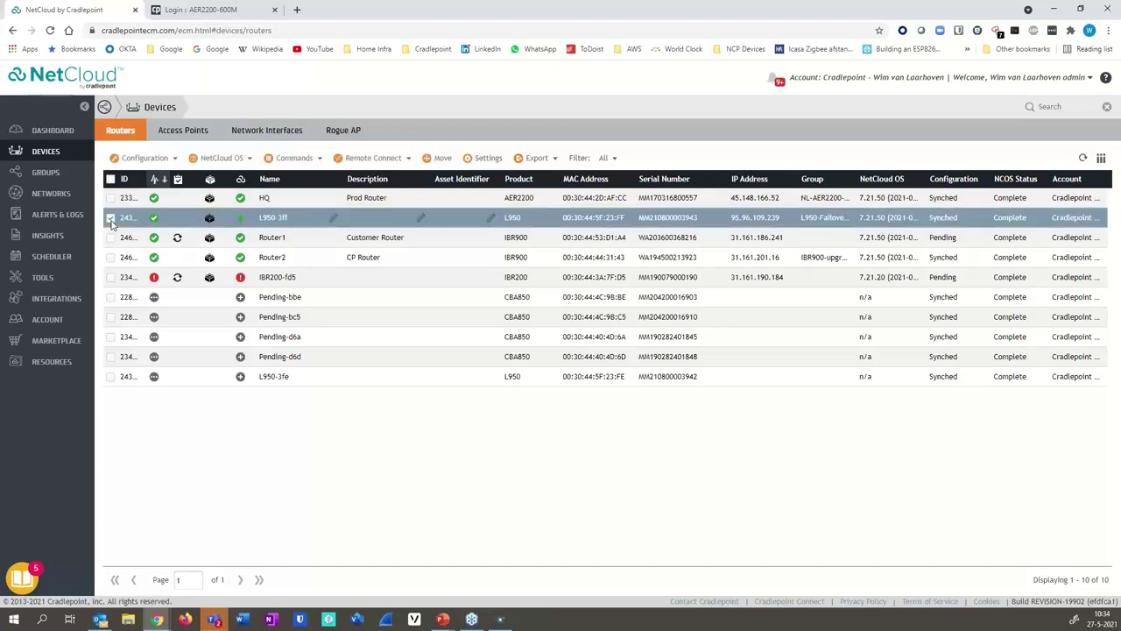
click(392, 160)
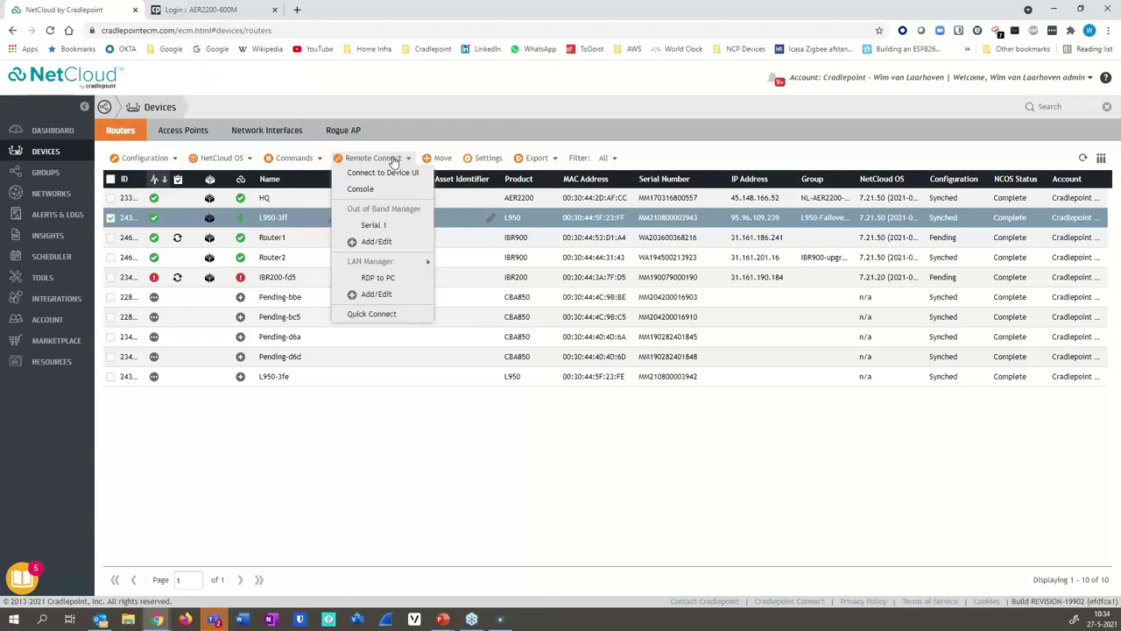
click(377, 248)
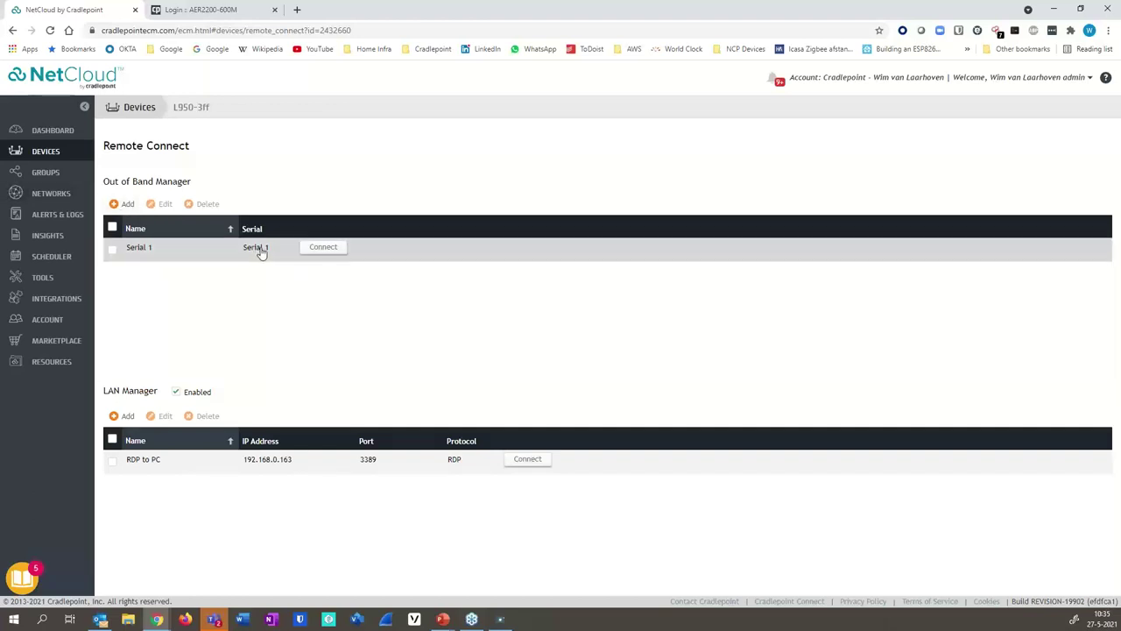
click(117, 204)
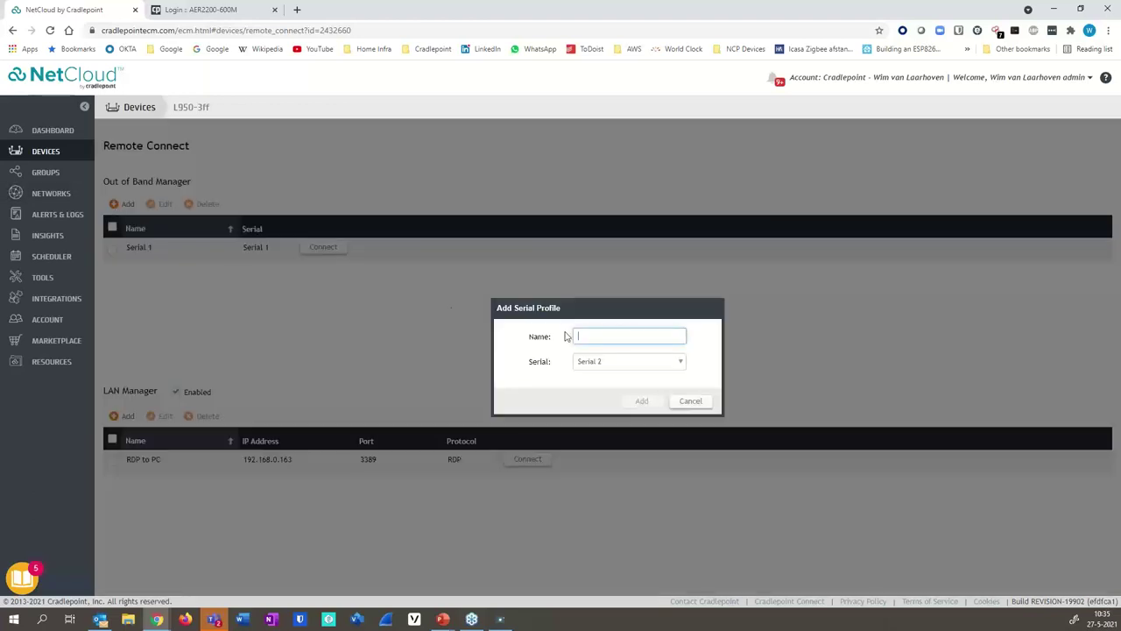
click(680, 363)
drag(680, 393, 684, 432)
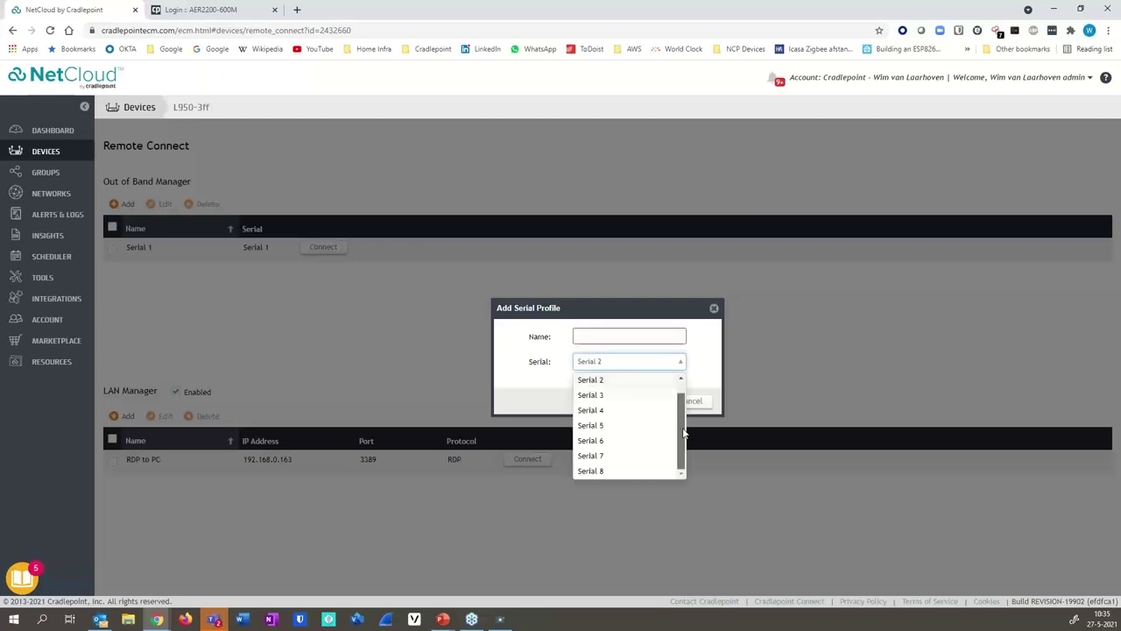
click(714, 308)
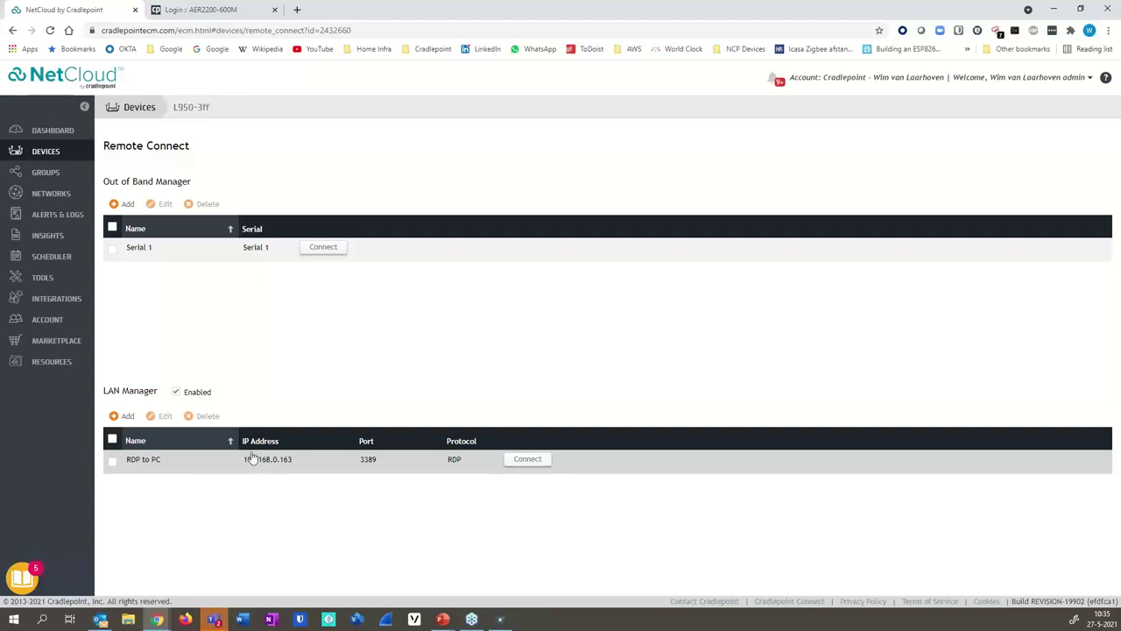
click(124, 416)
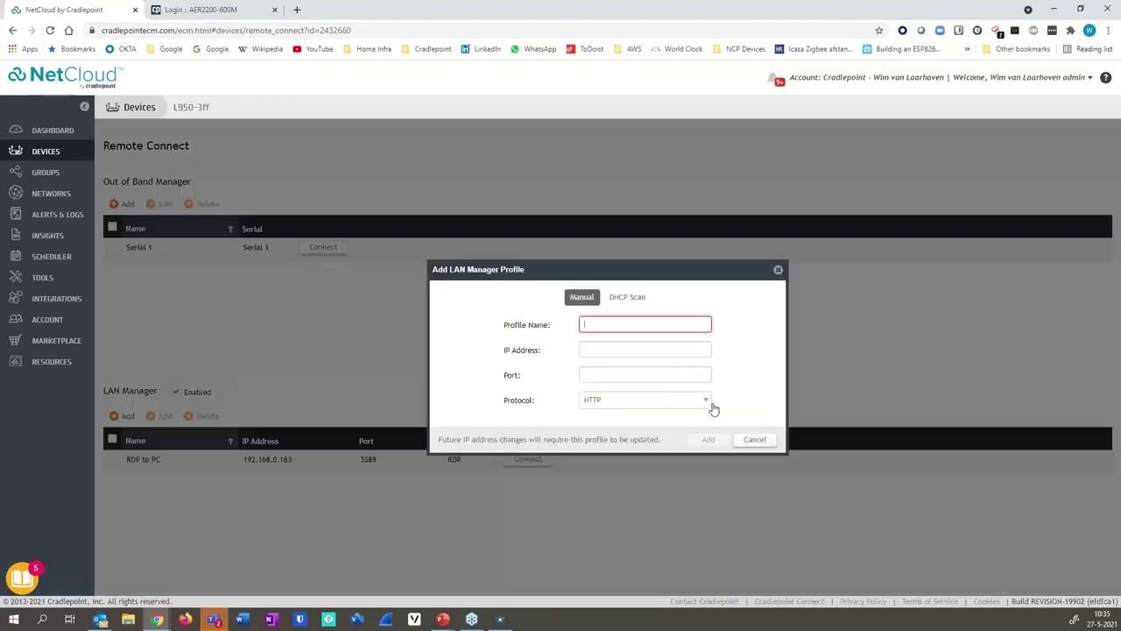
click(711, 404)
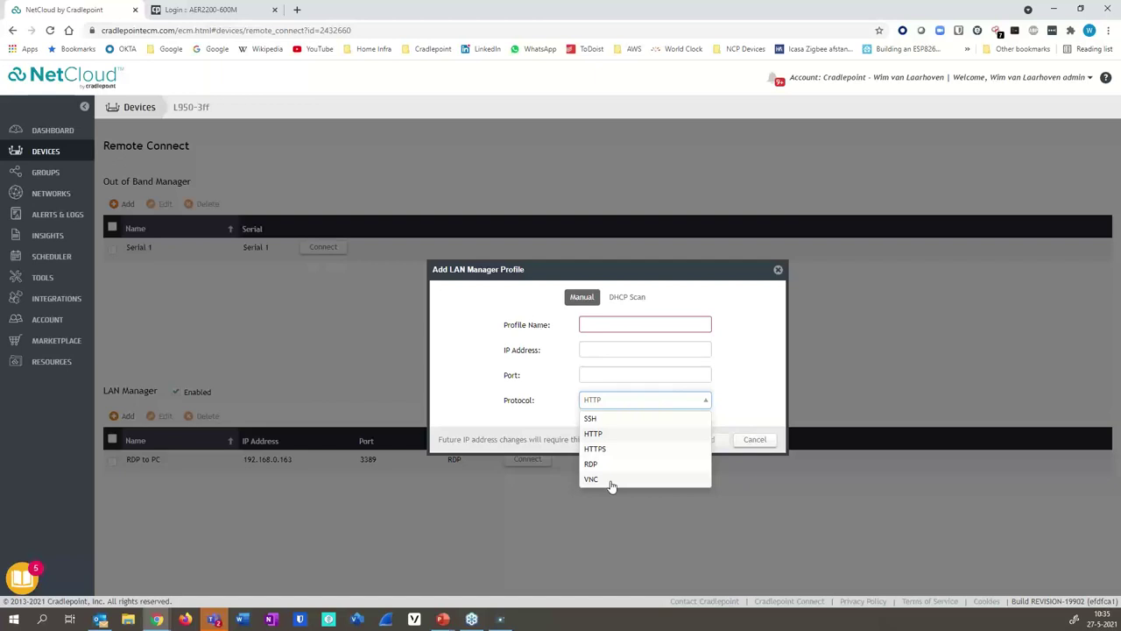
click(757, 342)
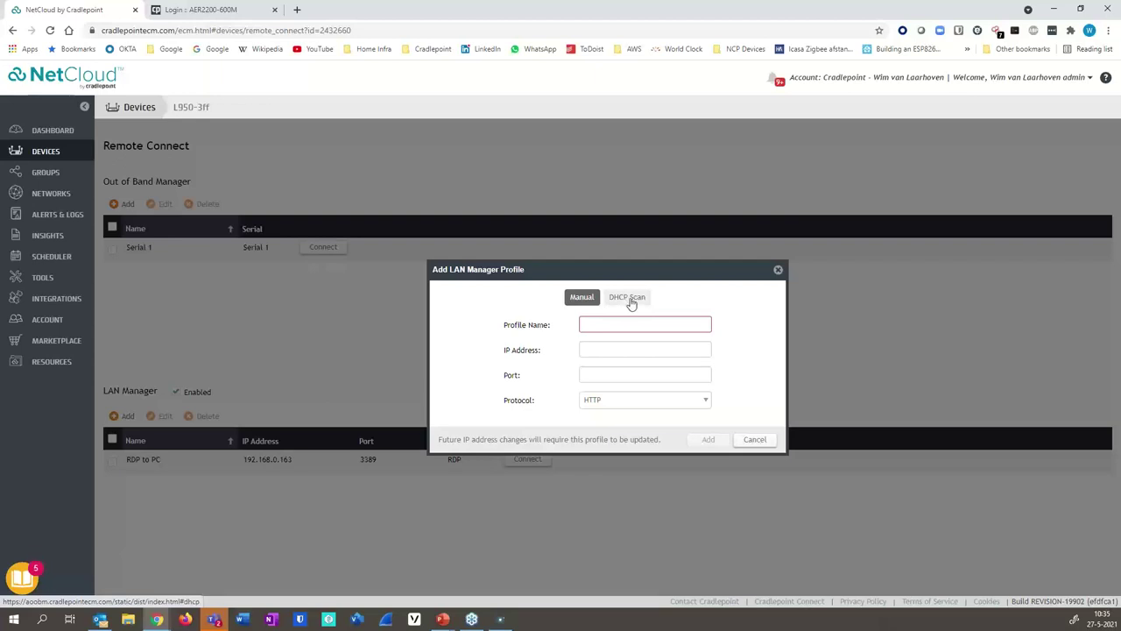
click(777, 269)
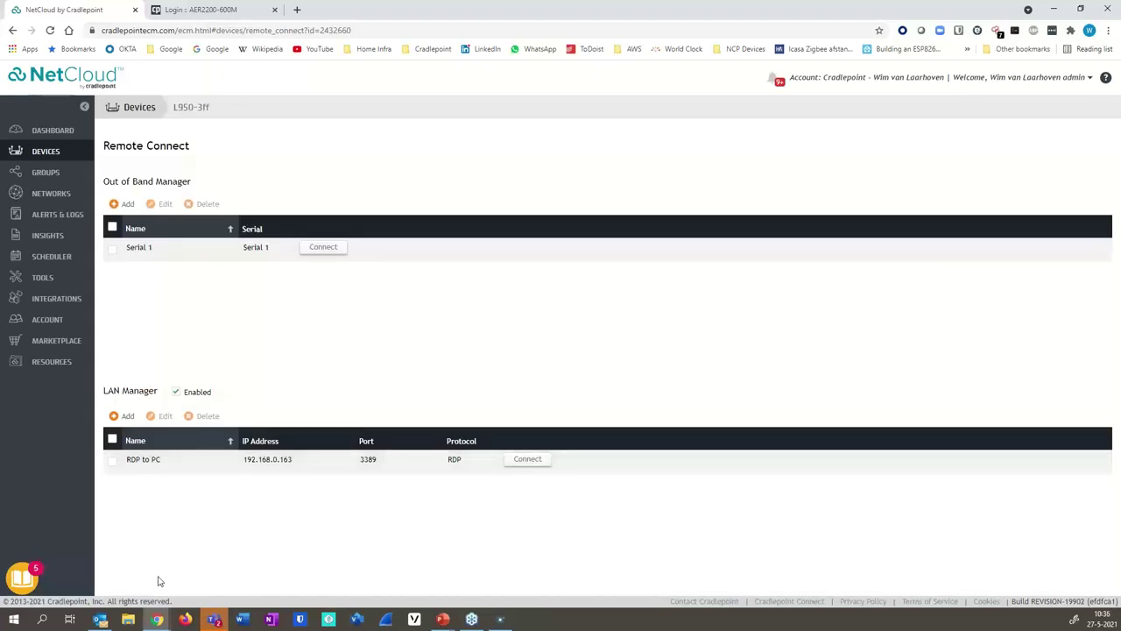
click(323, 248)
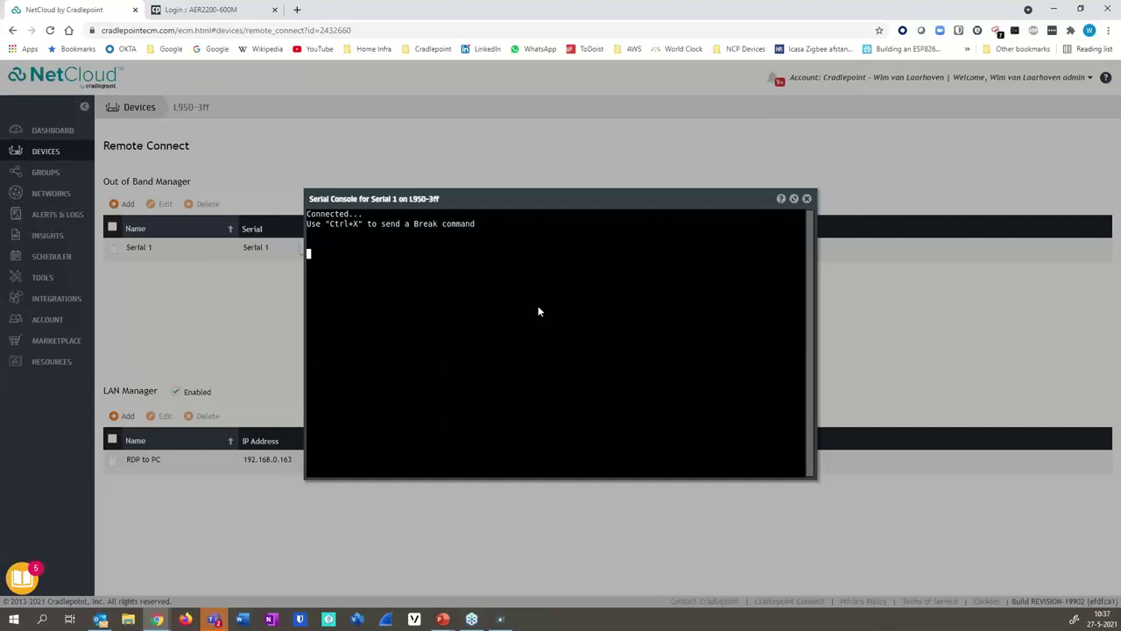
key(Return)
text(en)
key(Return)
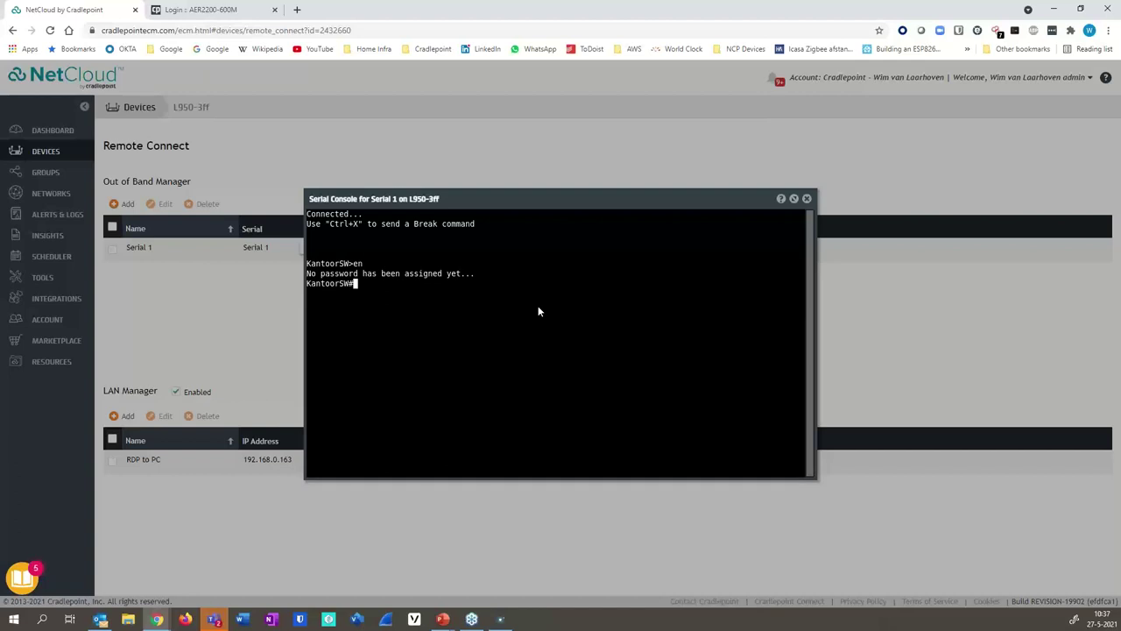
text(show)
key(Return)
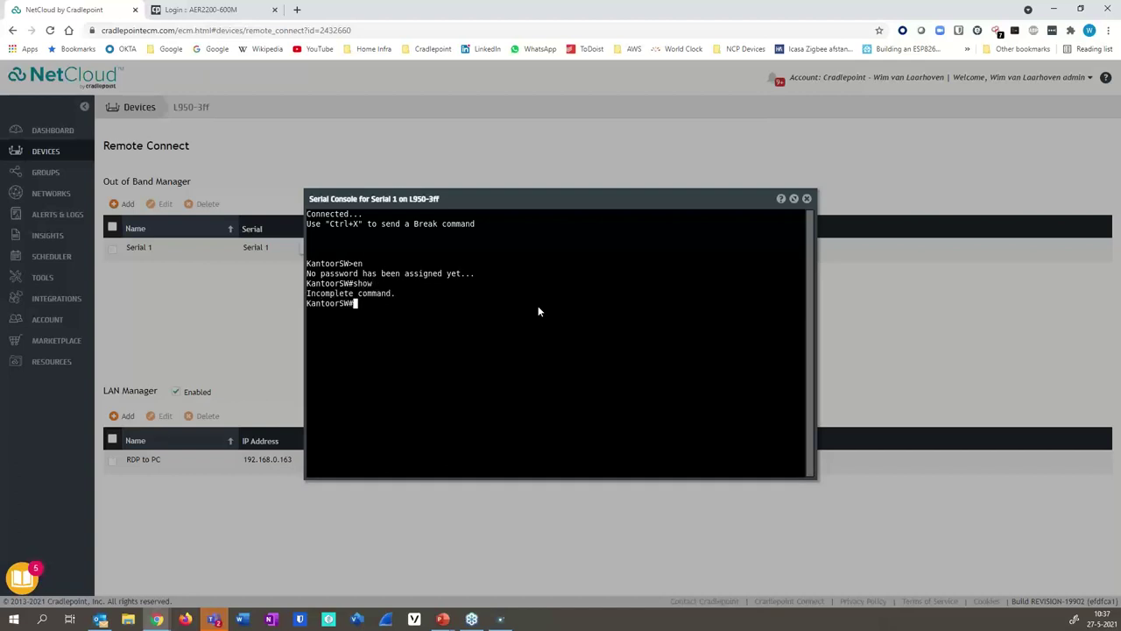
text(show run)
key(Return)
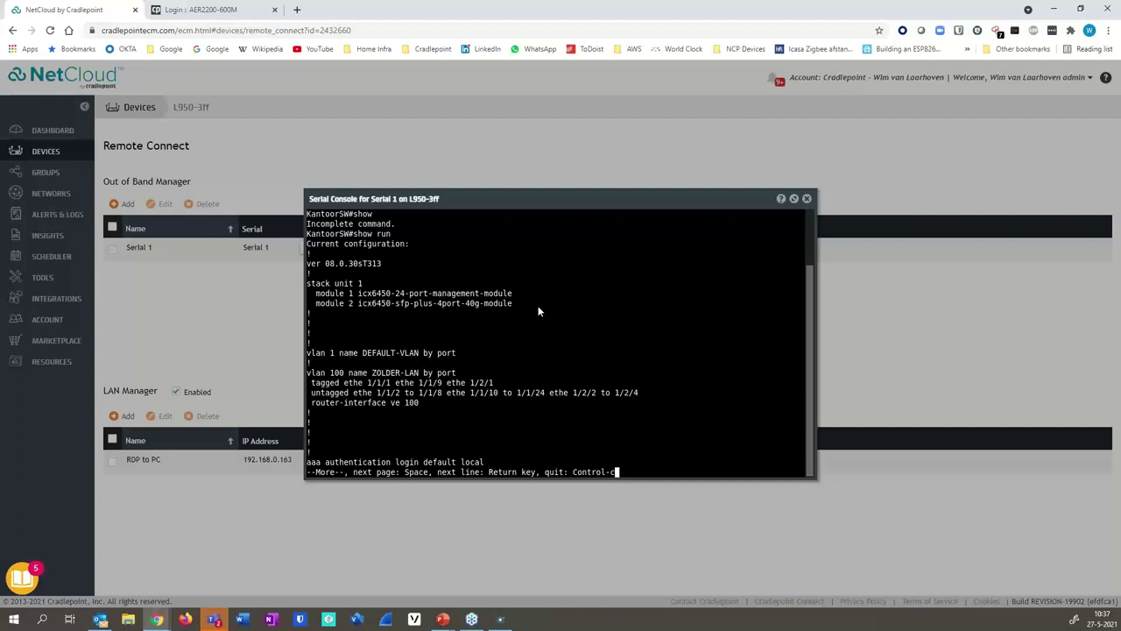
key(ctrl+c)
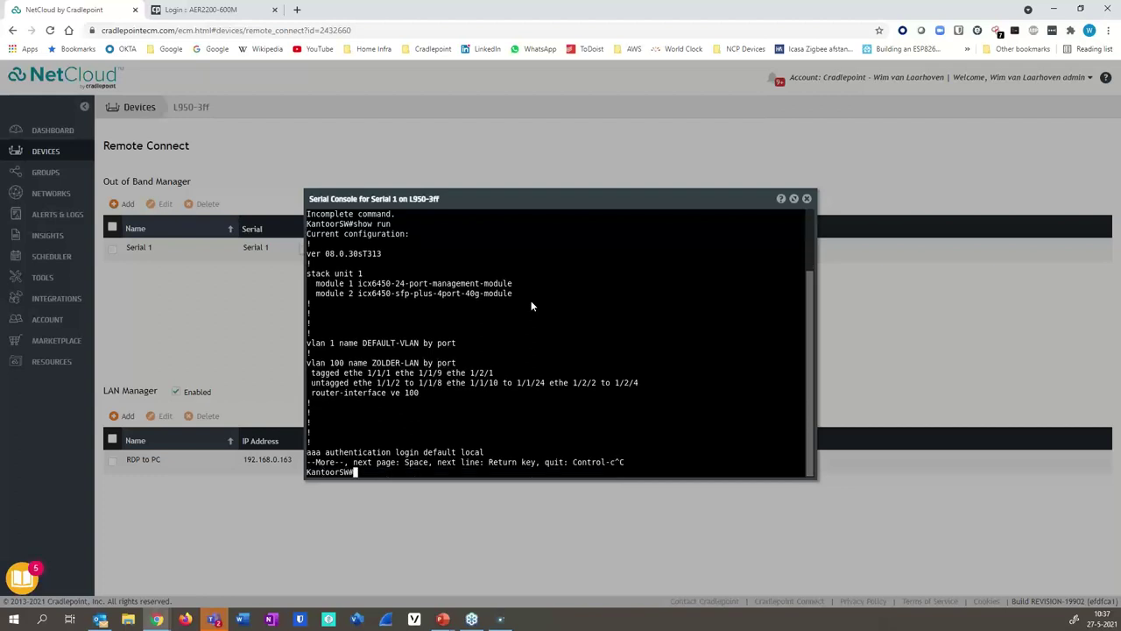
text(exit)
key(Return)
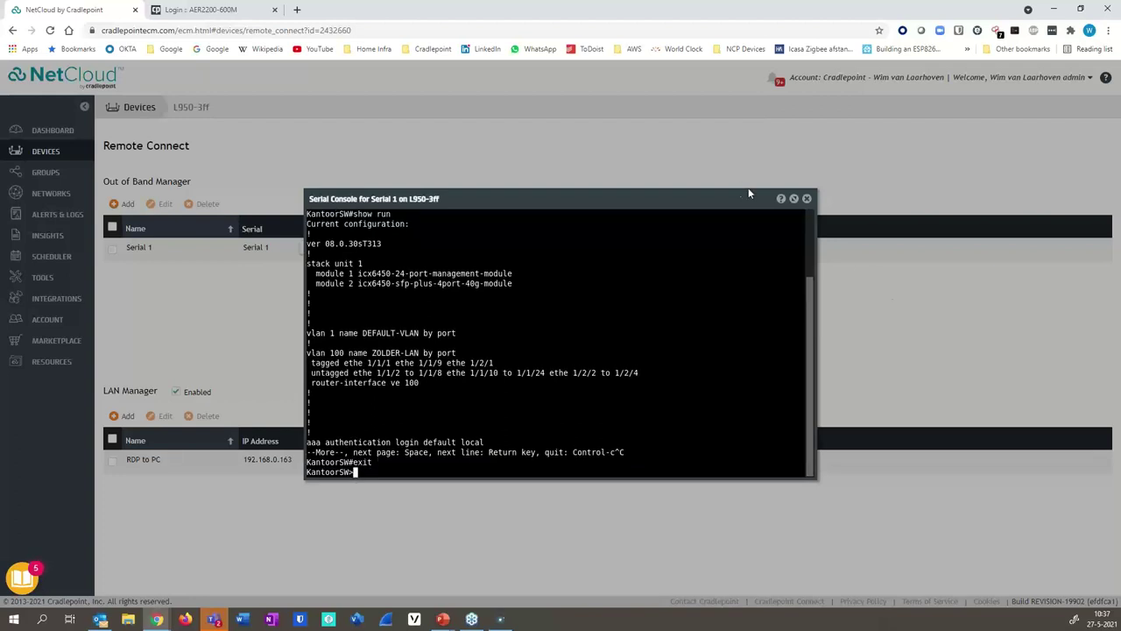
click(806, 199)
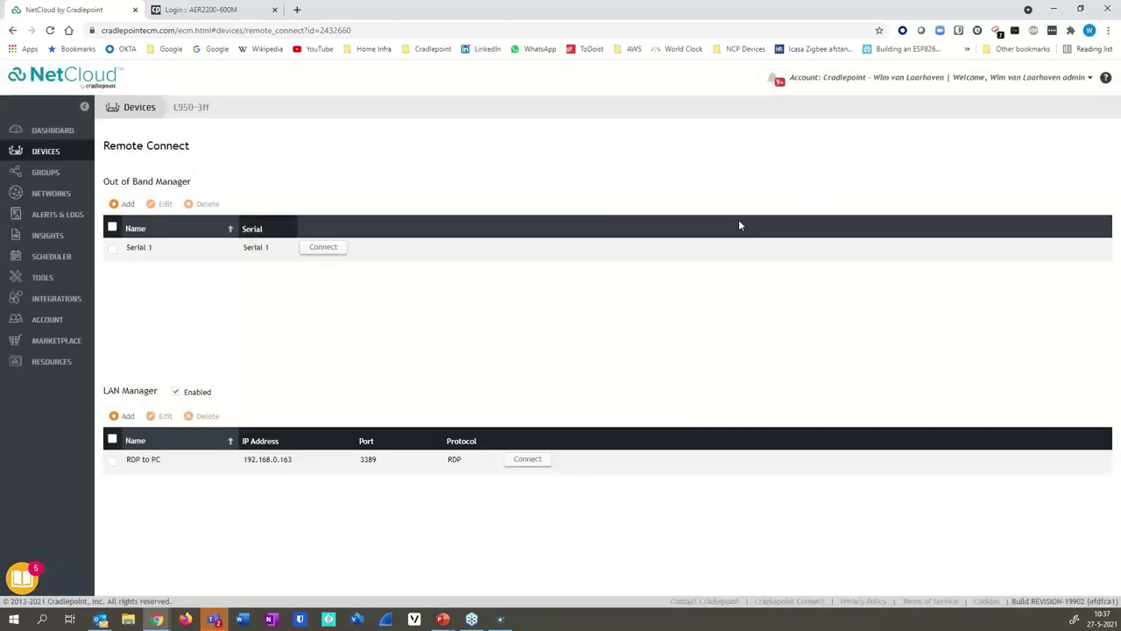
- Connect to the RDP to PC profile, signing in with the user's username, password and domain
click(528, 459)
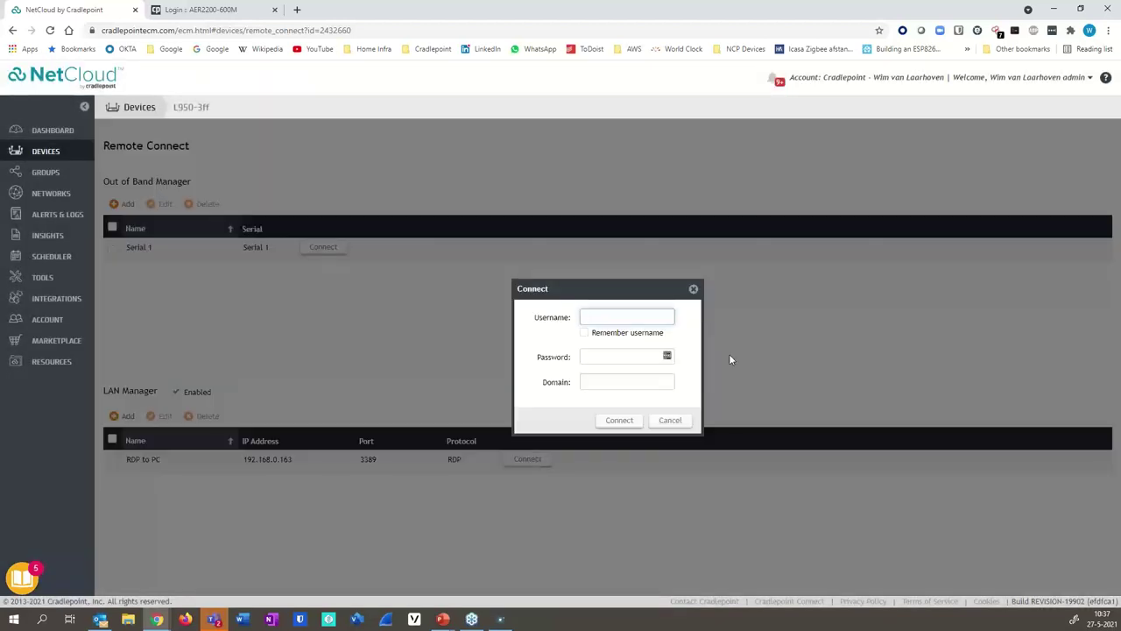
key(Tab)
text(•••••••)
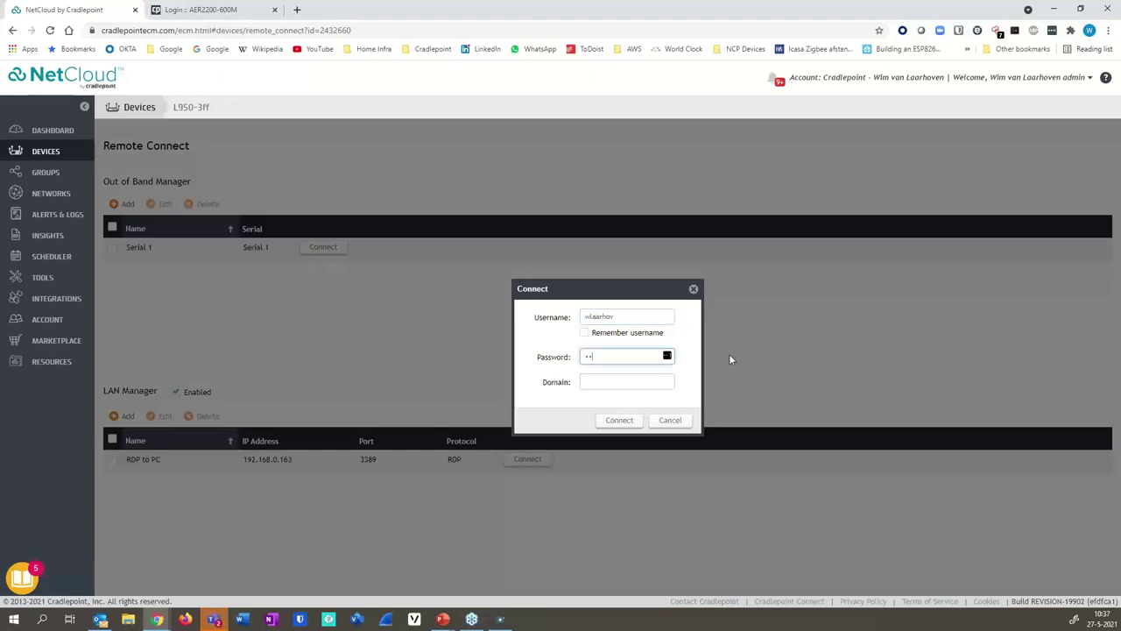
text(•••)
key(Tab)
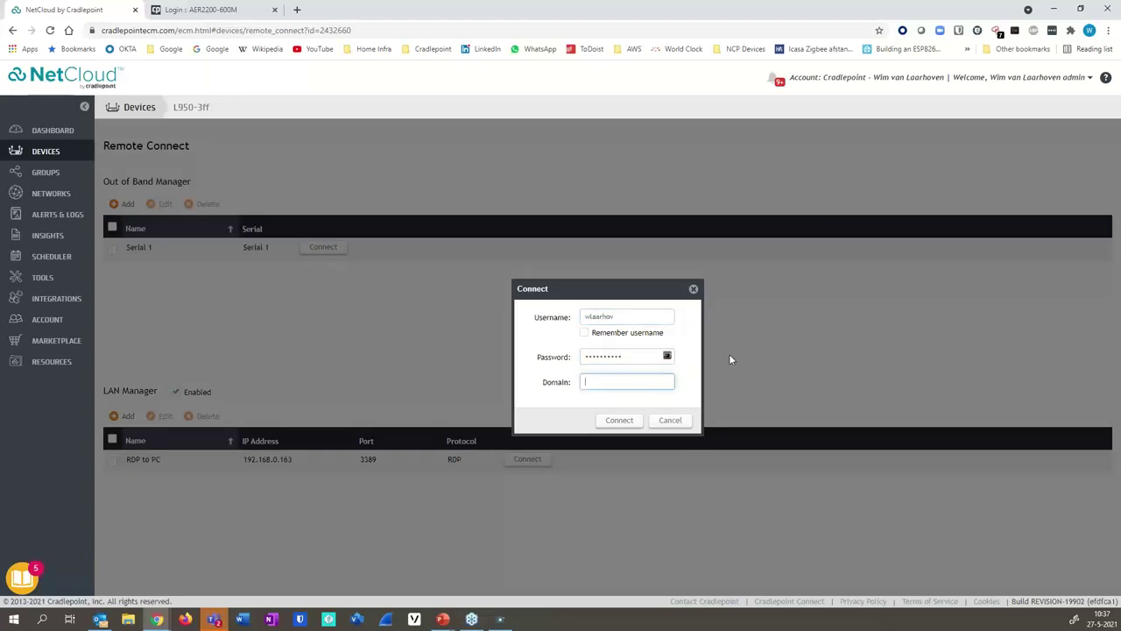
text(zolder)
click(618, 422)
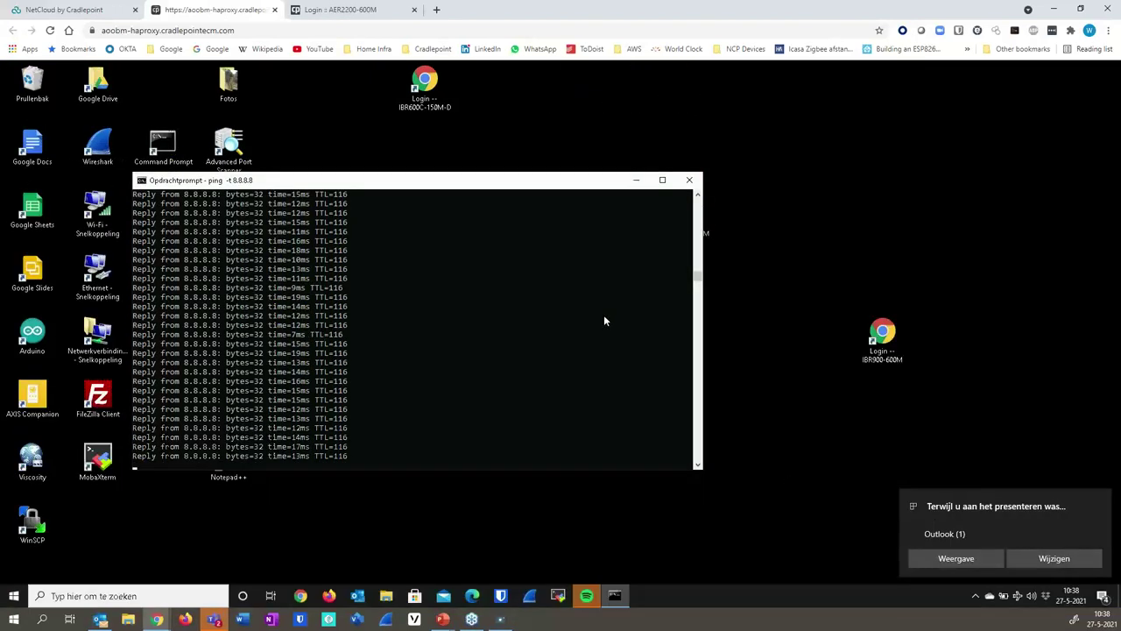
- Stop the running ping to 8.8.8.8 and run ipconfig in the Command Prompt
click(554, 325)
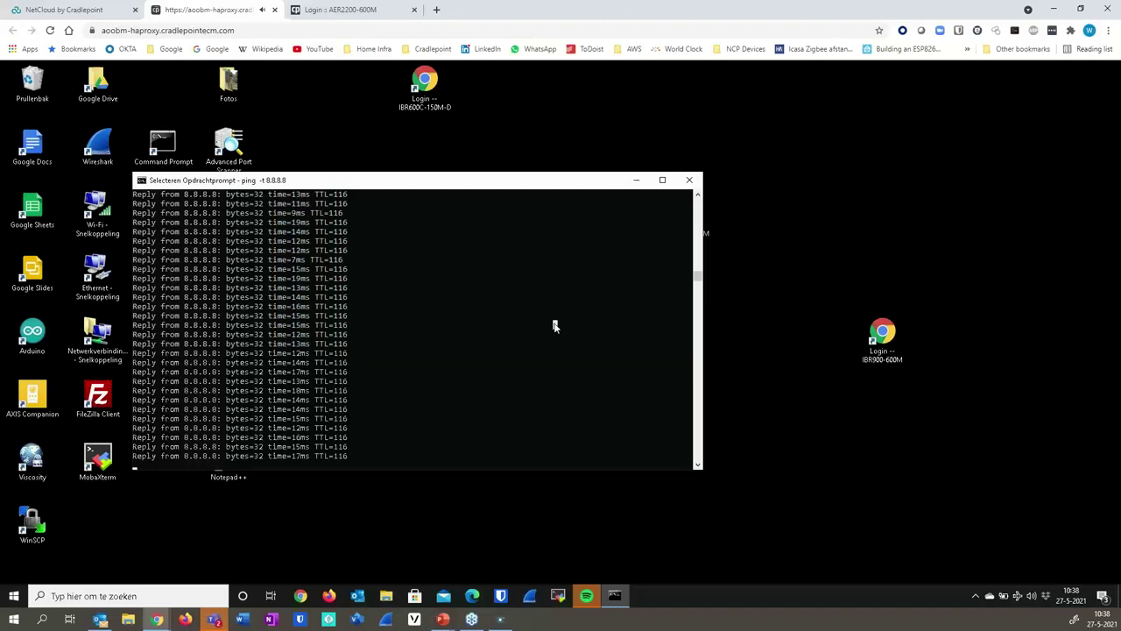
right_click(553, 324)
click(477, 358)
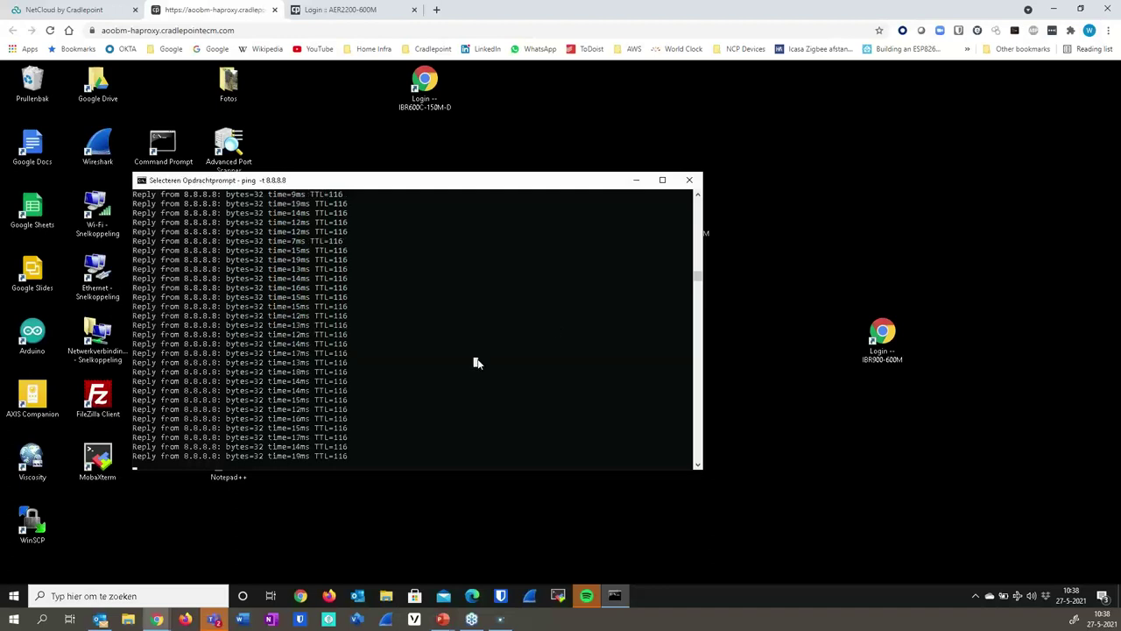
right_click(477, 360)
key(ctrl+c)
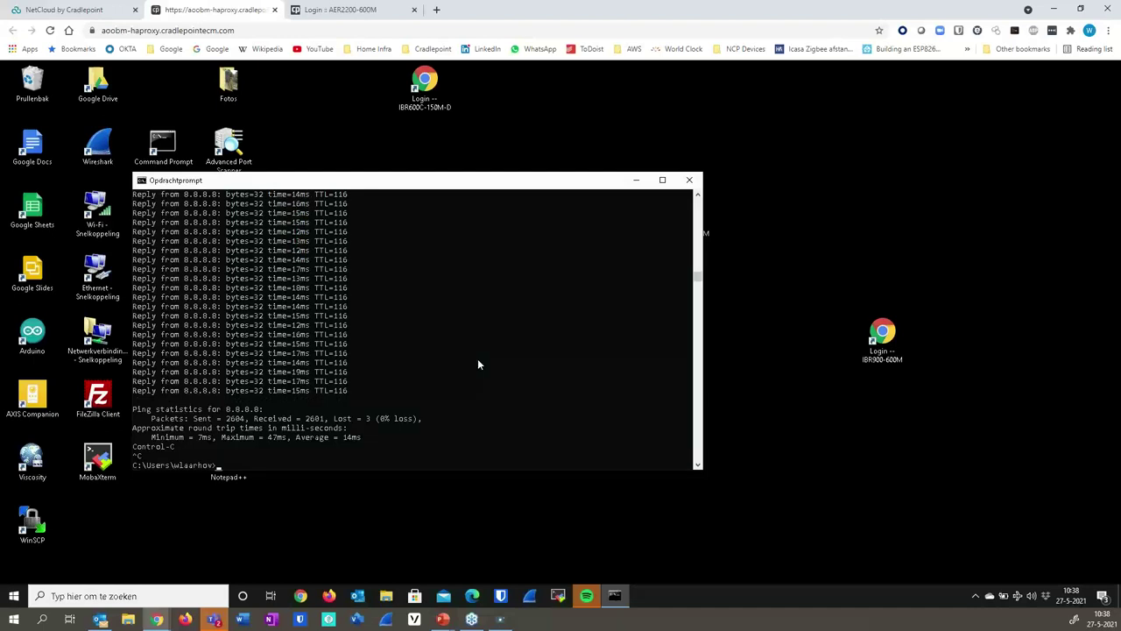
text(ipconfig)
key(Return)
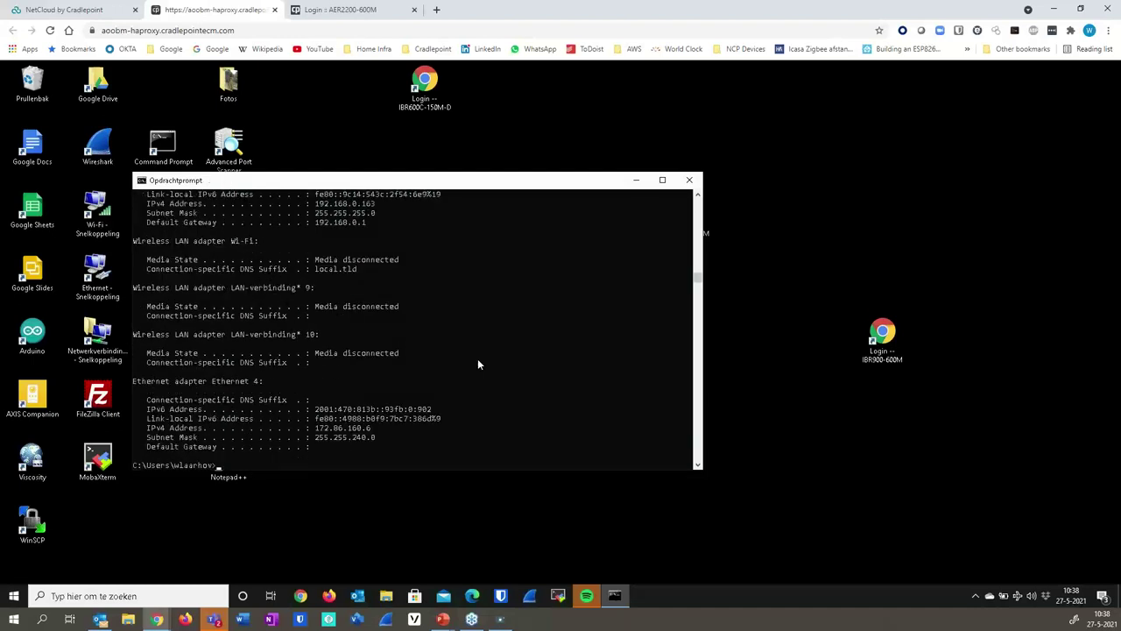
- Review the adapter list, then close the Command Prompt and the remote desktop tab
scroll(418, 297, up, 2)
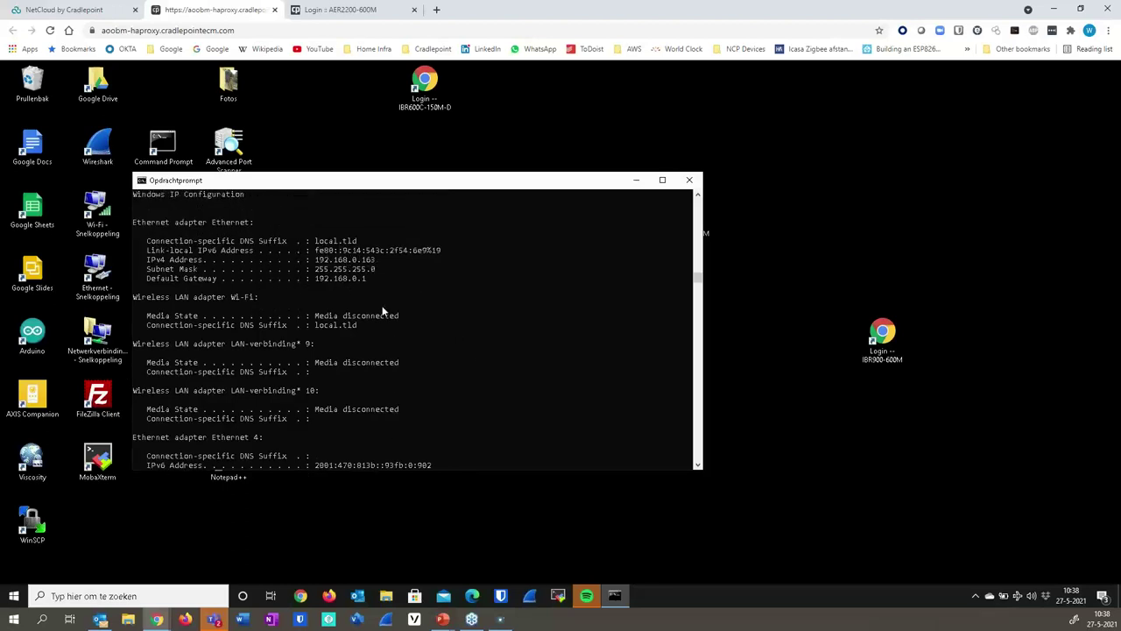
click(689, 180)
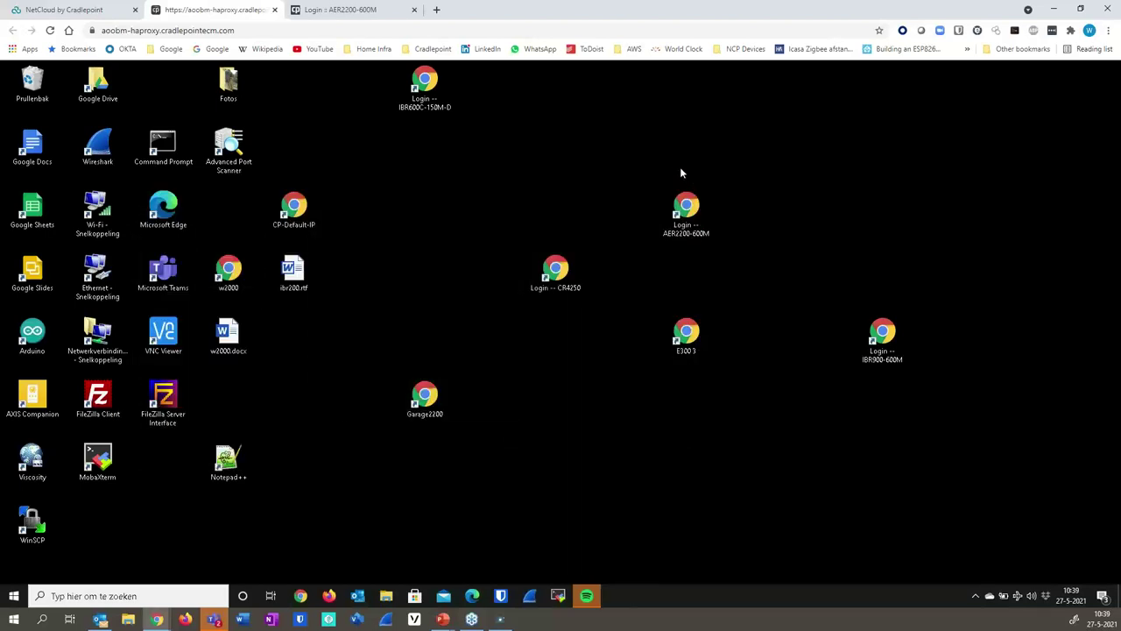
click(275, 9)
- Return to the NetCloud Devices list and select HQ instead of L950-3ff
click(211, 10)
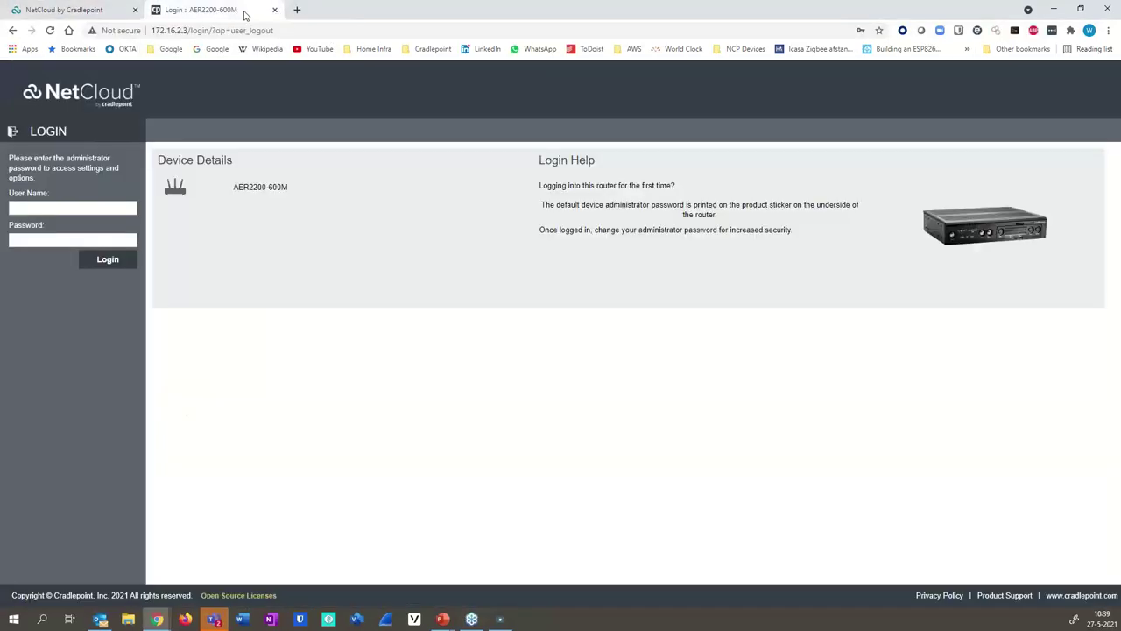
click(101, 12)
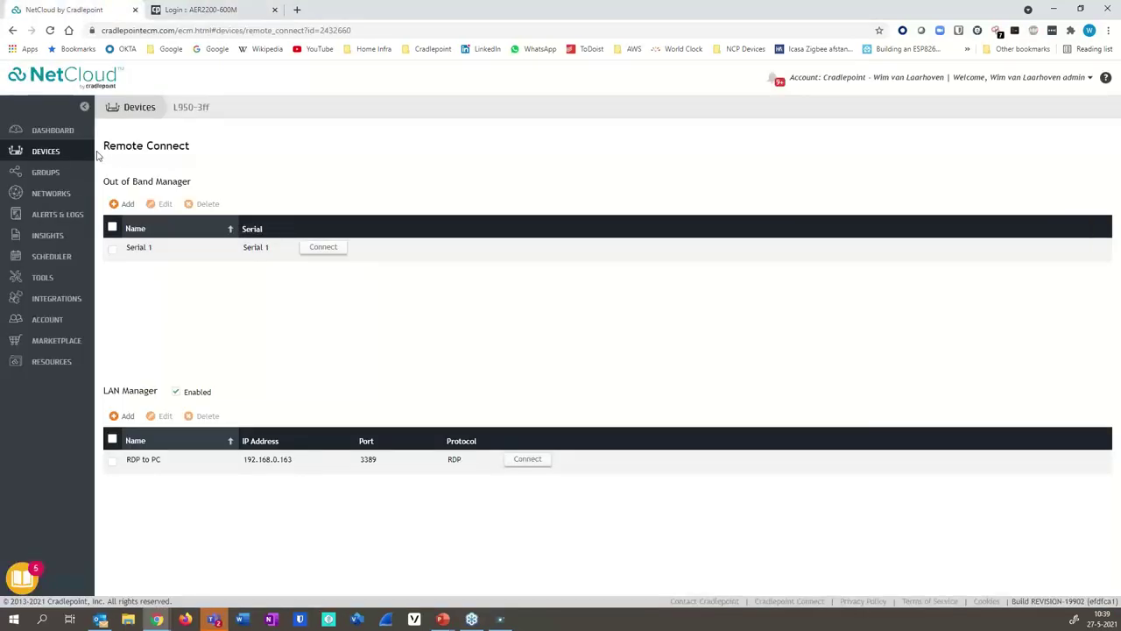
click(136, 109)
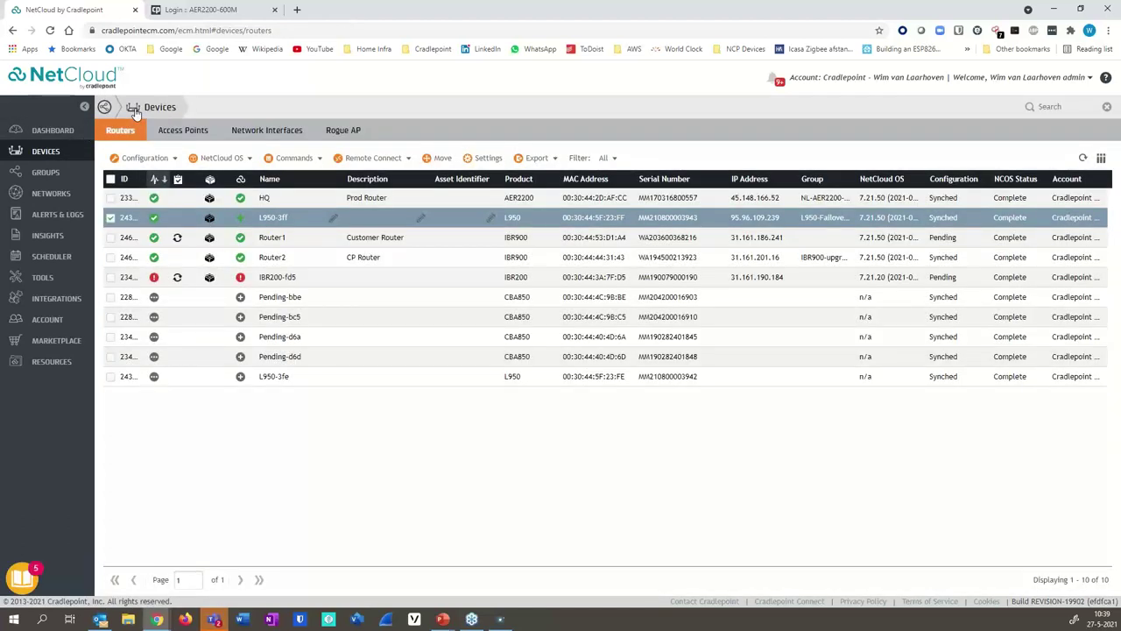
click(110, 218)
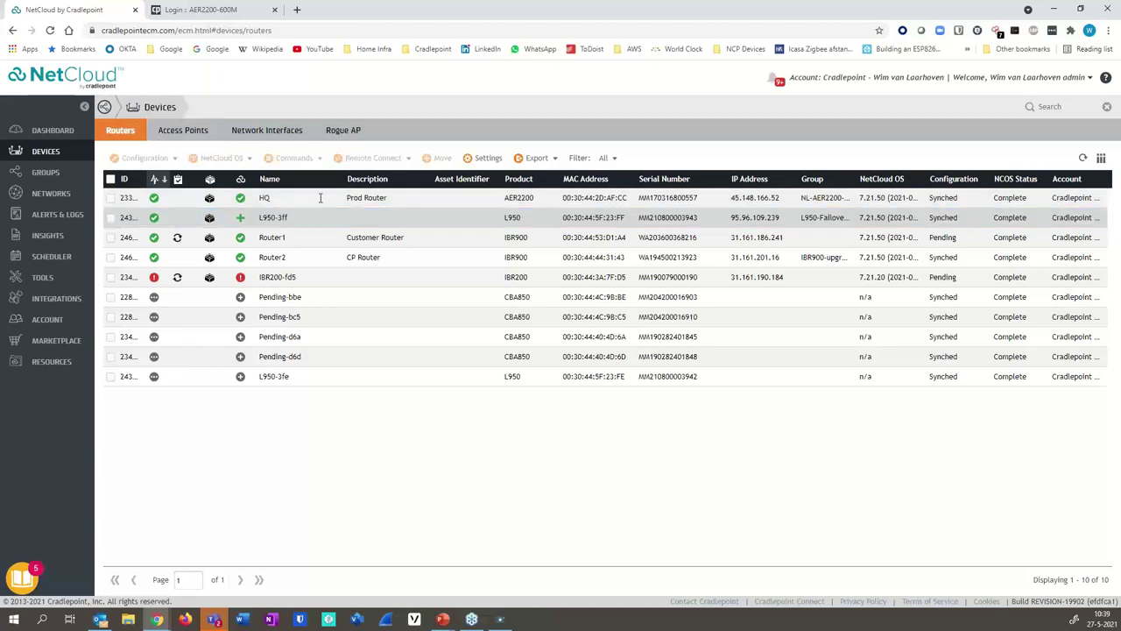
click(110, 198)
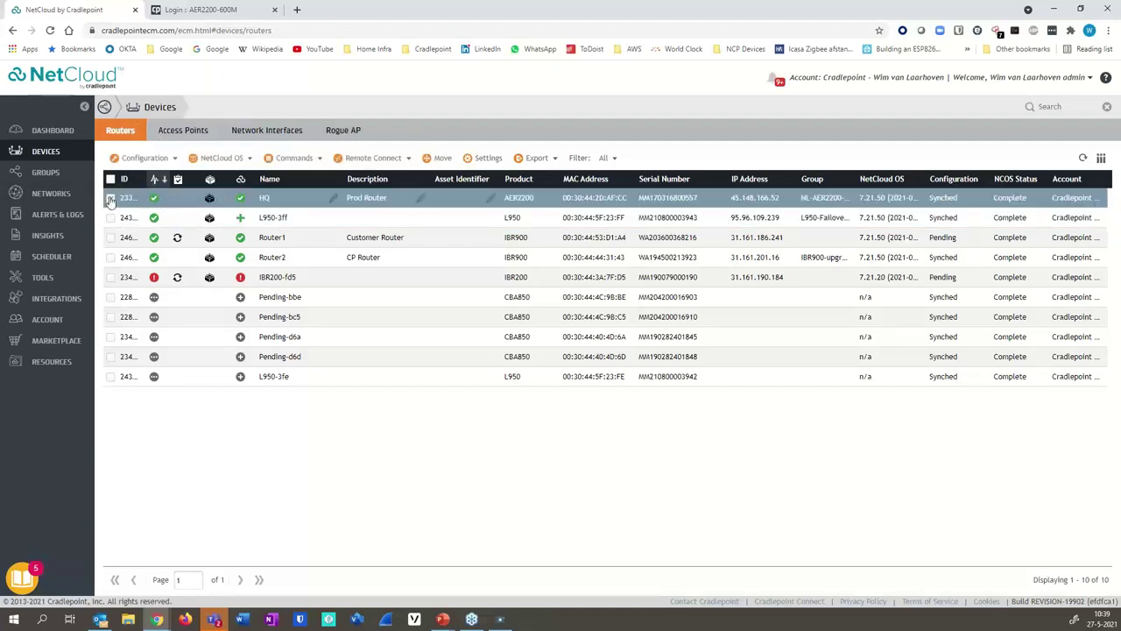
click(366, 160)
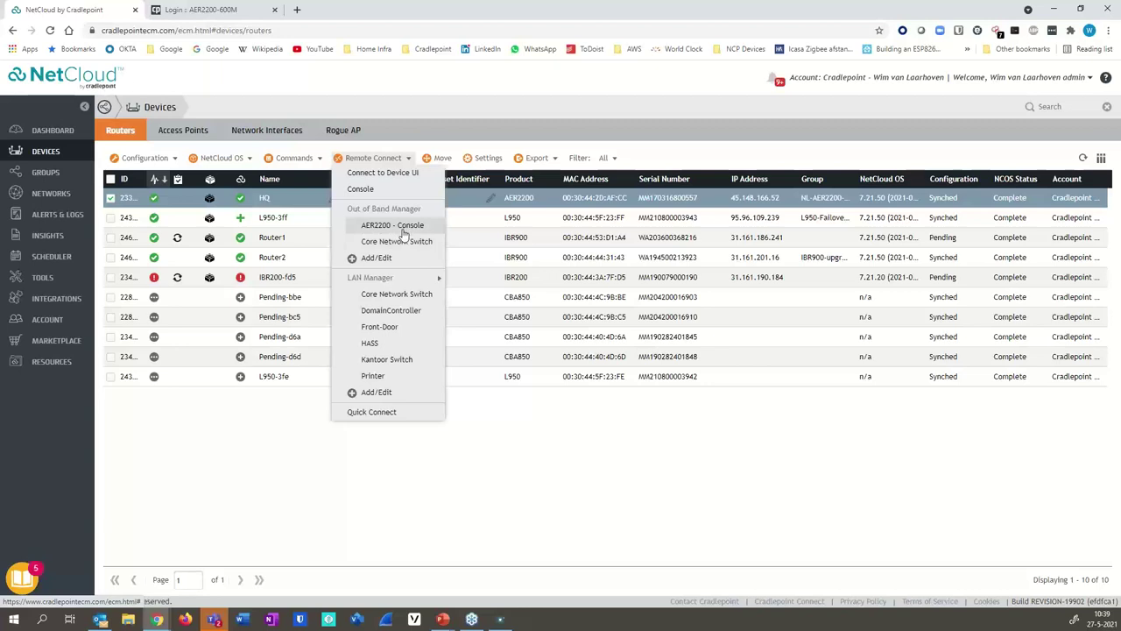
mouse_move(410, 282)
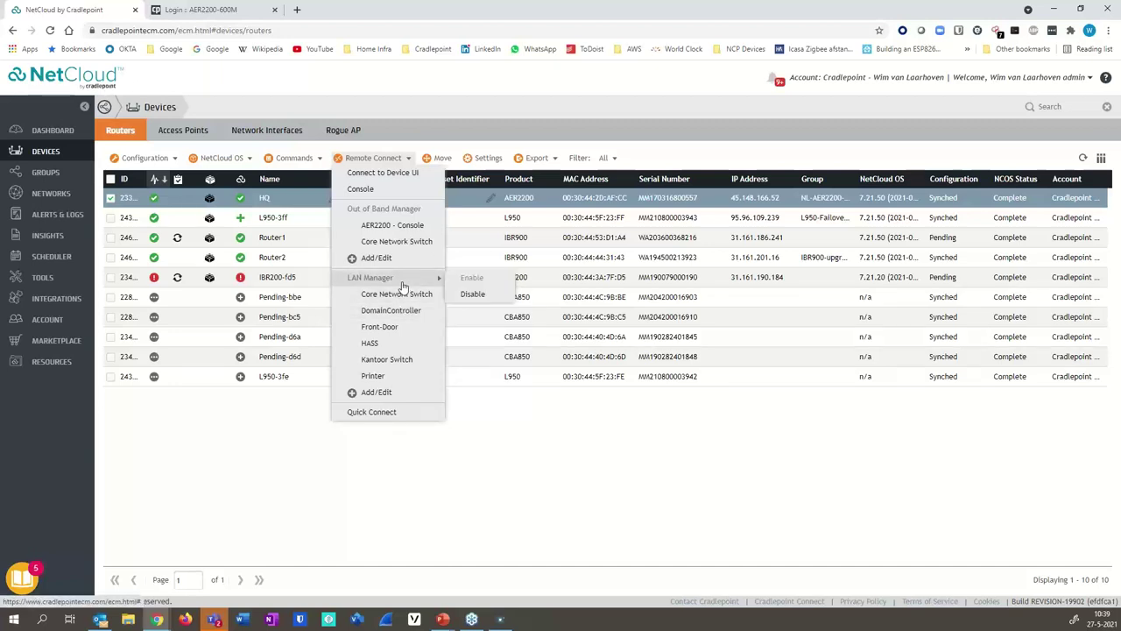
click(252, 479)
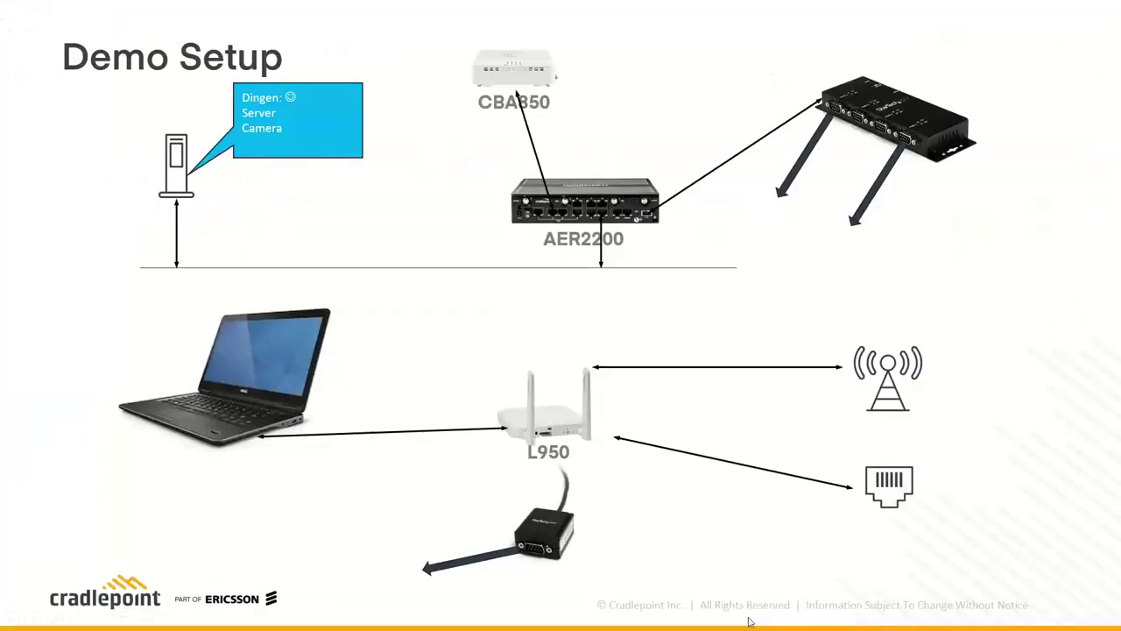
- Bring up the PowerPoint slideshow's Thank You slide, then go back to the device list
click(744, 426)
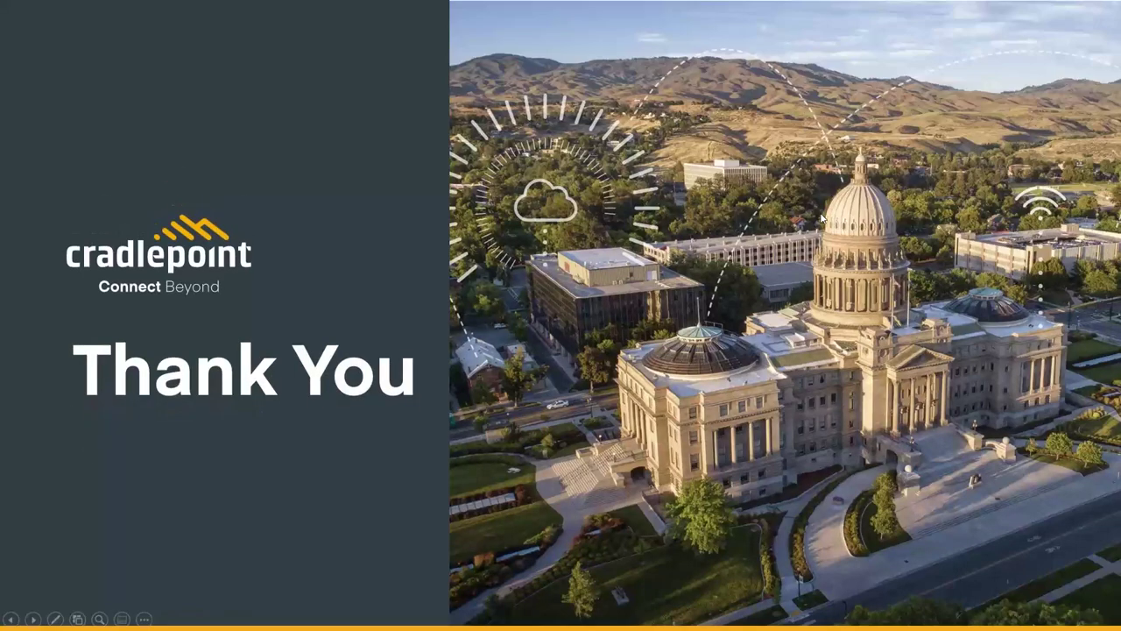
key(alt+Tab)
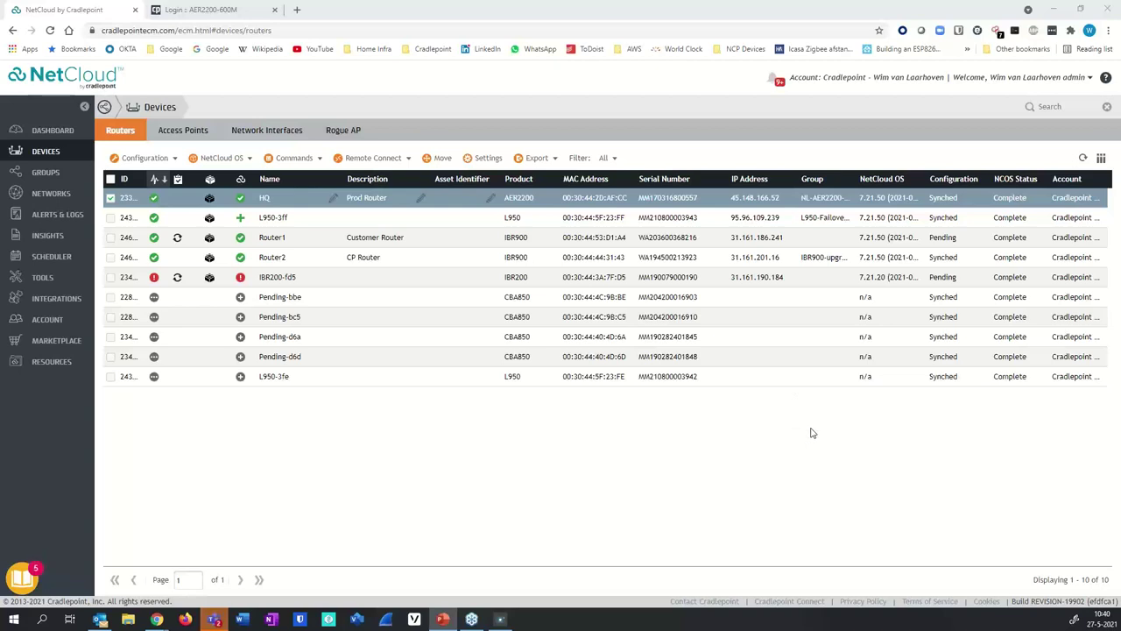
click(1090, 79)
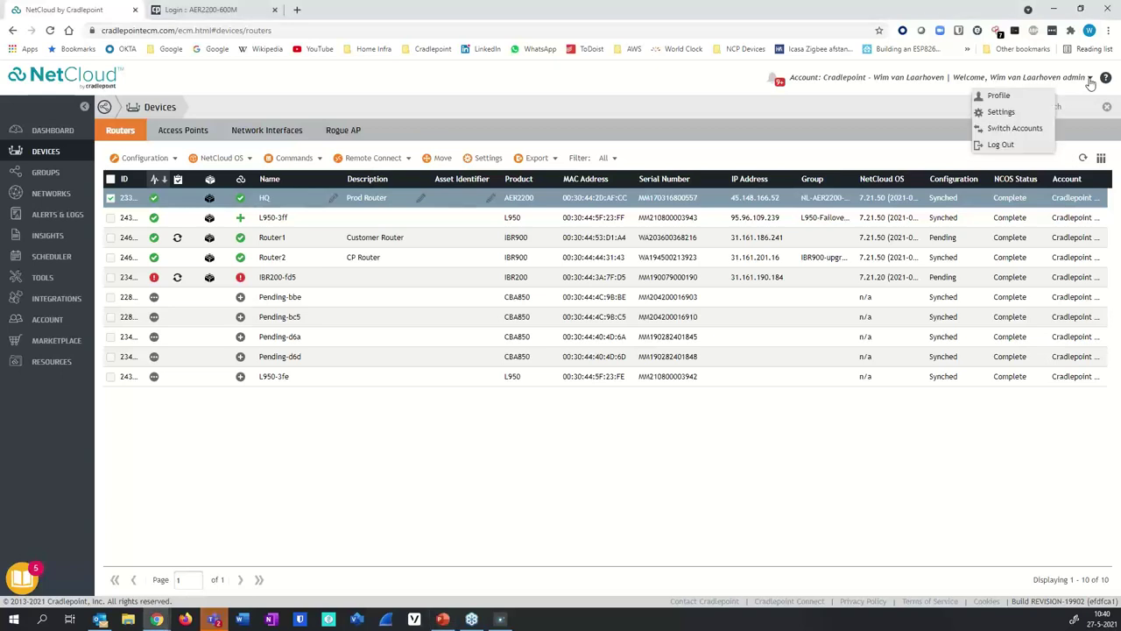
click(1035, 129)
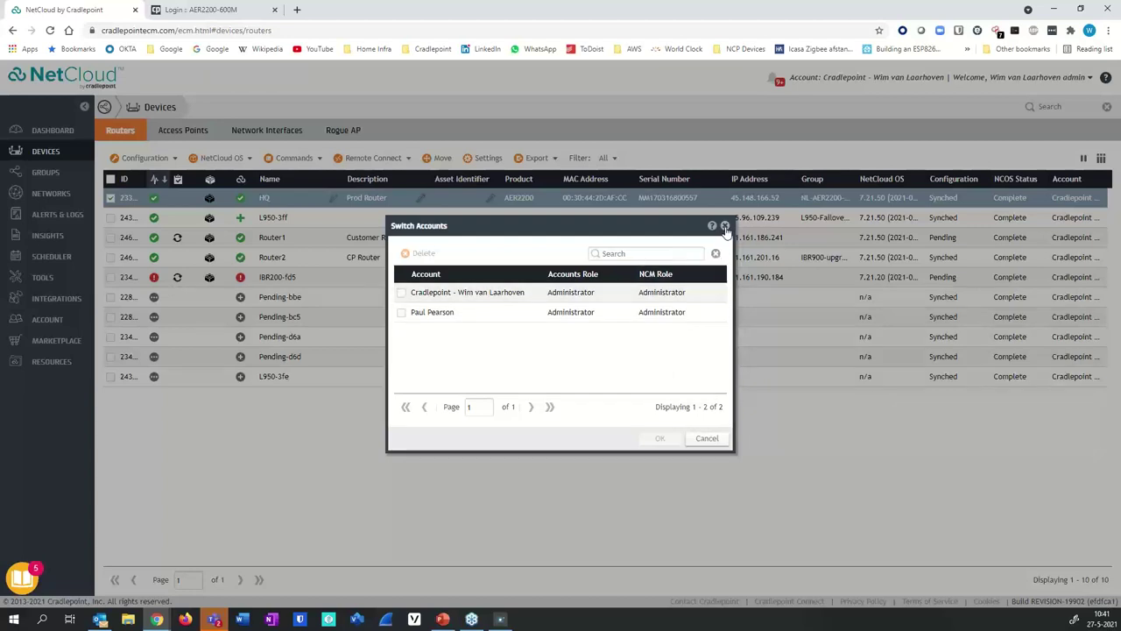
click(726, 228)
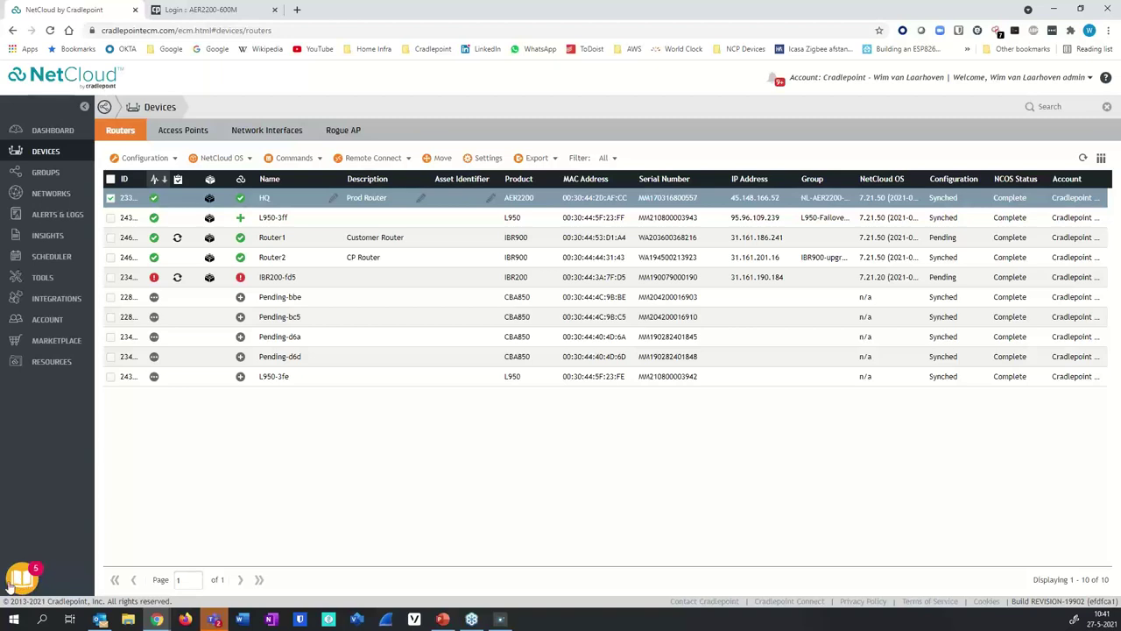
- Open Share Your Feedback from the Resource Center and visit its problem, work-around and goal fields
click(21, 580)
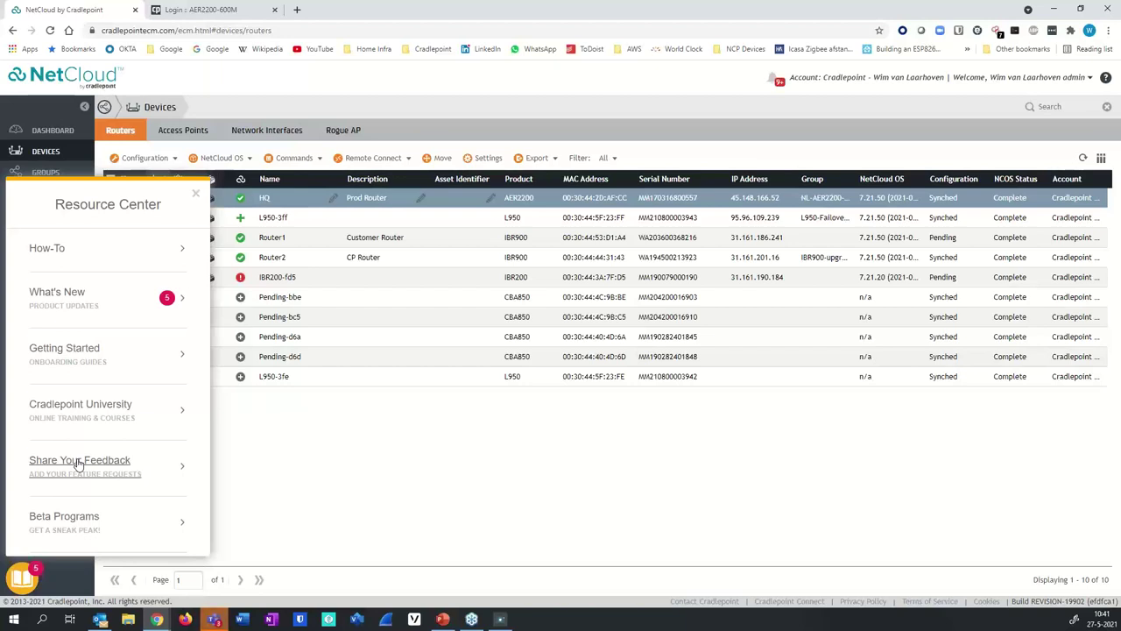
click(78, 463)
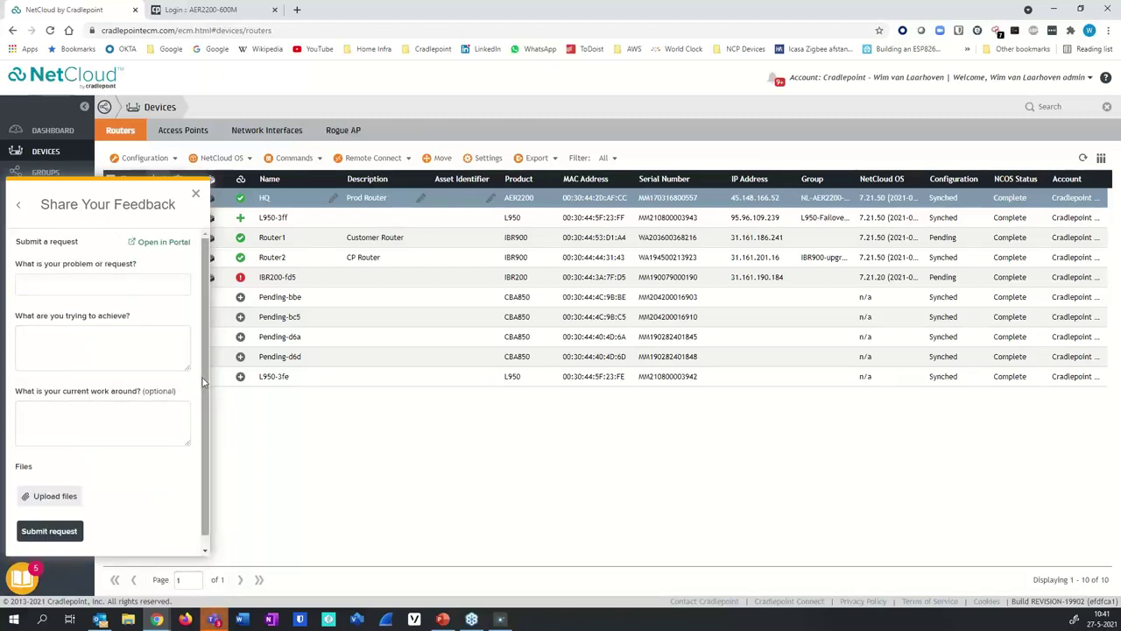
click(75, 278)
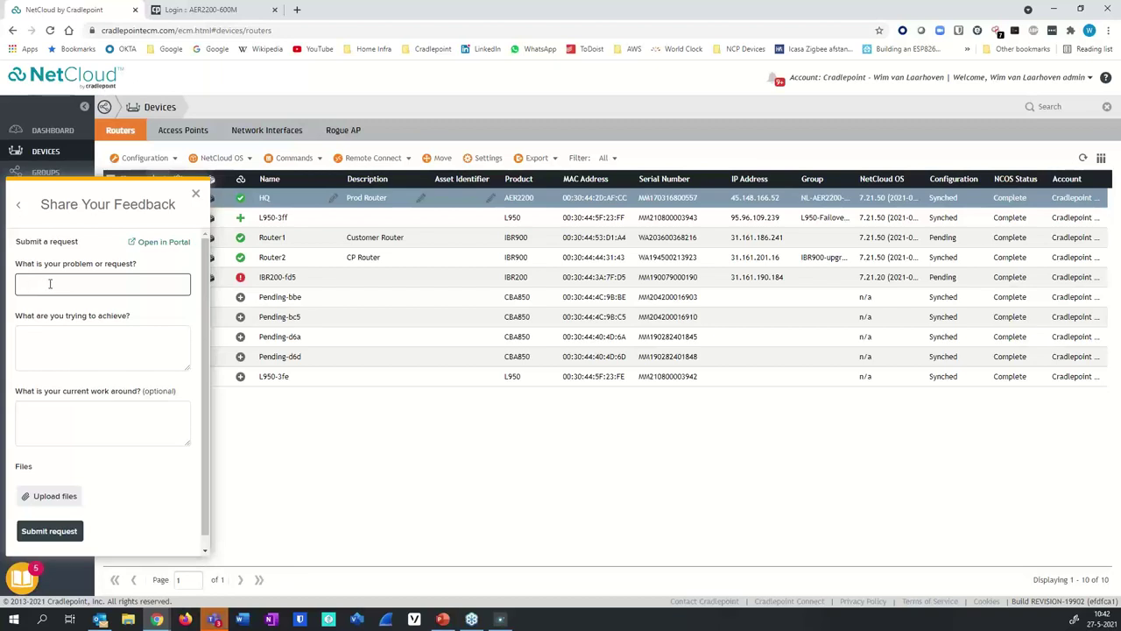
click(58, 437)
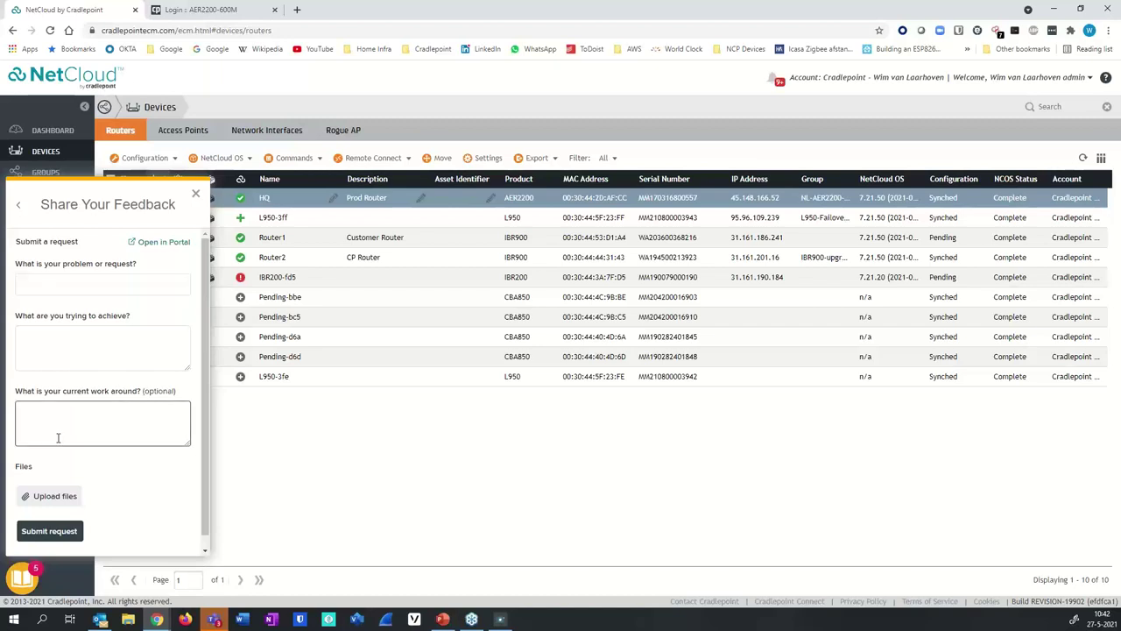
click(79, 354)
click(140, 272)
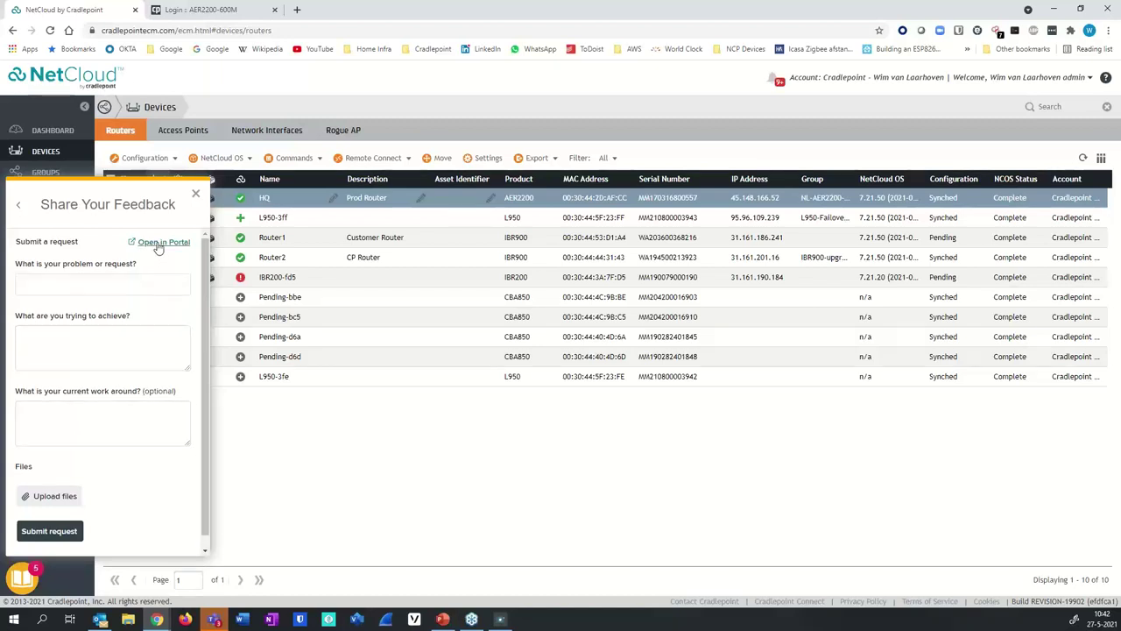
click(158, 245)
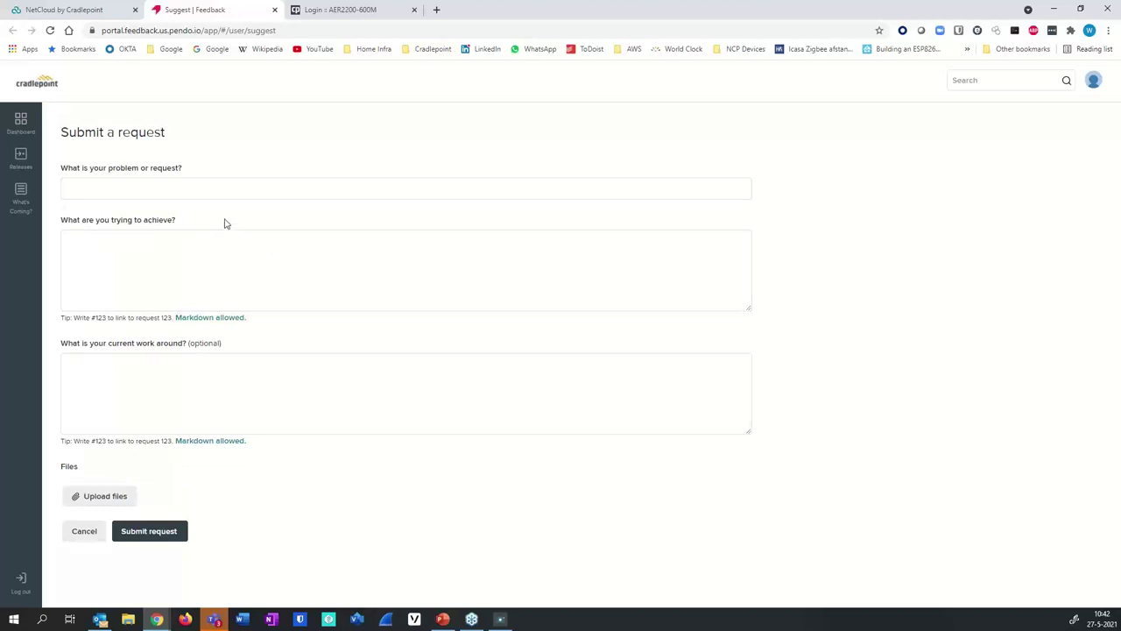
click(21, 122)
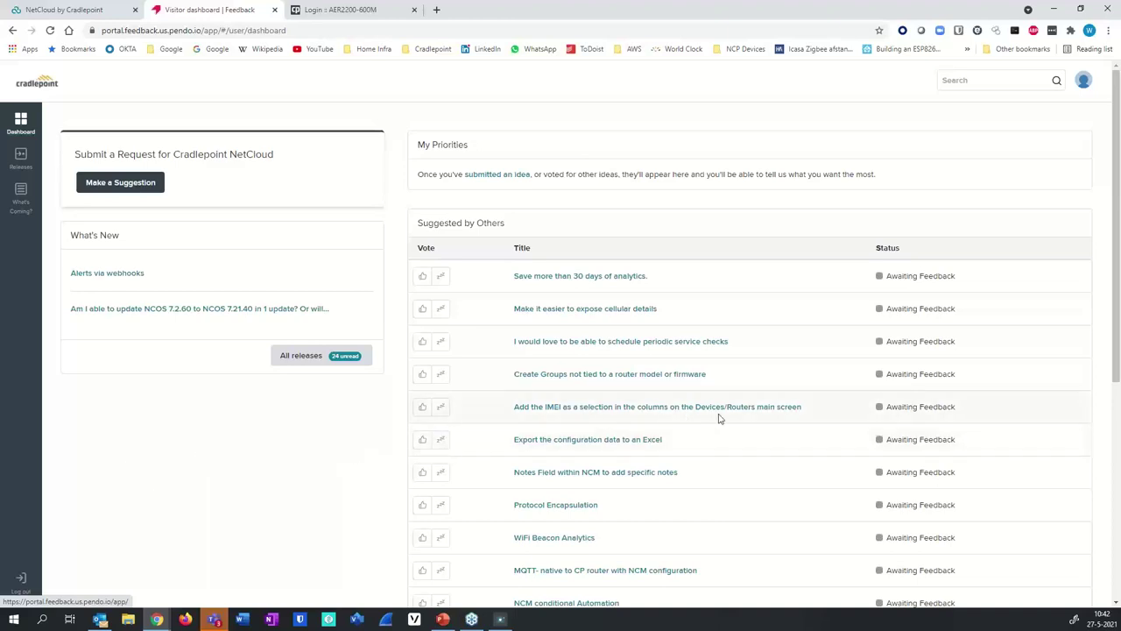
scroll(788, 412, down, 4)
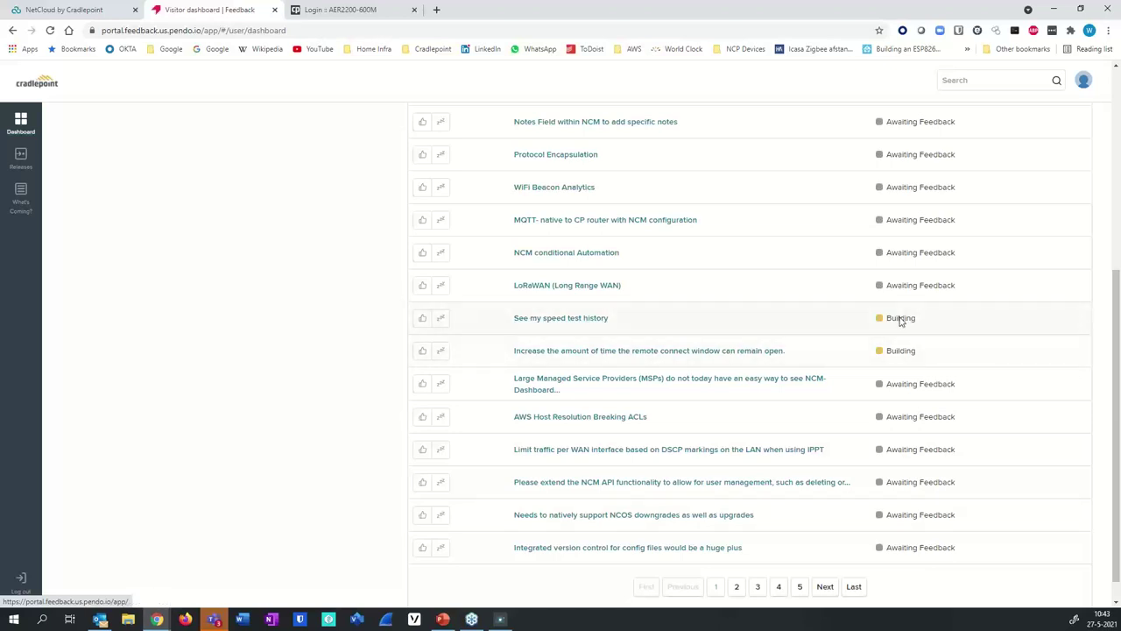
mouse_move(900, 321)
scroll(206, 332, up, 3)
- Show the Feedback Portal's Releases list of delivered requests
click(20, 162)
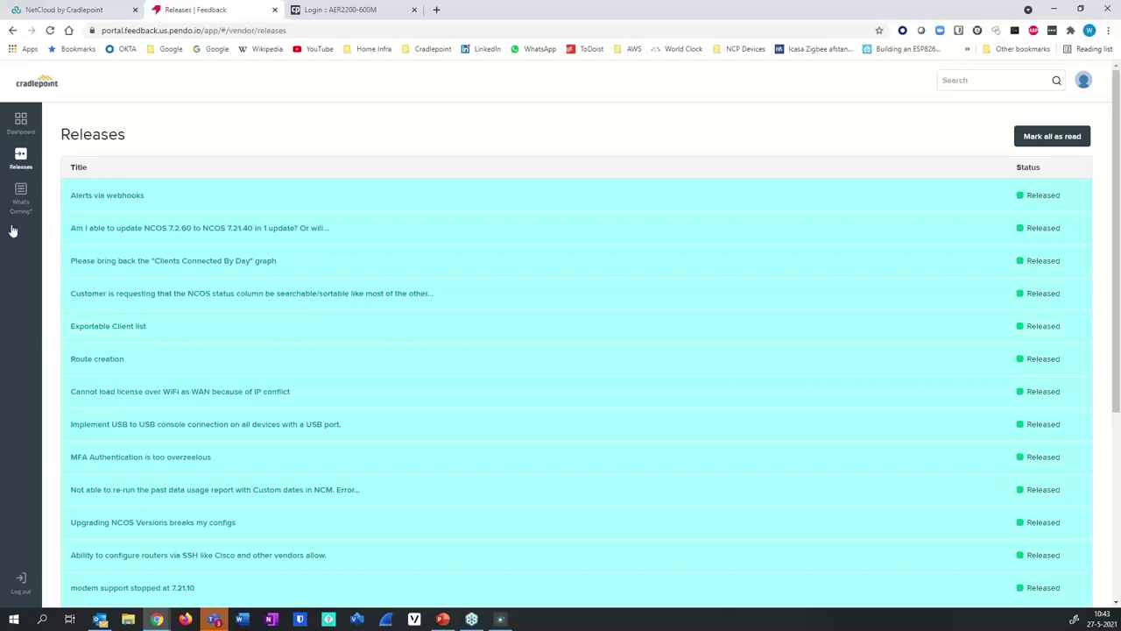
- Show the Feedback Portal's What's Coming? page of planned and in-progress requests
click(21, 193)
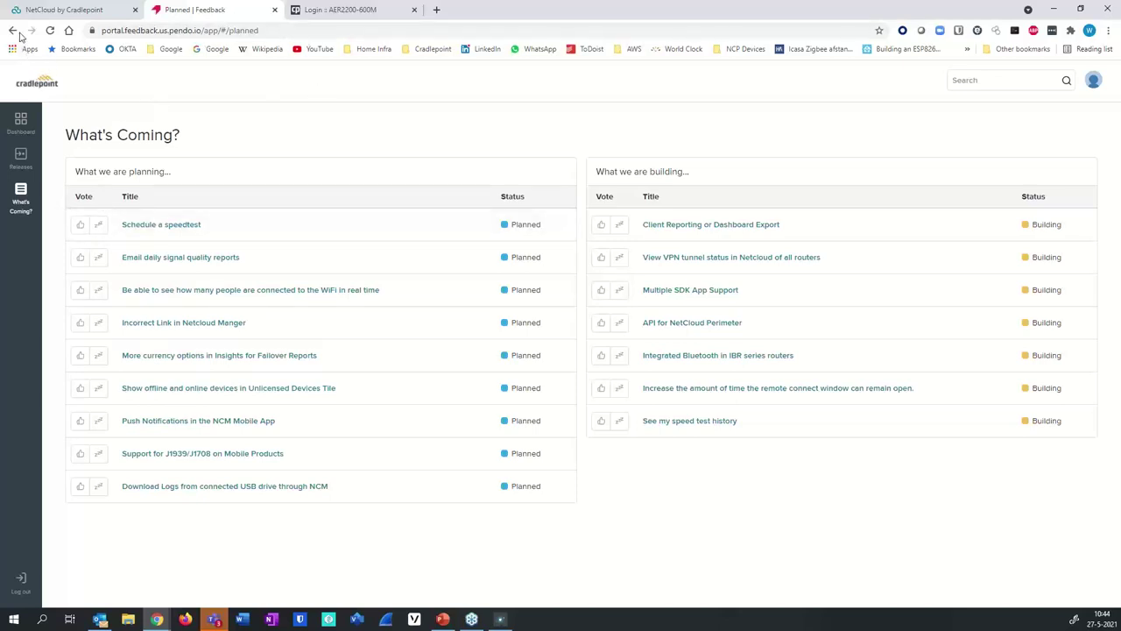
- In NetCloud, back out of the feedback form, view Cradlepoint University, then return to the Resource Center menu
click(53, 13)
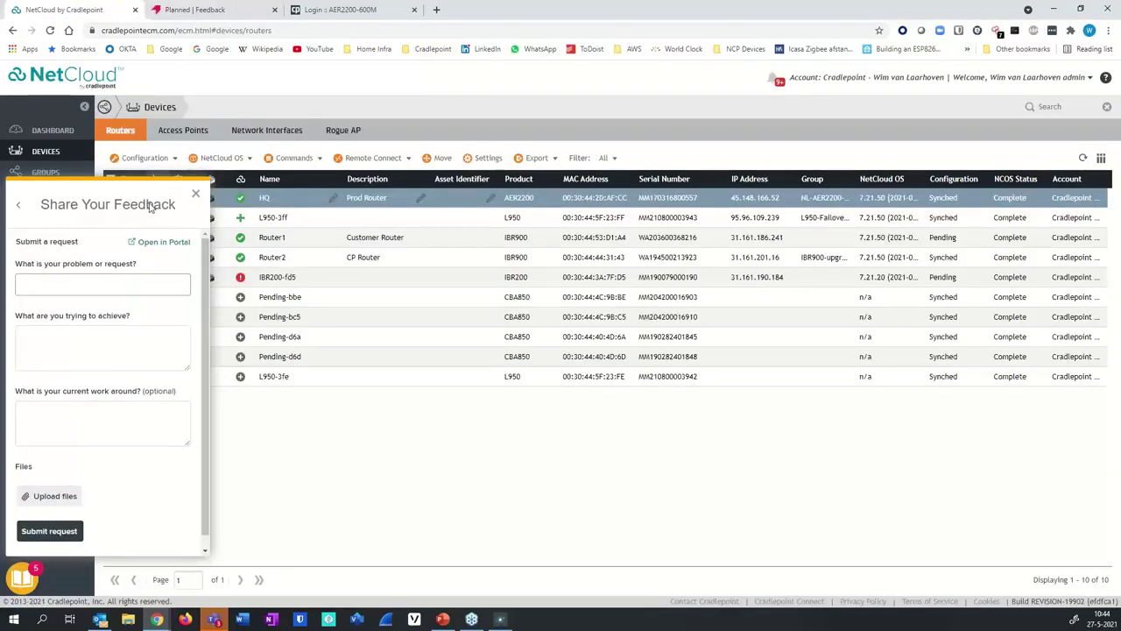
click(17, 205)
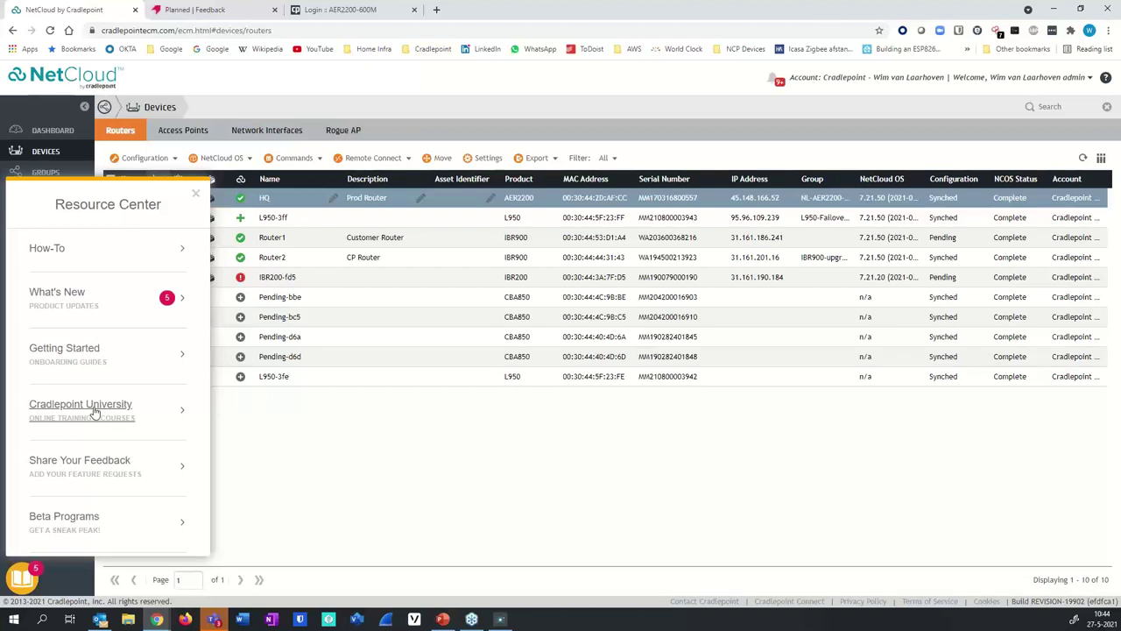
click(95, 411)
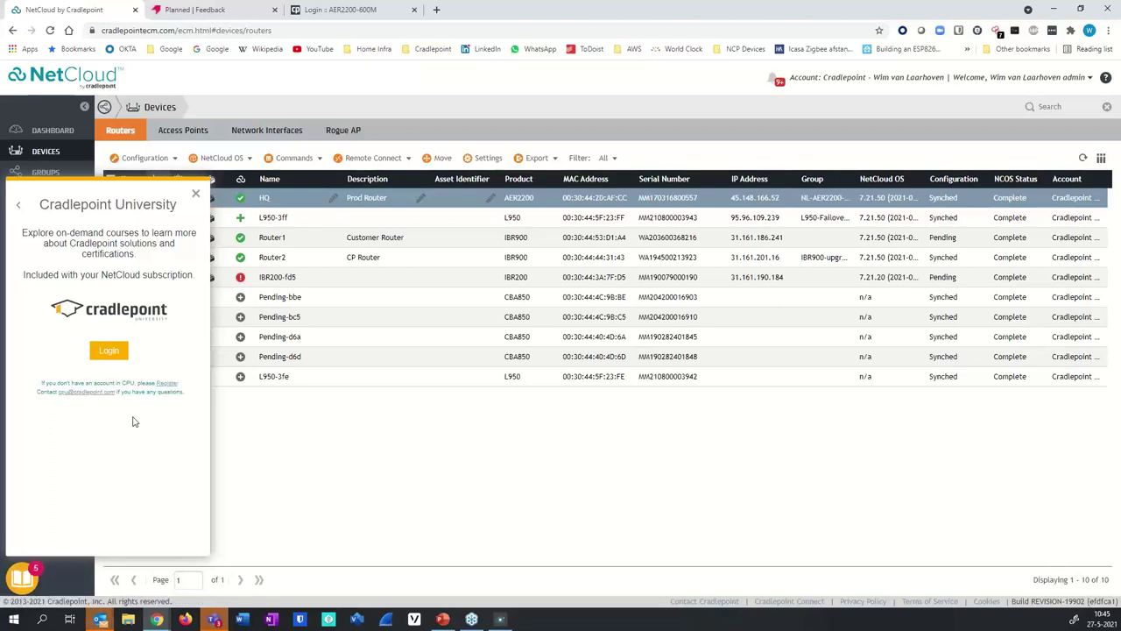
click(20, 208)
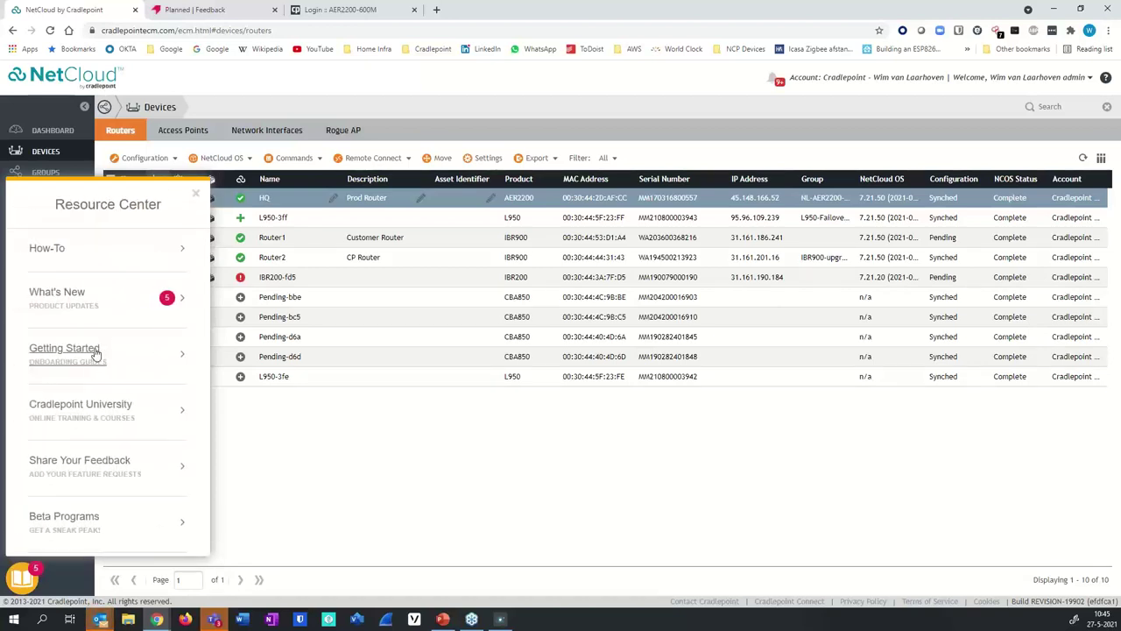
click(85, 524)
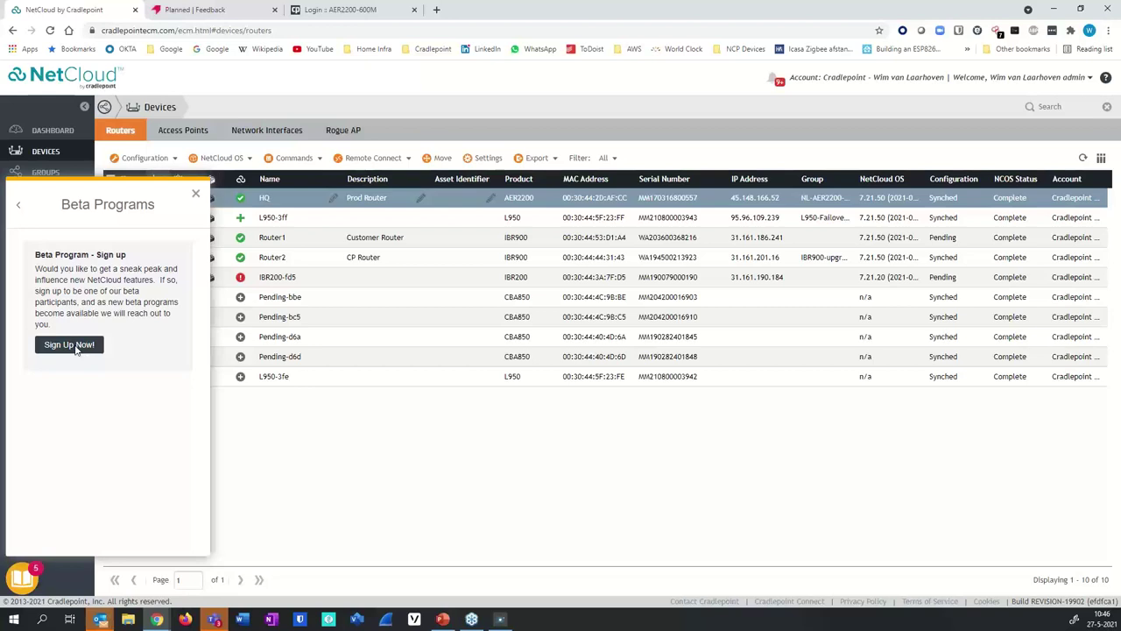
click(18, 210)
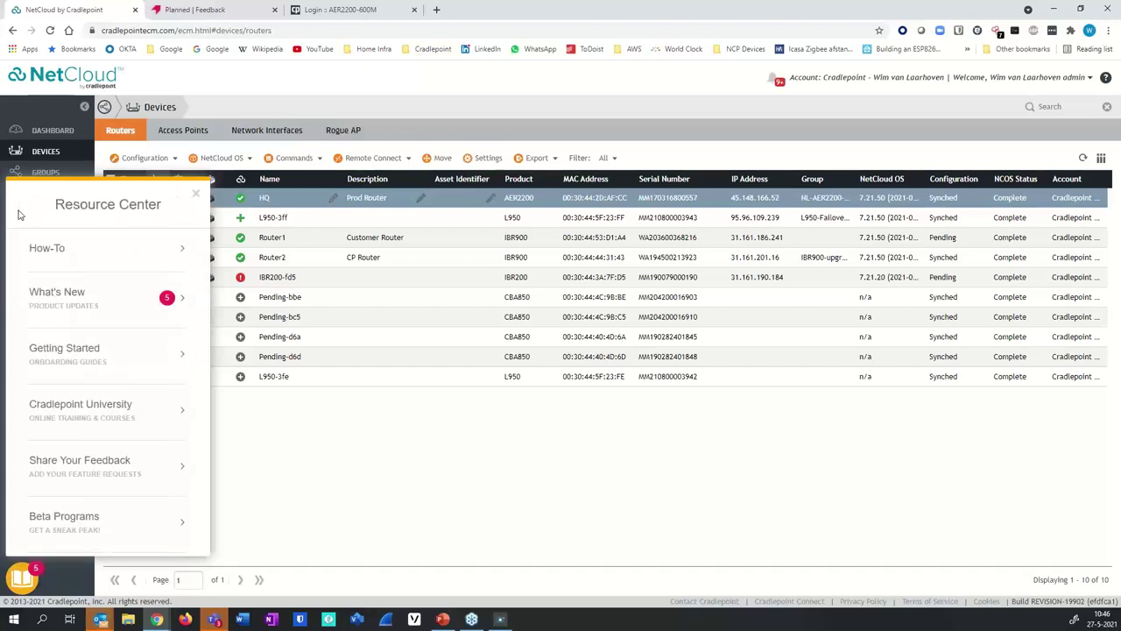
- Read through the What's New update cards, then go back to the Resource Center menu
click(76, 314)
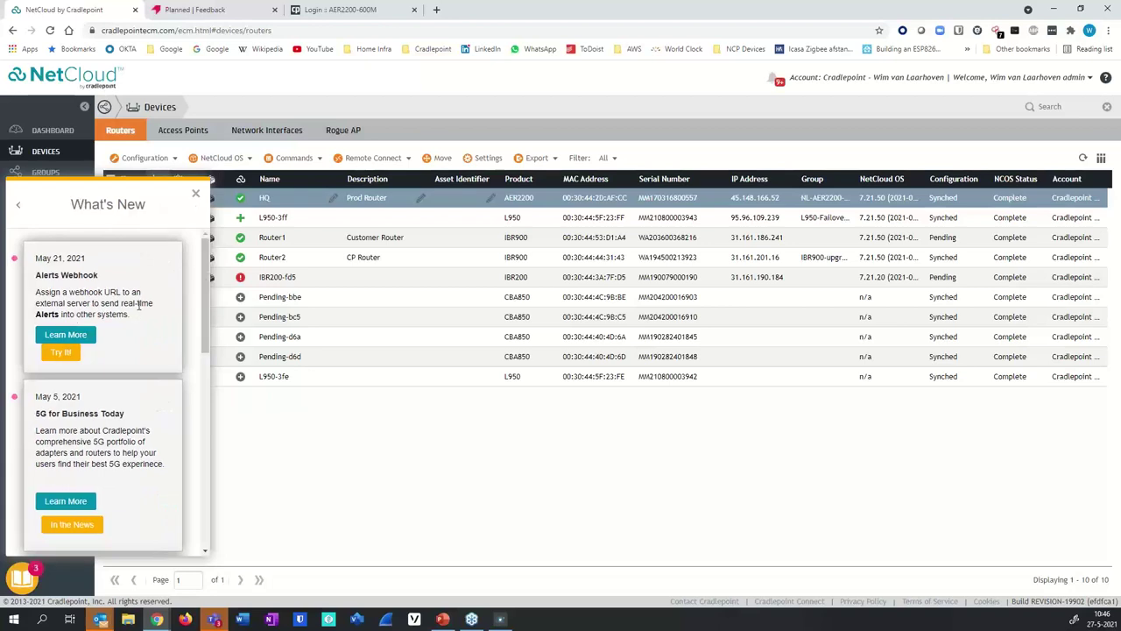
scroll(137, 304, down, 1)
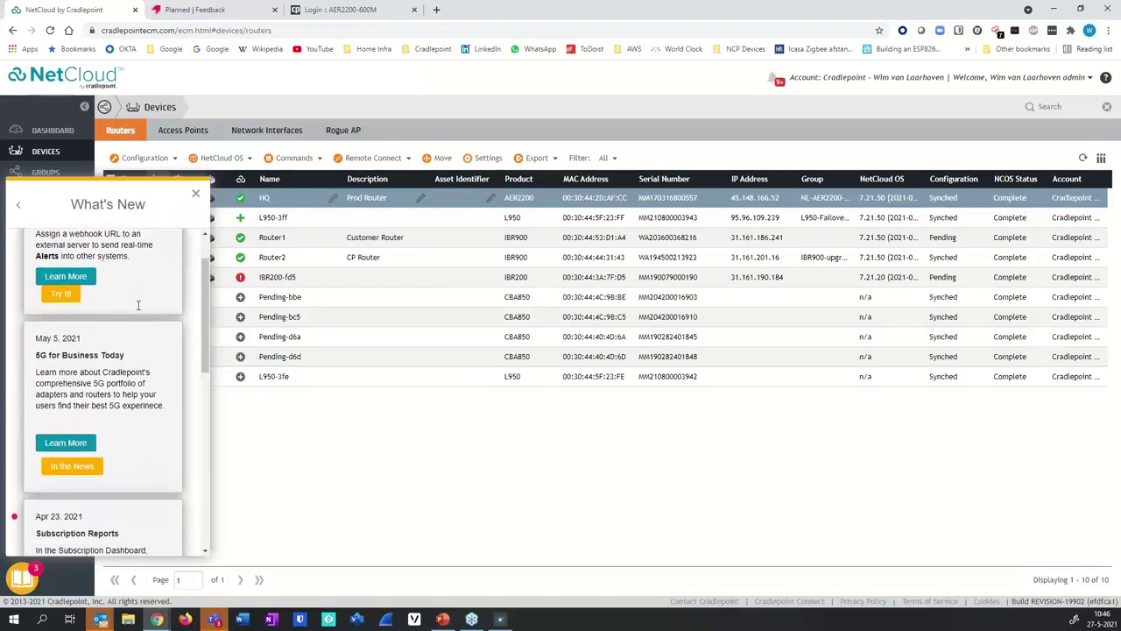
scroll(138, 307, down, 3)
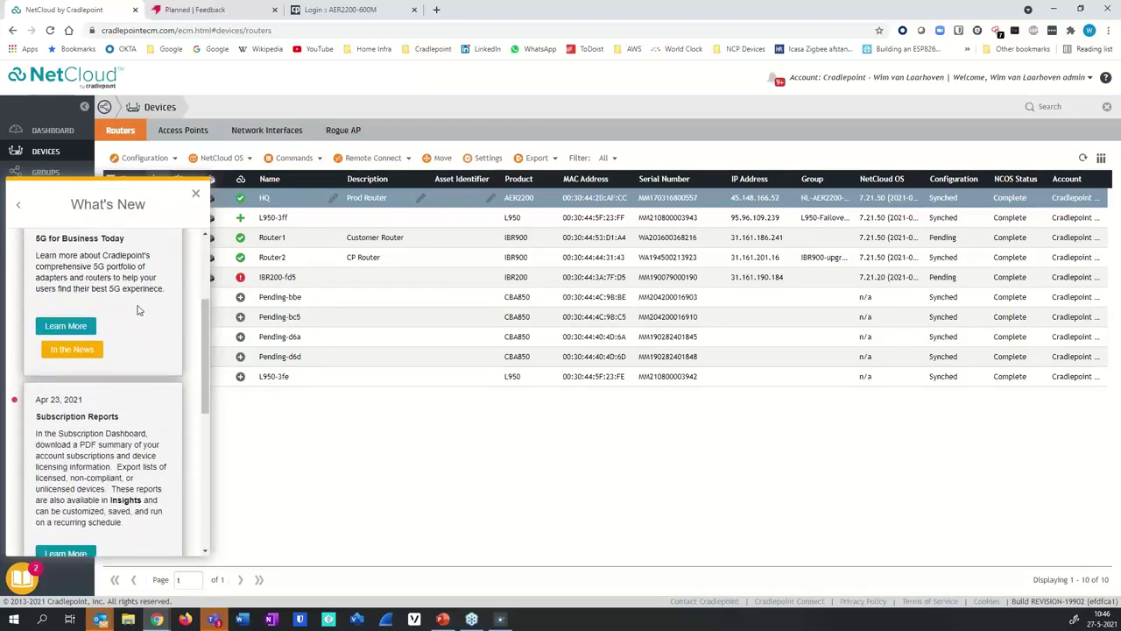
scroll(137, 308, down, 5)
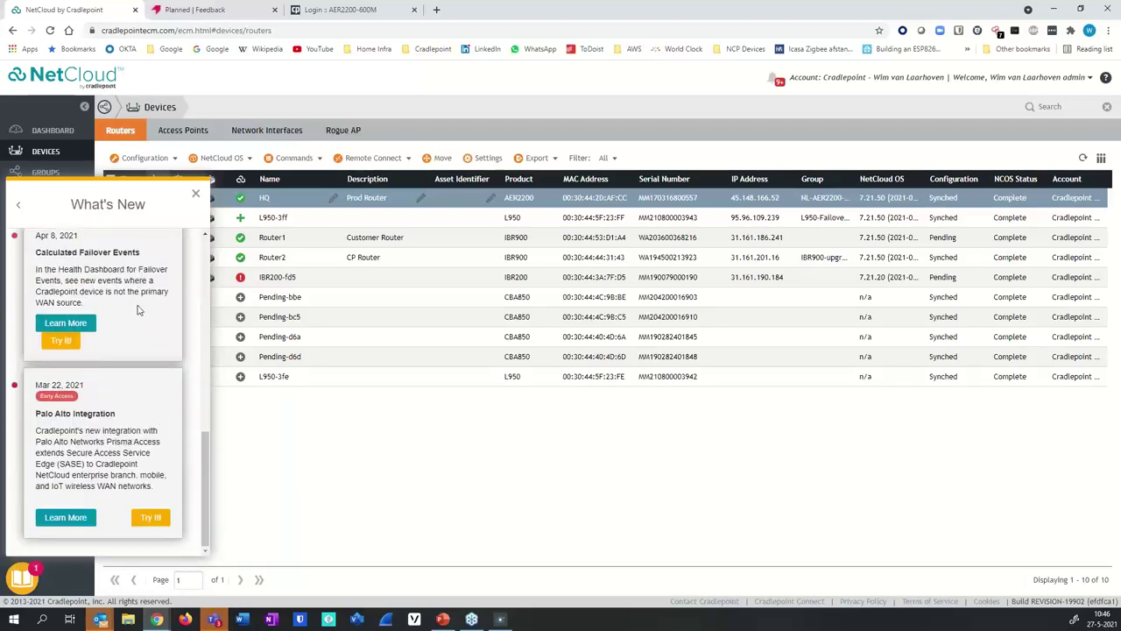
scroll(137, 308, up, 9)
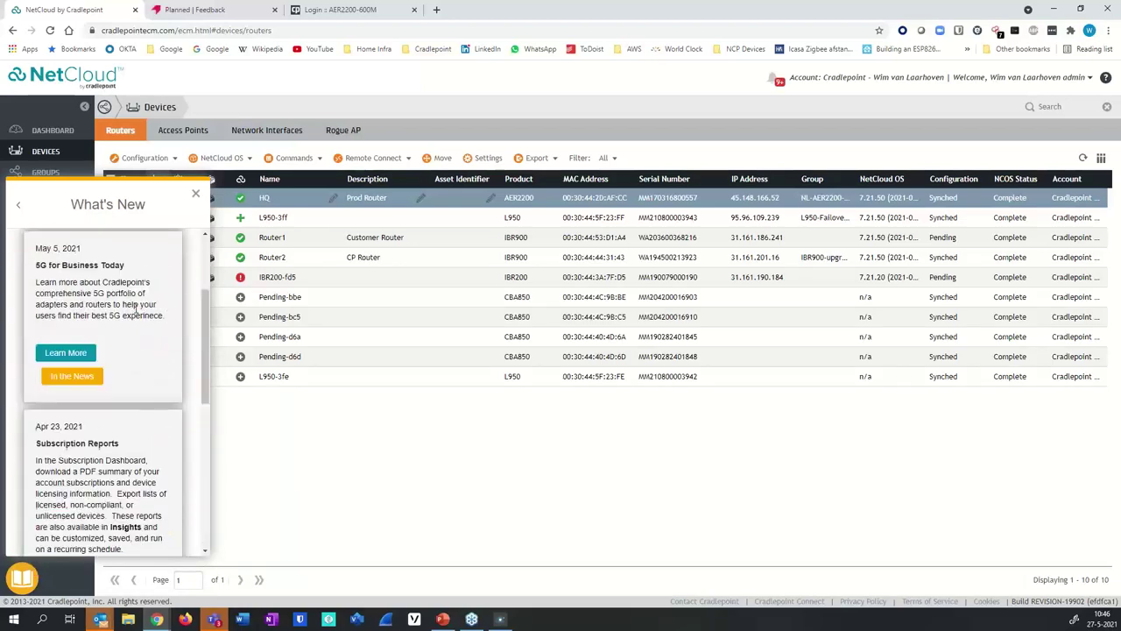
click(18, 208)
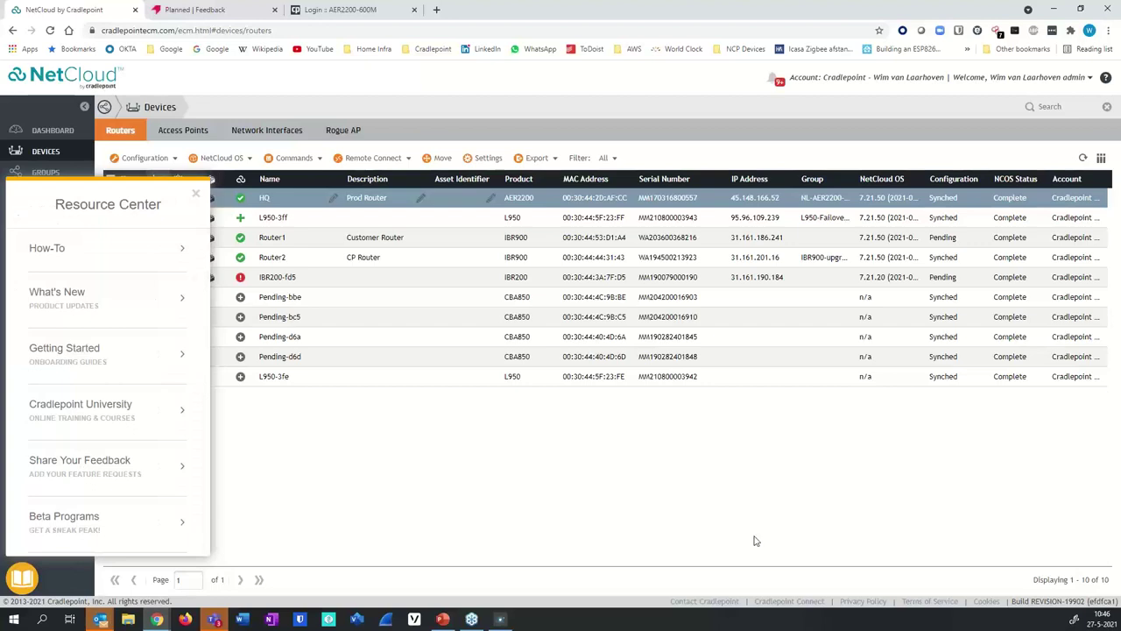
- Review the system notifications announcing NetCloud OS 7.21.51, 7.2.72, 7.21.50 and NetCloud Perimeter 732
click(781, 84)
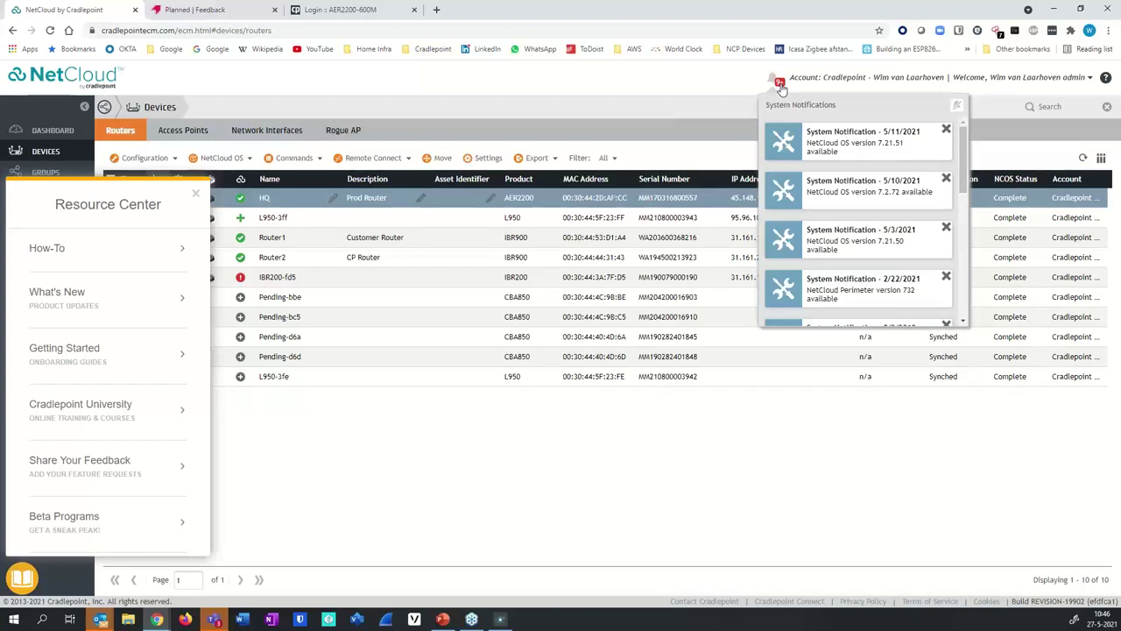
drag(965, 147, 960, 285)
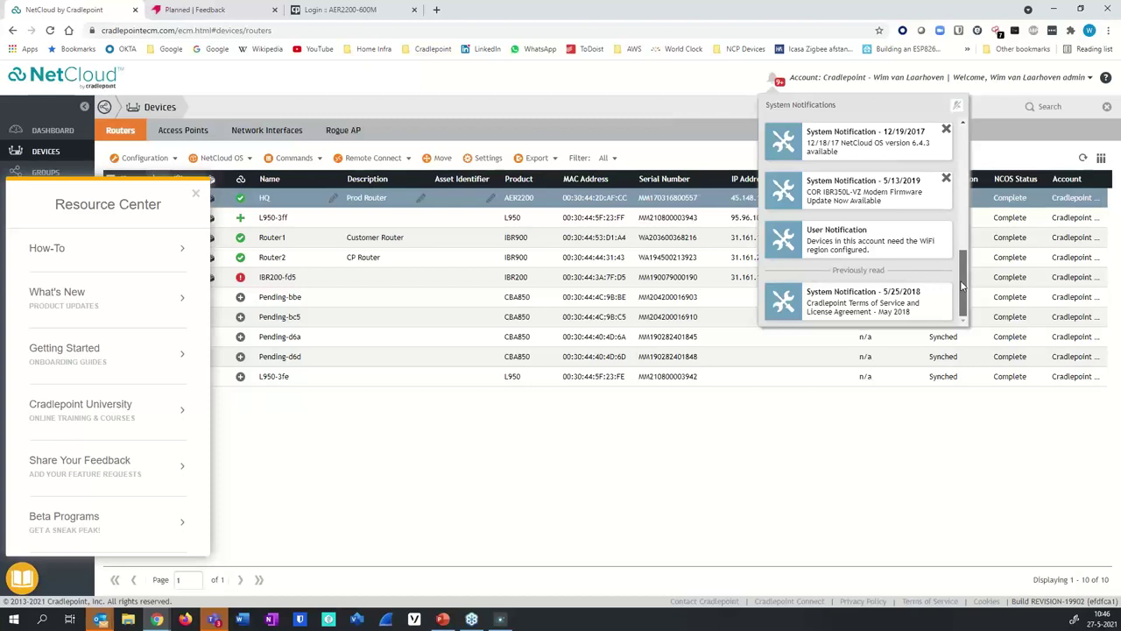
drag(961, 285, 963, 127)
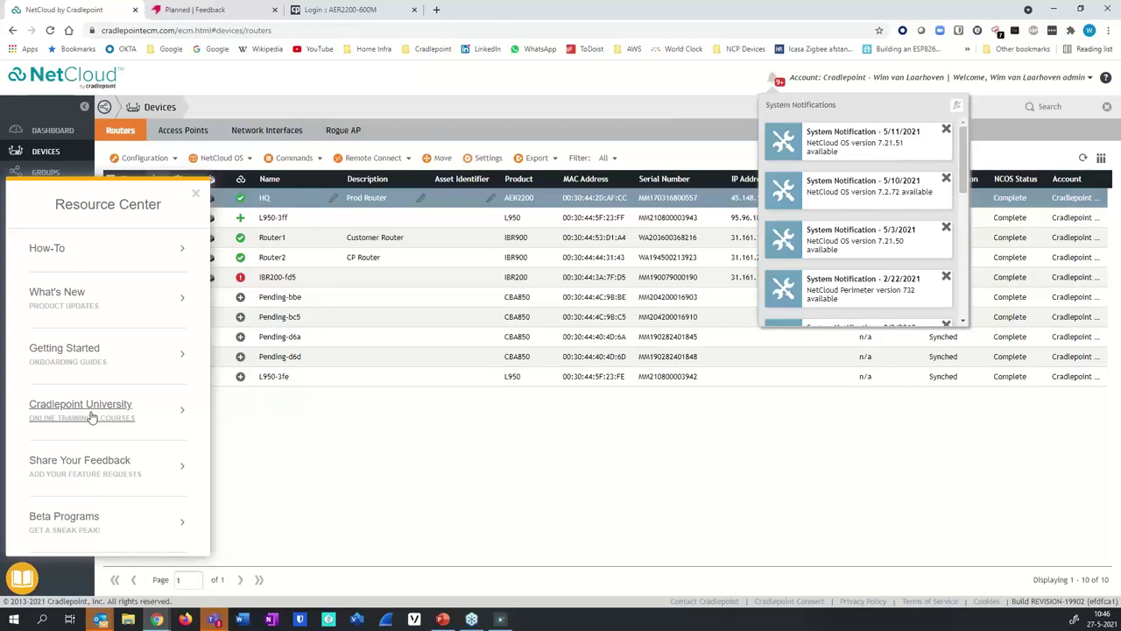
- Dismiss the Resource Center panel and close the Planned | Feedback browser tab, returning to the Devices list
click(196, 196)
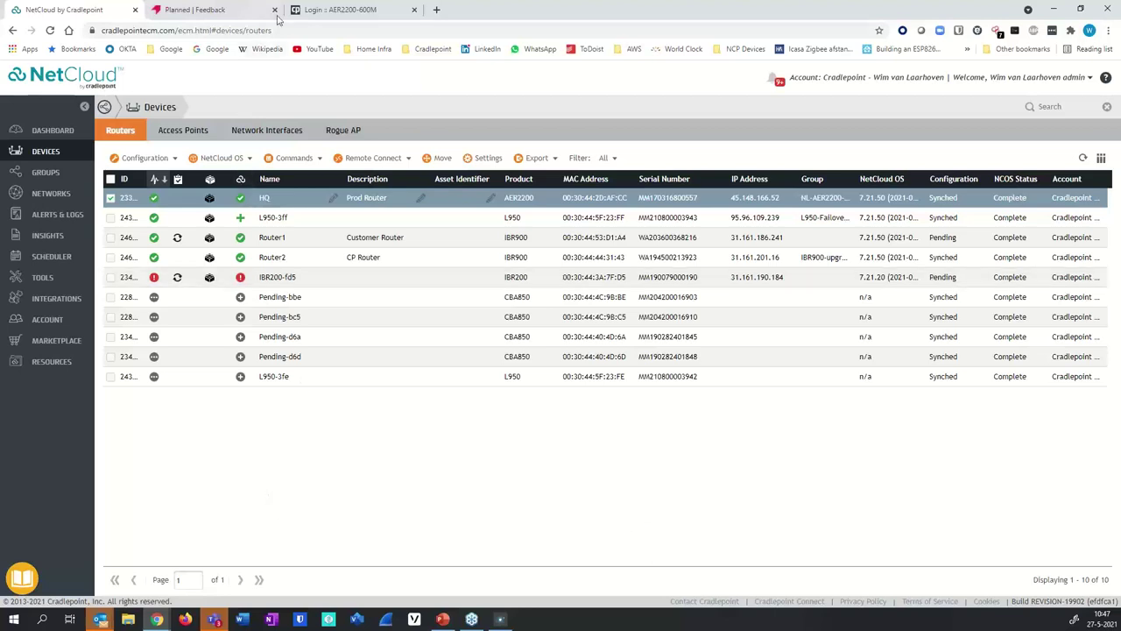
click(275, 10)
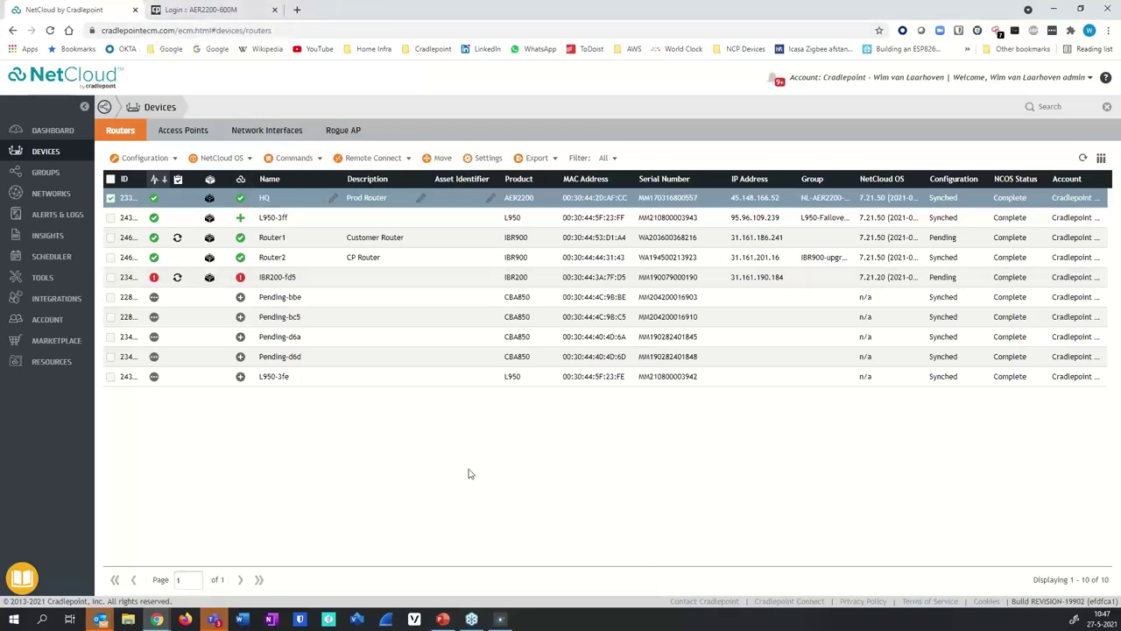